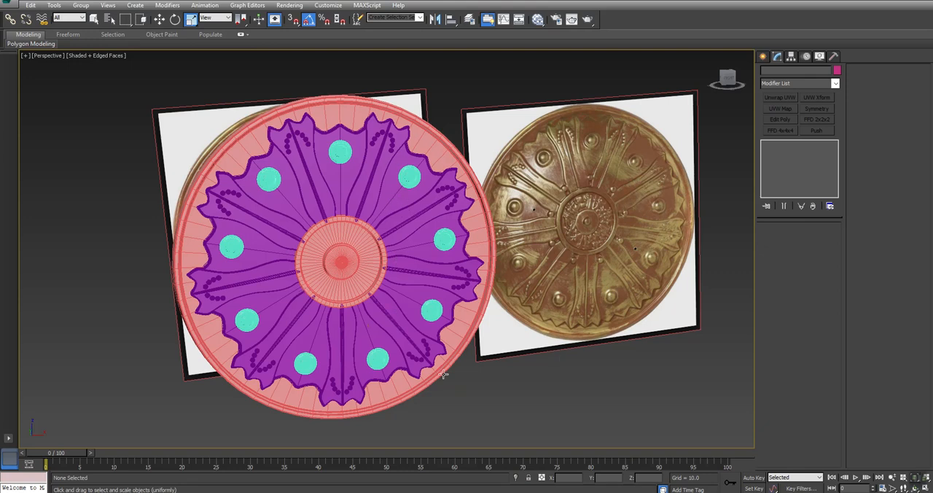
# Examine the finished high-poly shield model against its reference images in the perspective and front views.
pyautogui.scroll(5, 403, 341)
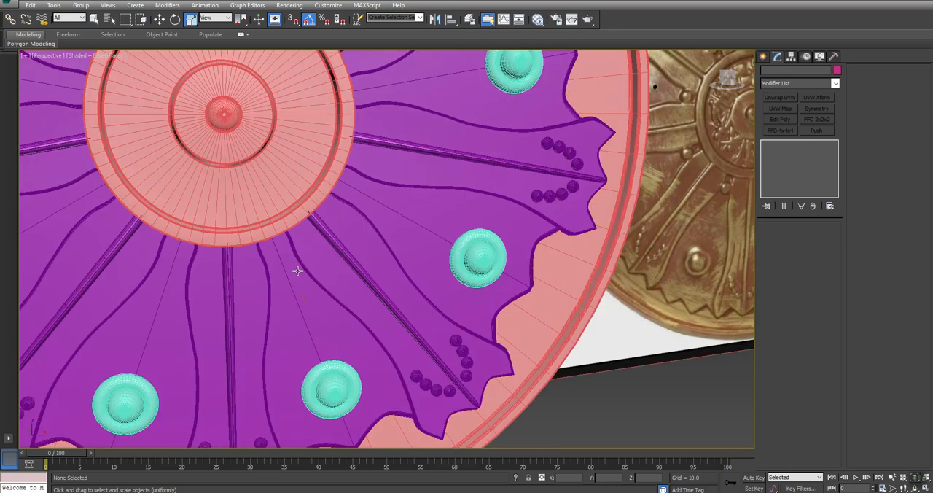
pyautogui.scroll(-5, 297, 270)
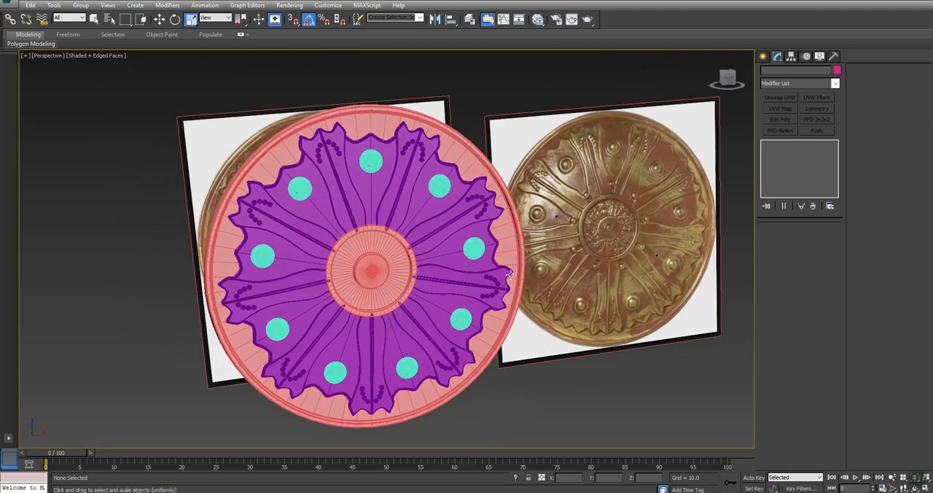
pyautogui.keyDown('alt'); pyautogui.moveTo(591, 358); pyautogui.dragTo(315, 215, button='middle'); pyautogui.keyUp('alt')
pyautogui.moveTo(499, 145); pyautogui.dragTo(593, 110, button='middle')
pyautogui.click(543, 120)
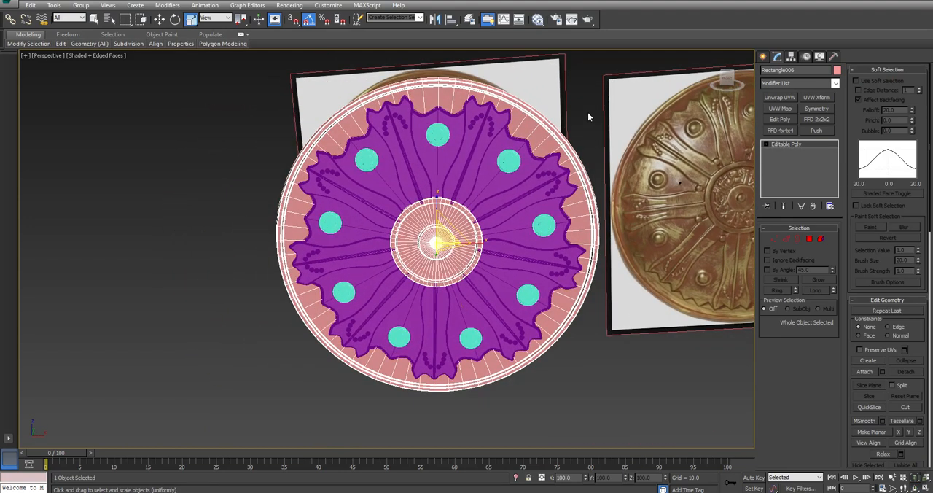
pyautogui.click(587, 112)
pyautogui.hotkey('alt', 'w')
pyautogui.scroll(-1, 510, 151)
pyautogui.hotkey('alt', 'w')
pyautogui.scroll(-4, 514, 178)
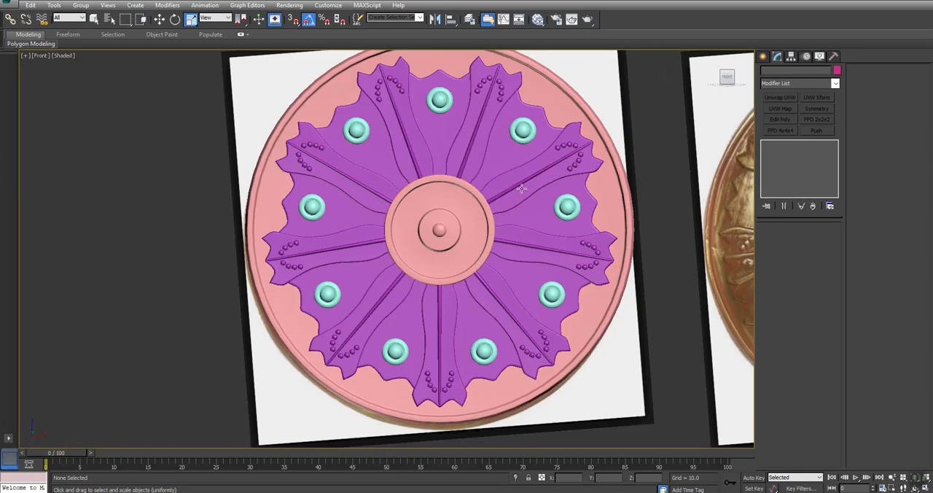
pyautogui.moveTo(521, 191); pyautogui.dragTo(515, 205, button='middle')
pyautogui.scroll(-2, 415, 153)
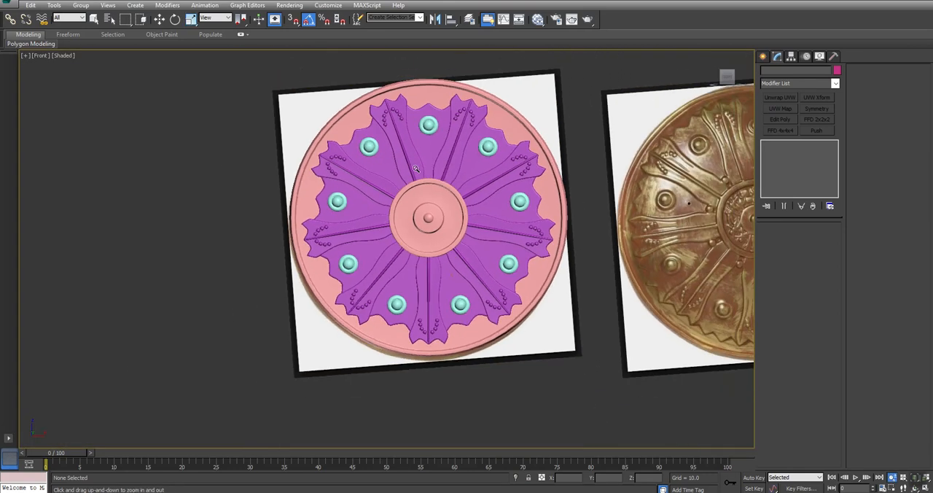
# Select all the shield parts and hide everything unselected so the reference image planes are out of view.
pyautogui.moveTo(592, 58); pyautogui.dragTo(104, 385)
pyautogui.rightClick(153, 160)
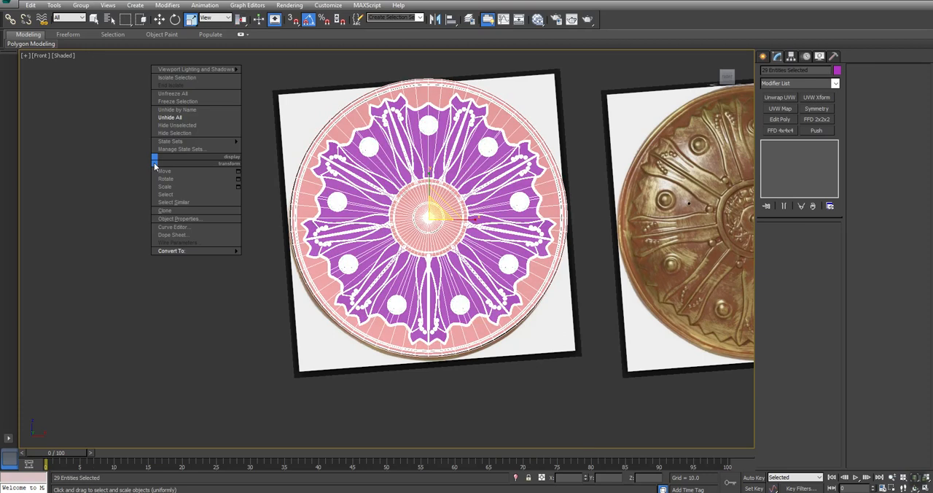
pyautogui.click(165, 129)
pyautogui.click(122, 184)
# Select all the shield parts and save them as a named selection set called HP.
pyautogui.click(511, 120)
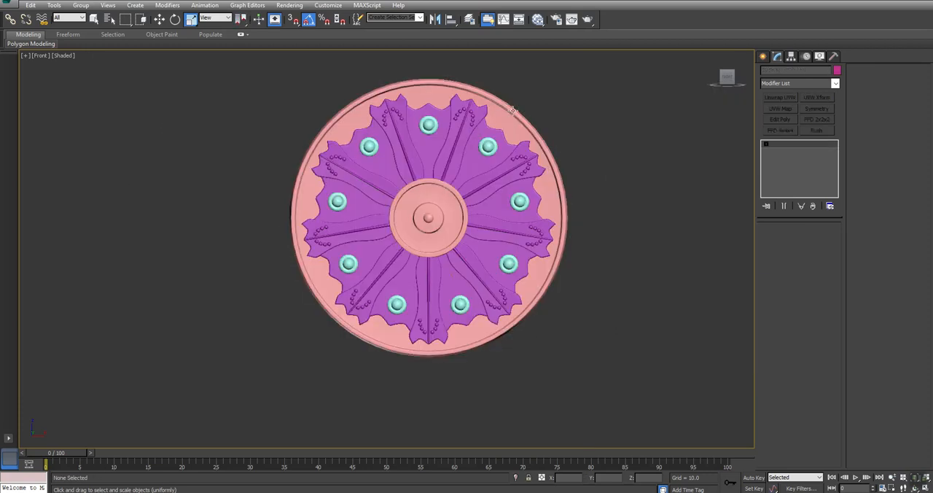
pyautogui.scroll(2, 511, 119)
pyautogui.moveTo(491, 339); pyautogui.dragTo(516, 326, button='middle')
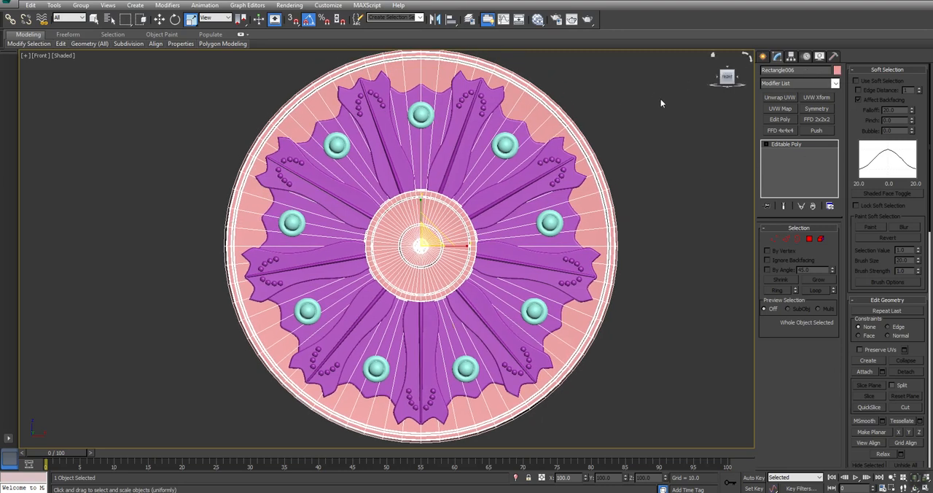
pyautogui.moveTo(662, 97); pyautogui.dragTo(651, 101, button='middle')
pyautogui.scroll(-3, 652, 101)
pyautogui.moveTo(658, 66); pyautogui.dragTo(429, 51)
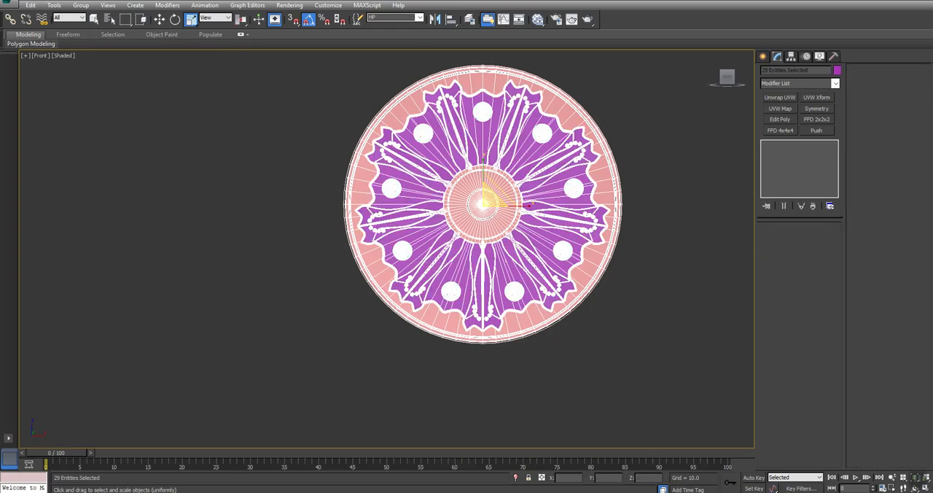
pyautogui.click(206, 178)
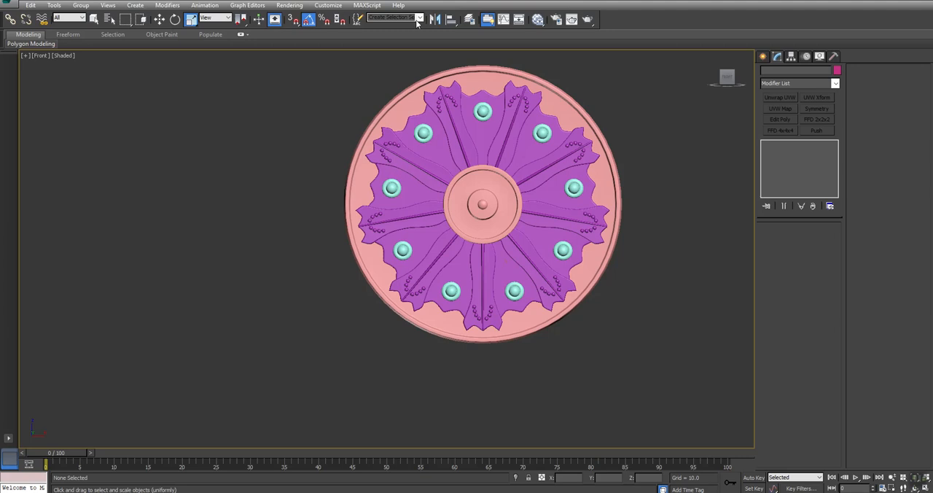
# Check the HP selection set by recalling it, and clear the selection.
pyautogui.click(419, 21)
pyautogui.click(395, 27)
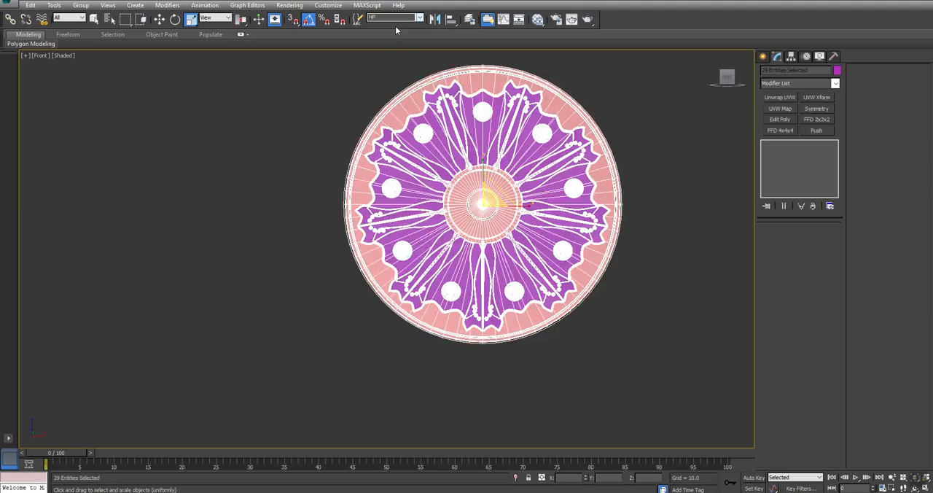
pyautogui.click(216, 143)
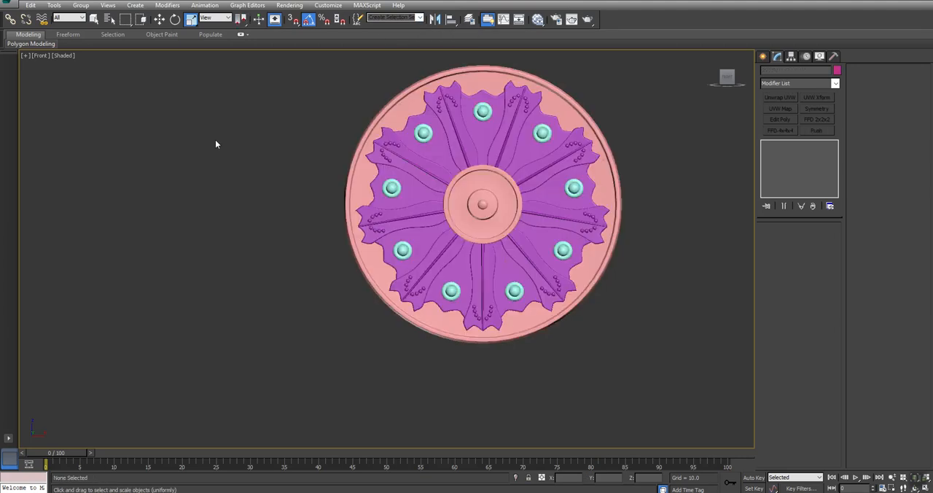
# Clone the shield's base disc as a copy named Shield_LP and hide all the other objects.
pyautogui.click(562, 101)
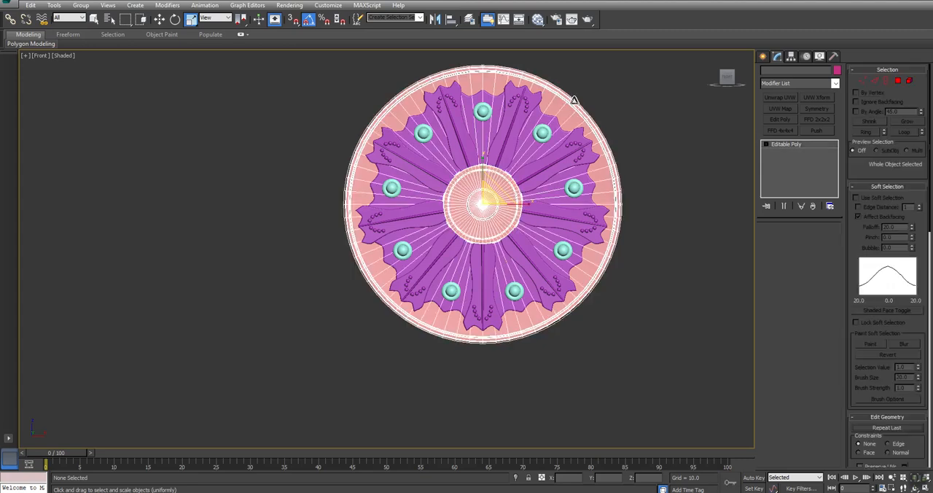
pyautogui.moveTo(633, 108); pyautogui.dragTo(561, 135, button='middle')
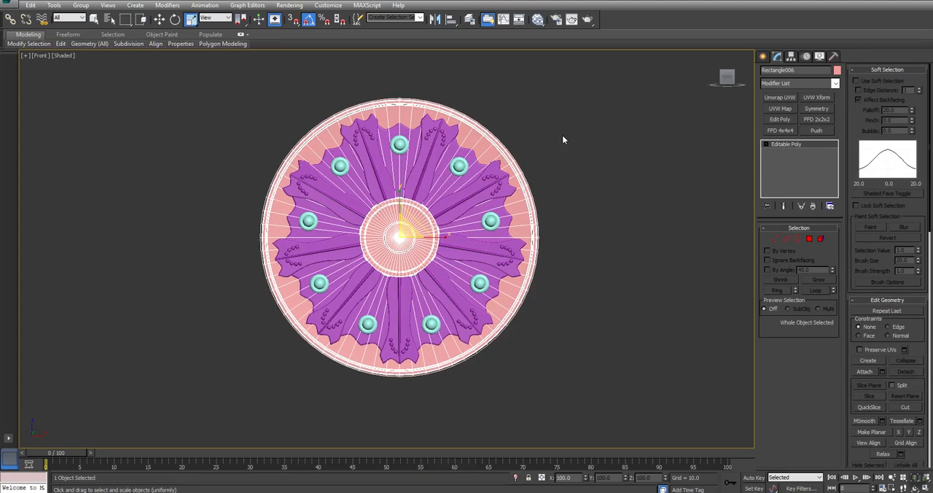
pyautogui.hotkey('ctrl', 'v')
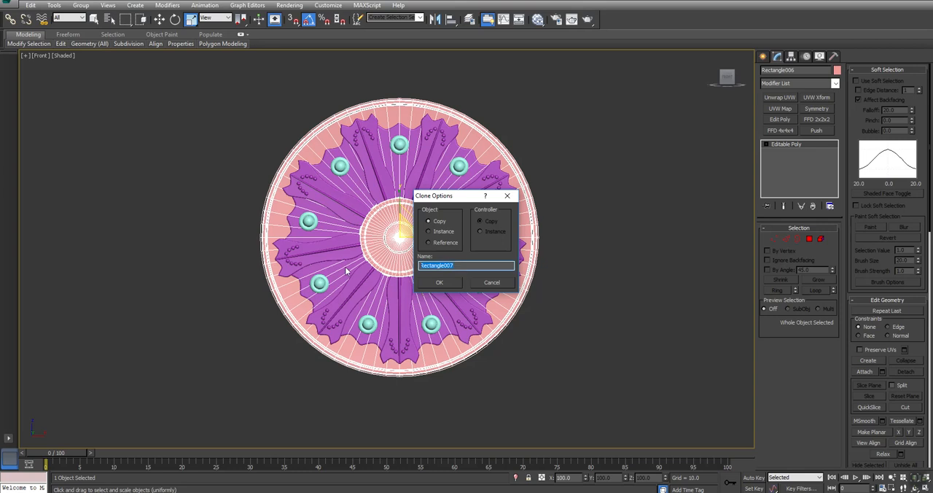
pyautogui.write('Shield_LP')
pyautogui.click(440, 284)
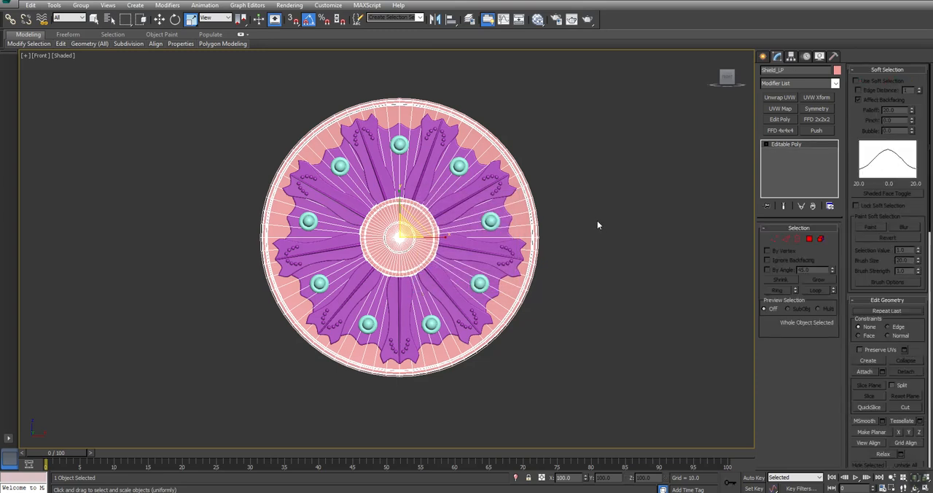
pyautogui.rightClick(604, 221)
pyautogui.click(621, 181)
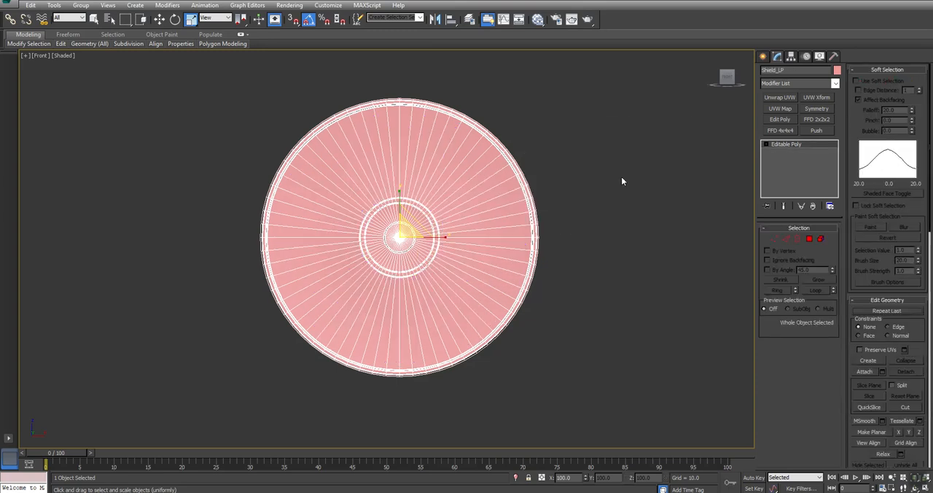
# Examine the edge density of the low-poly disc's central rings and dome in the front and perspective views.
pyautogui.scroll(5, 427, 230)
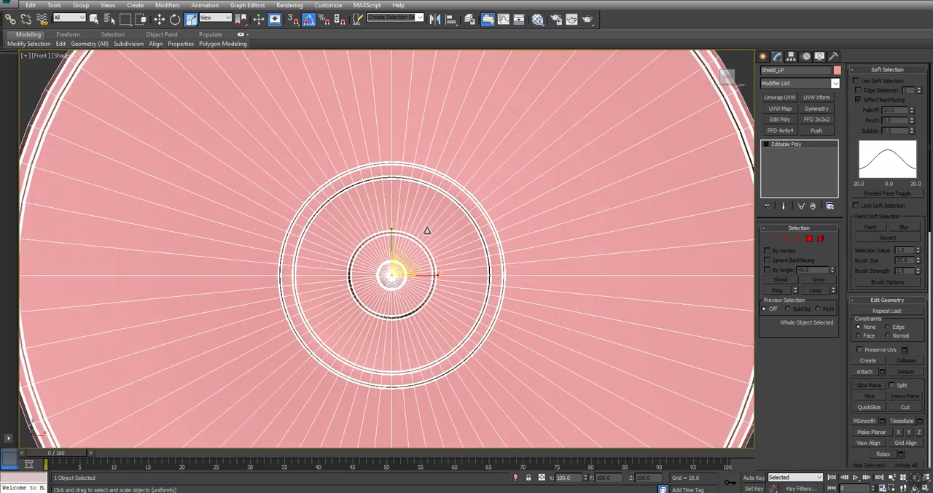
pyautogui.scroll(-3, 427, 230)
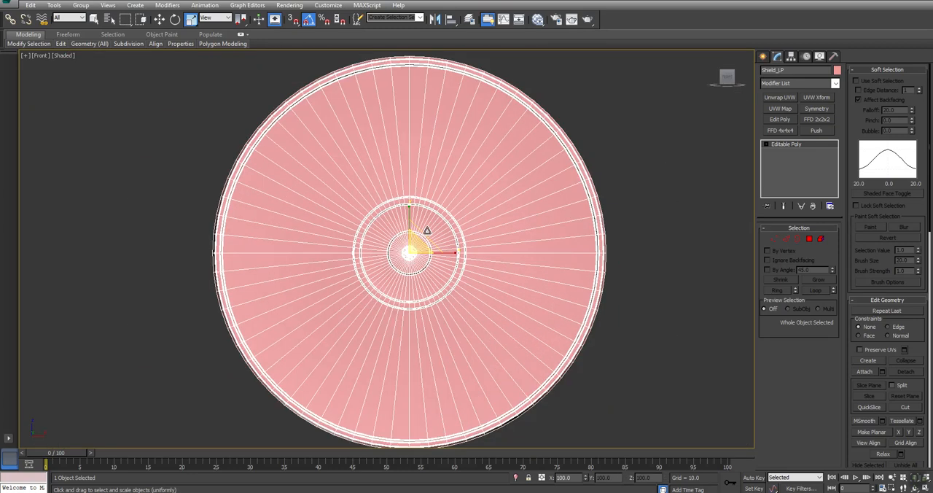
pyautogui.scroll(3, 448, 205)
pyautogui.scroll(-5, 449, 206)
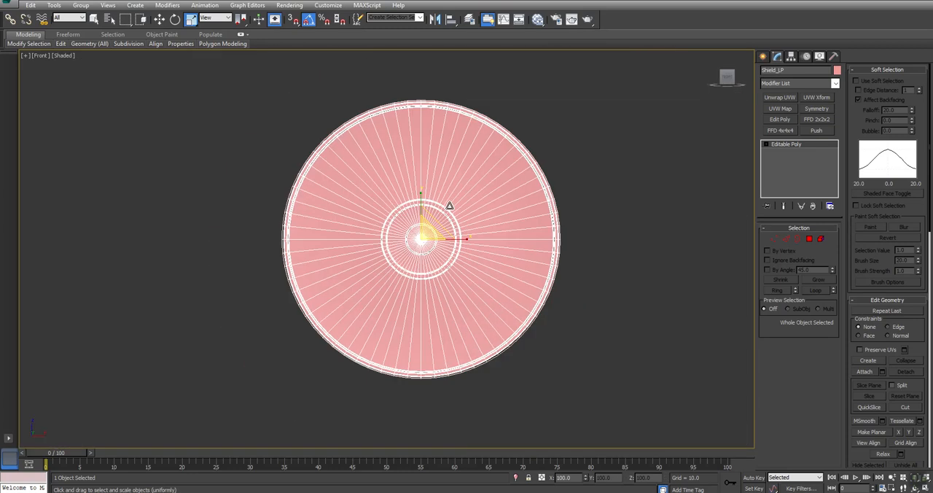
pyautogui.hotkey('alt', 'w')
pyautogui.moveTo(596, 341); pyautogui.dragTo(589, 337, button='middle')
pyautogui.hotkey('alt', 'w')
pyautogui.keyDown('alt'); pyautogui.moveTo(427, 387); pyautogui.dragTo(435, 242, button='middle'); pyautogui.keyUp('alt')
pyautogui.scroll(5, 434, 242)
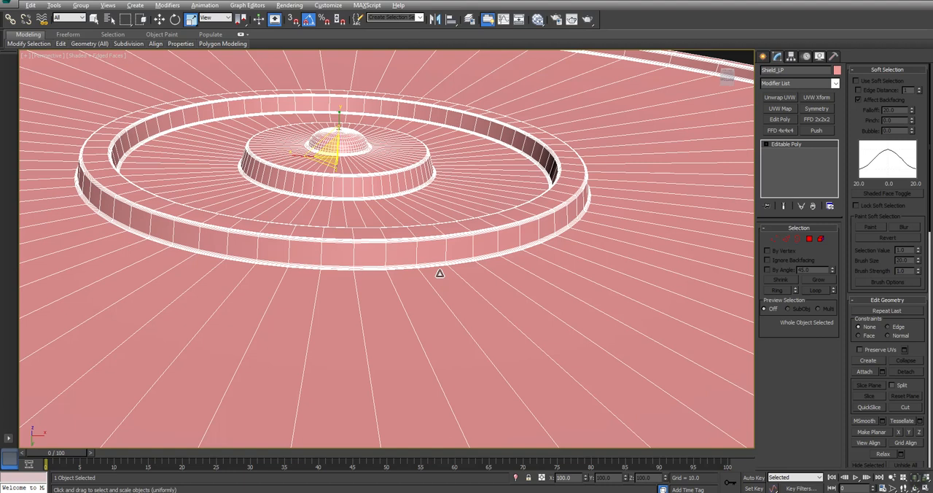
pyautogui.hotkey('alt', 'w')
pyautogui.hotkey('alt', 'w')
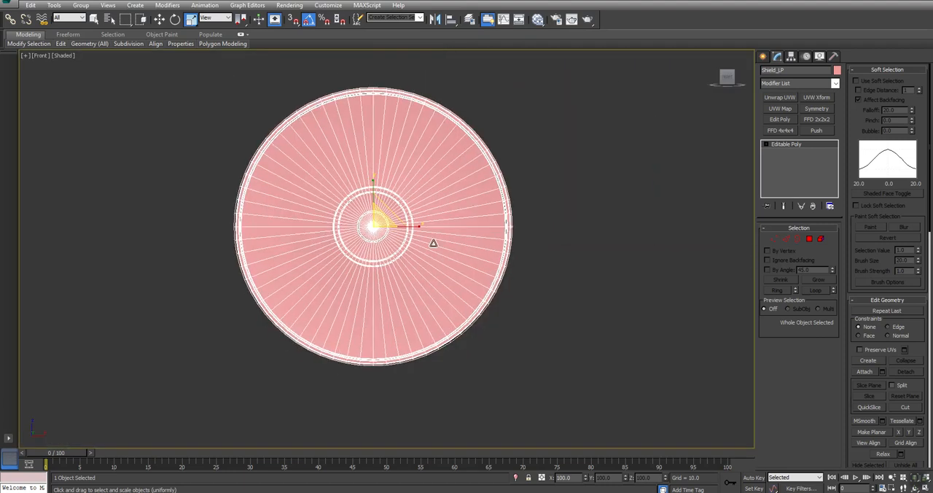
pyautogui.scroll(6, 365, 276)
pyautogui.scroll(-6, 167, 379)
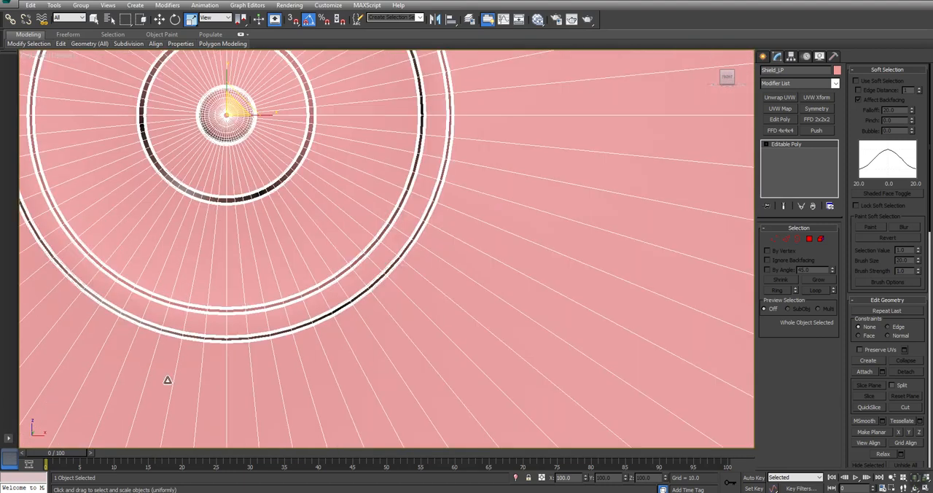
# Select the edges across one segment of the large raised central ring and remove their loops.
pyautogui.click(787, 239)
pyautogui.moveTo(233, 316); pyautogui.dragTo(362, 255, button='middle')
pyautogui.moveTo(360, 245); pyautogui.dragTo(364, 305)
pyautogui.moveTo(142, 44)
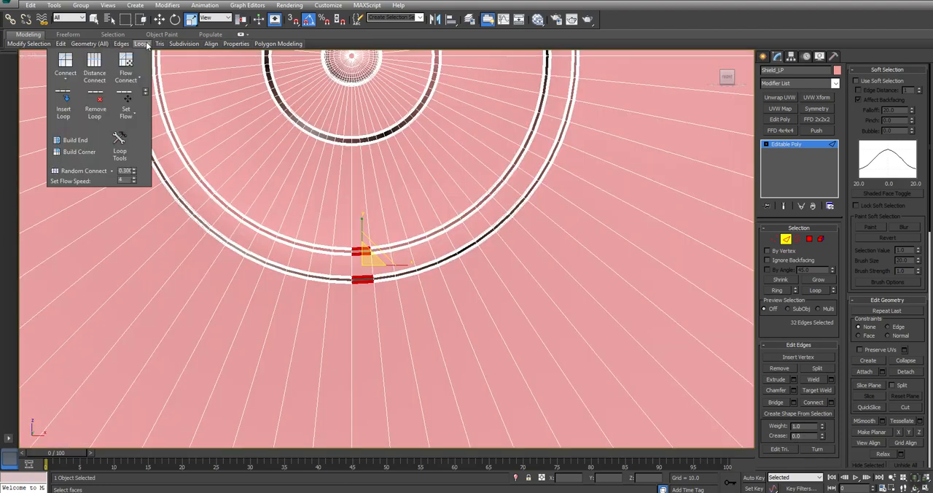
pyautogui.click(95, 97)
# Remove the edge loops forming the smaller raised ring around the central dome.
pyautogui.scroll(5, 359, 145)
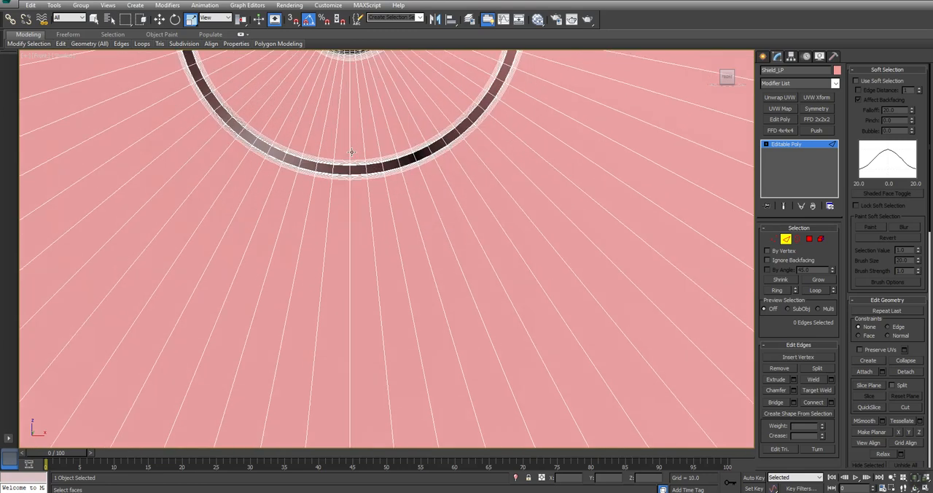
pyautogui.click(360, 179)
pyautogui.moveTo(141, 43)
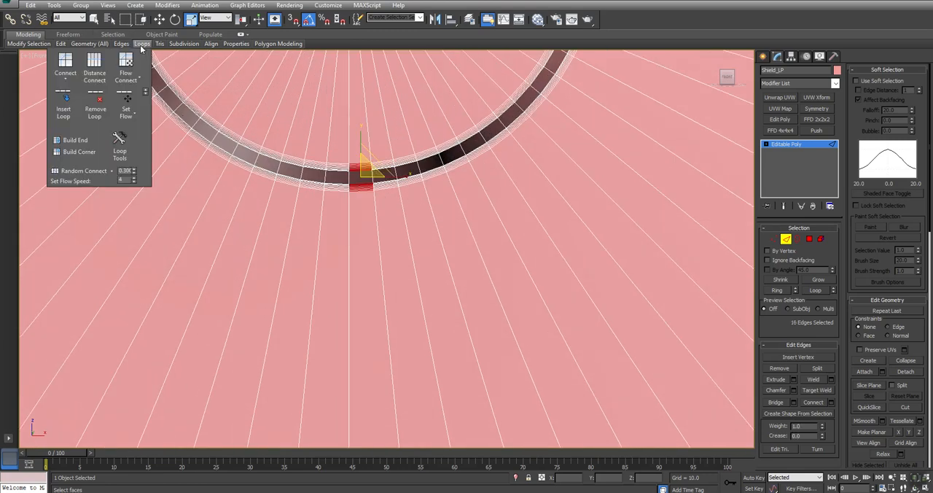
pyautogui.click(95, 102)
# Remove the dense edge loops around the base of the central dome.
pyautogui.scroll(-5, 451, 347)
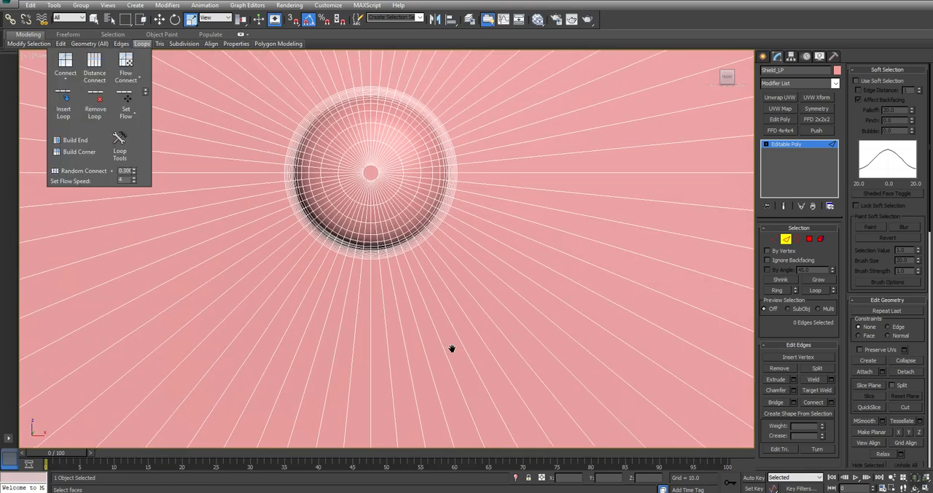
pyautogui.scroll(4, 388, 315)
pyautogui.click(397, 316)
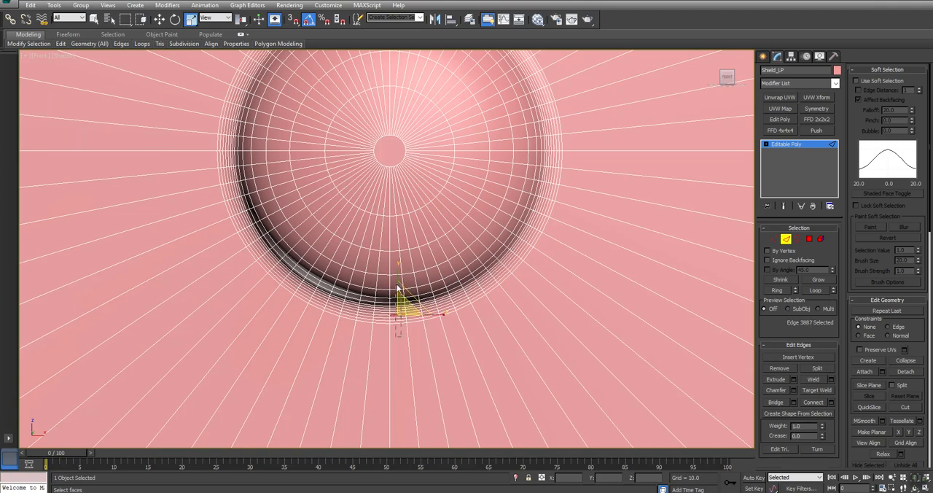
pyautogui.moveTo(397, 285); pyautogui.dragTo(397, 284)
pyautogui.moveTo(145, 49)
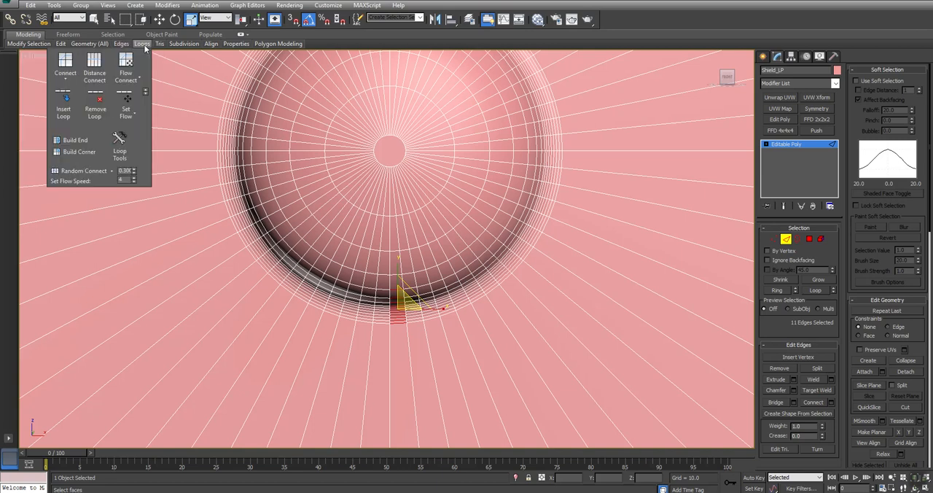
pyautogui.click(93, 104)
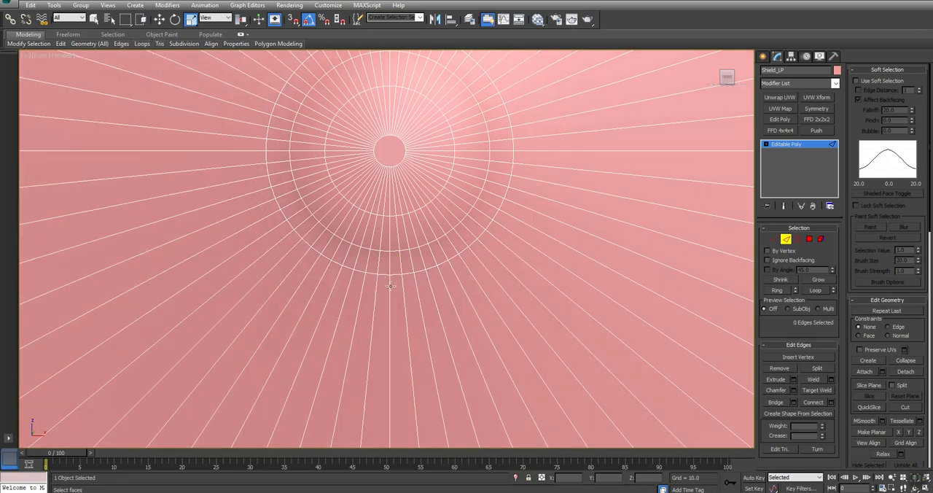
# Remove the remaining edge loops on the central dome, keeping only the small circle at the disc's centre.
pyautogui.click(394, 245)
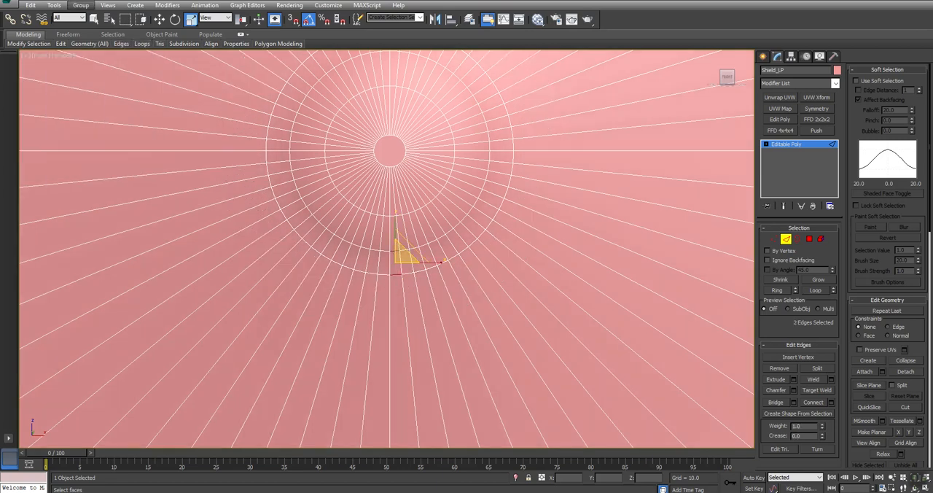
pyautogui.moveTo(143, 47)
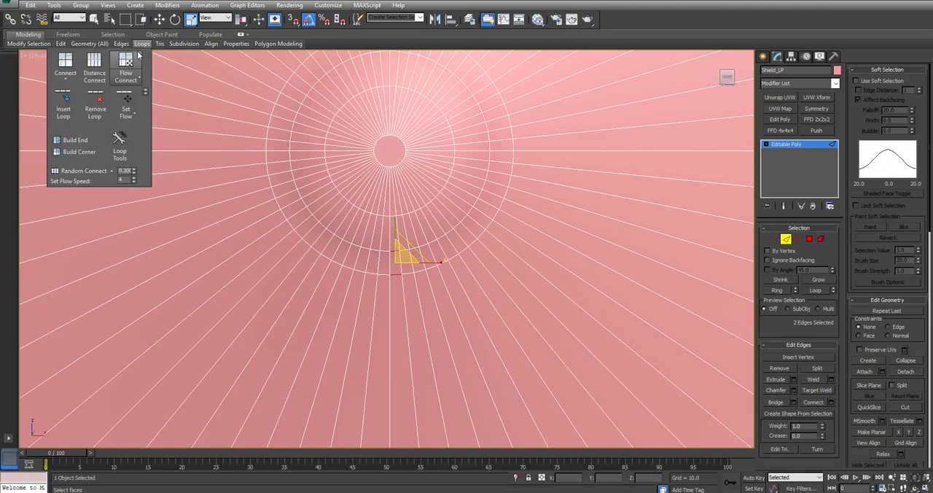
pyautogui.click(94, 98)
pyautogui.click(392, 216)
pyautogui.moveTo(143, 47)
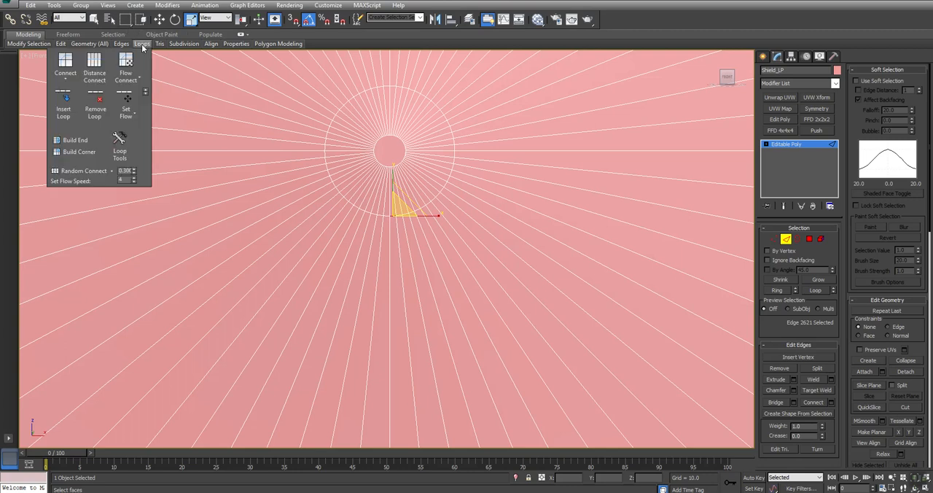
pyautogui.click(95, 103)
# Remove the edge loops forming the raised rim around the disc's outer edge.
pyautogui.scroll(-5, 484, 239)
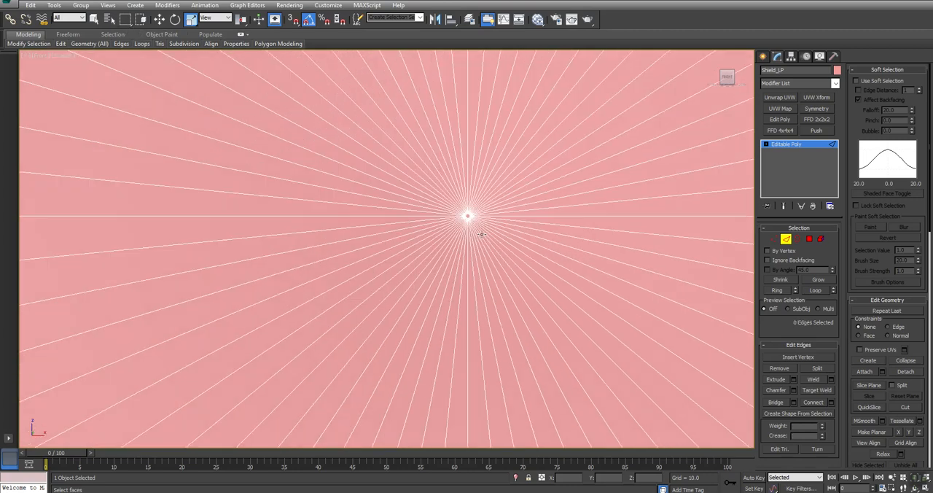
pyautogui.scroll(-5, 482, 234)
pyautogui.scroll(8, 479, 263)
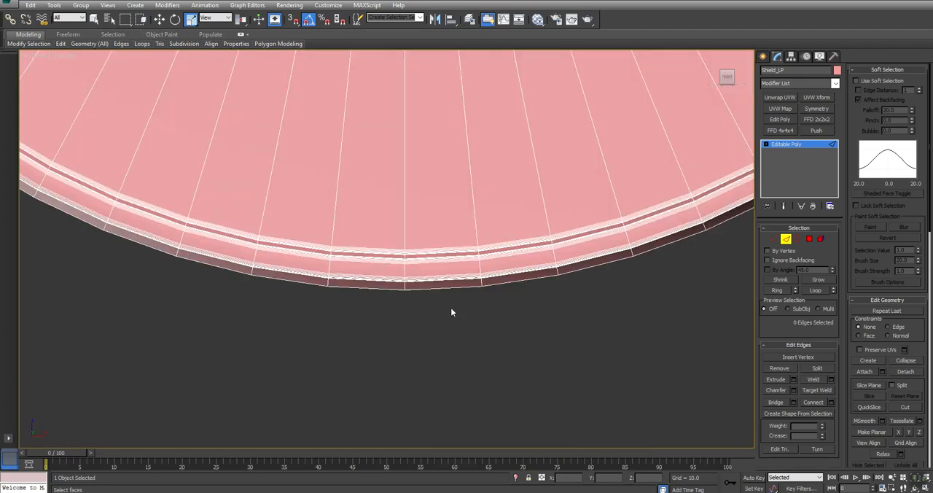
pyautogui.moveTo(429, 288); pyautogui.dragTo(428, 288)
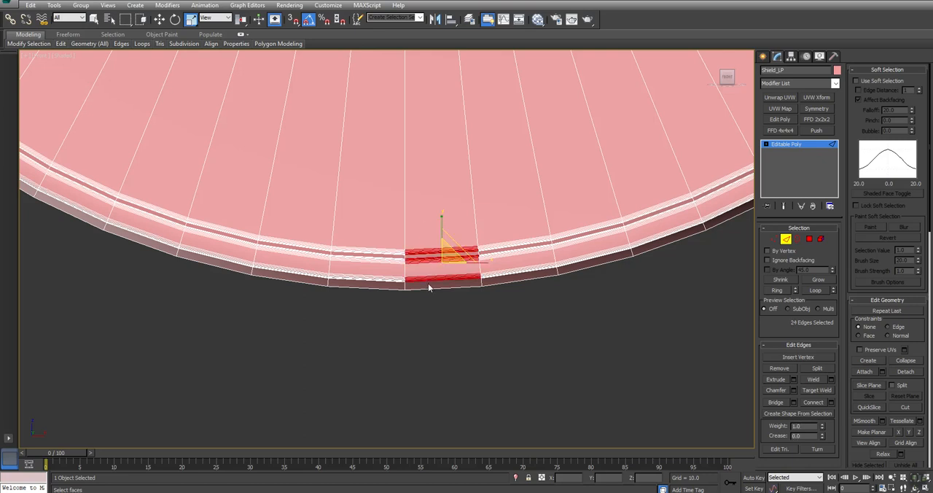
pyautogui.keyDown('alt'); pyautogui.moveTo(358, 289); pyautogui.dragTo(362, 237, button='middle'); pyautogui.keyUp('alt')
pyautogui.moveTo(144, 45)
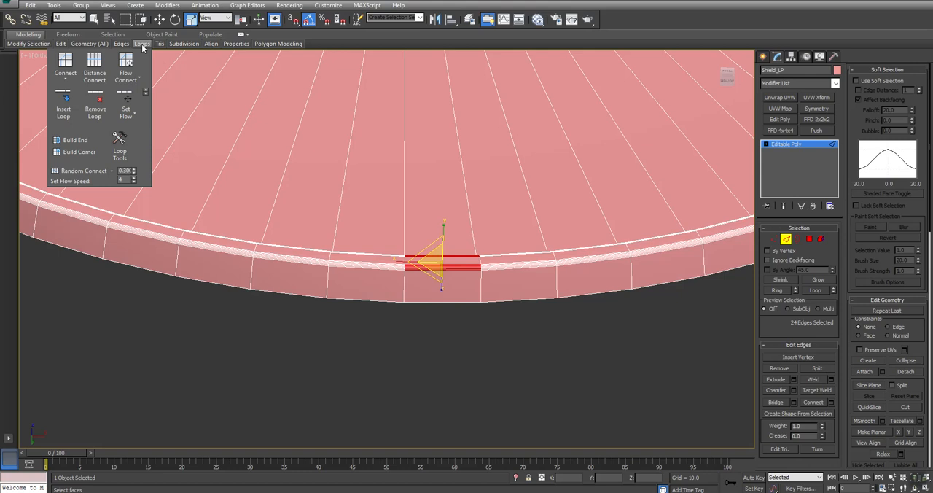
pyautogui.click(95, 102)
pyautogui.press('z')
# Select all the disc's radial edges across the Top view and insert a circular edge loop through them with Flow Connect.
pyautogui.keyDown('alt'); pyautogui.moveTo(357, 231); pyautogui.dragTo(358, 175, button='middle'); pyautogui.keyUp('alt')
pyautogui.hotkey('alt', 'w')
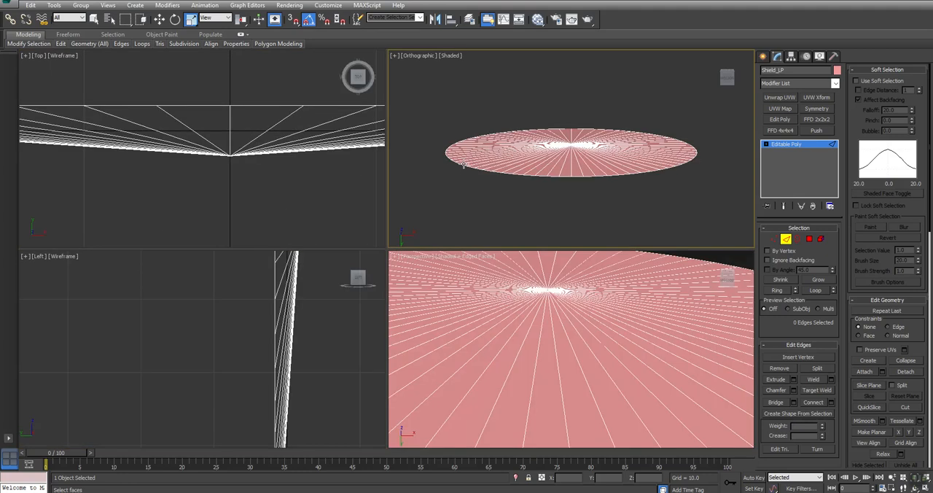
pyautogui.moveTo(266, 169); pyautogui.dragTo(325, 198, button='middle')
pyautogui.moveTo(208, 179); pyautogui.dragTo(181, 185, button='middle')
pyautogui.moveTo(129, 185); pyautogui.dragTo(374, 182)
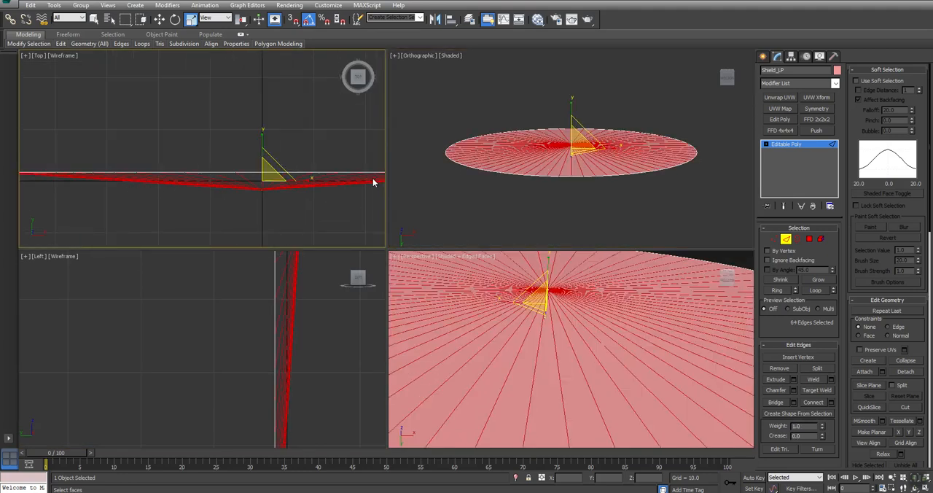
pyautogui.moveTo(142, 43)
pyautogui.click(126, 64)
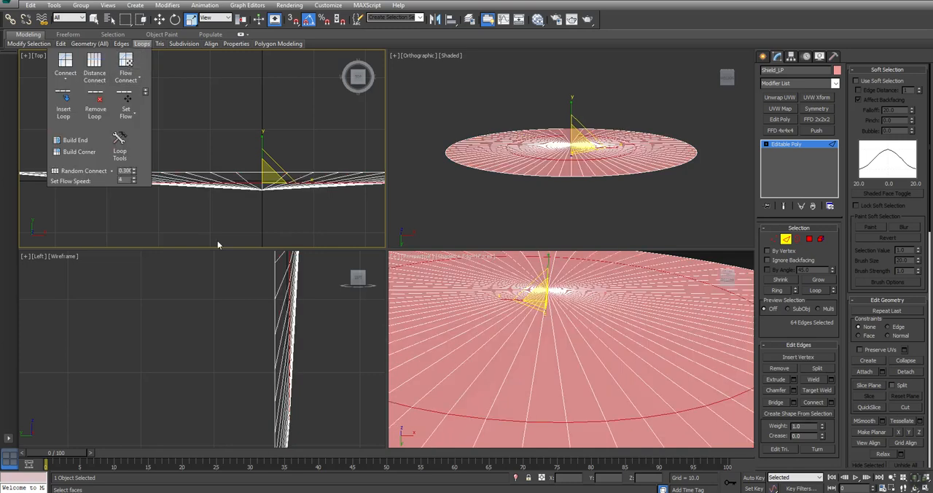
# Insert a second circular edge loop with Flow Connect across the outer half of the disc's radial edges.
pyautogui.moveTo(202, 193); pyautogui.dragTo(208, 198, button='middle')
pyautogui.hotkey('alt', 'w')
pyautogui.scroll(-2, 290, 223)
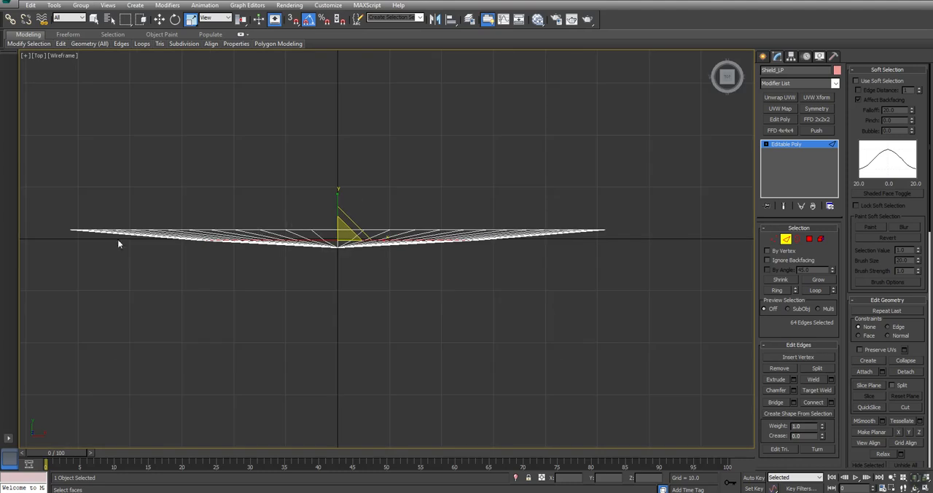
pyautogui.click(592, 234)
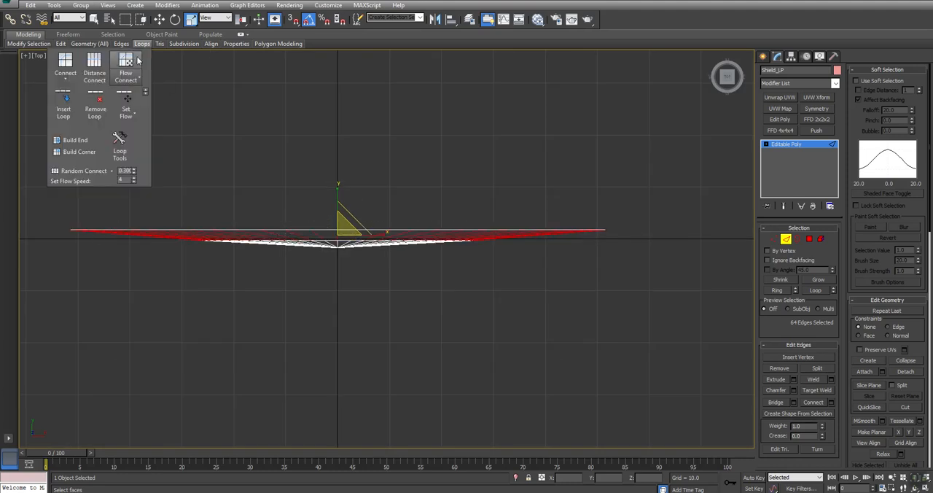
pyautogui.click(130, 61)
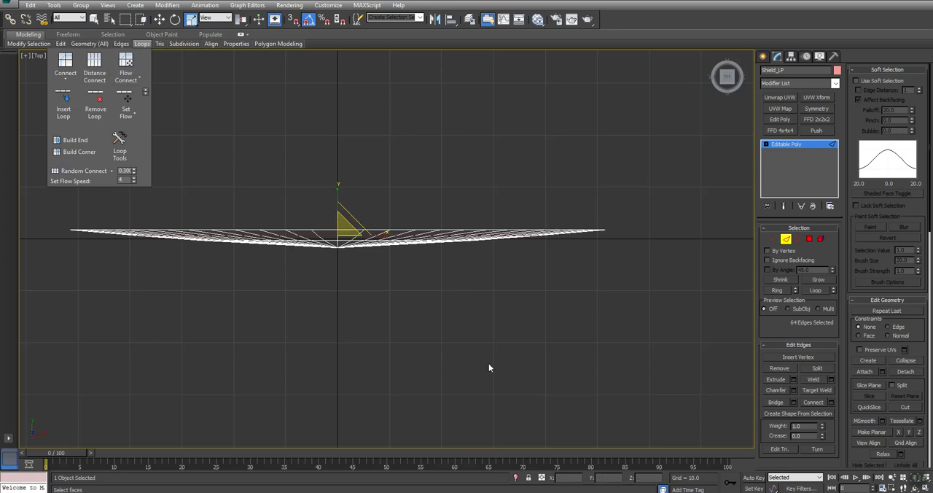
# Insert a third circular edge loop with Flow Connect across the inner half of the radial edges, and leave edge editing.
pyautogui.click(369, 291)
pyautogui.scroll(4, 318, 248)
pyautogui.moveTo(327, 267); pyautogui.dragTo(382, 241)
pyautogui.moveTo(143, 44)
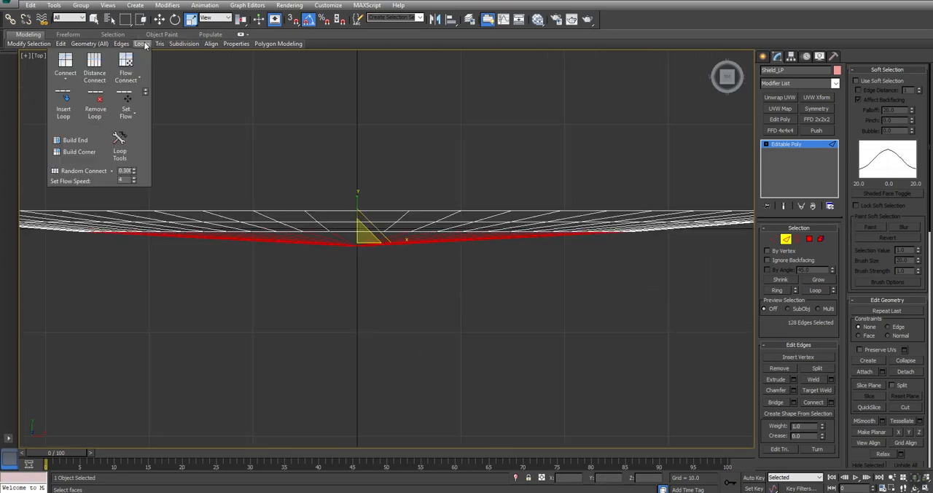
pyautogui.click(127, 61)
pyautogui.click(375, 283)
pyautogui.hotkey('alt', 'w')
pyautogui.middleClick(568, 285)
pyautogui.hotkey('alt', 'w')
pyautogui.press('z')
pyautogui.keyDown('alt'); pyautogui.moveTo(342, 228); pyautogui.dragTo(384, 271, button='middle'); pyautogui.keyUp('alt')
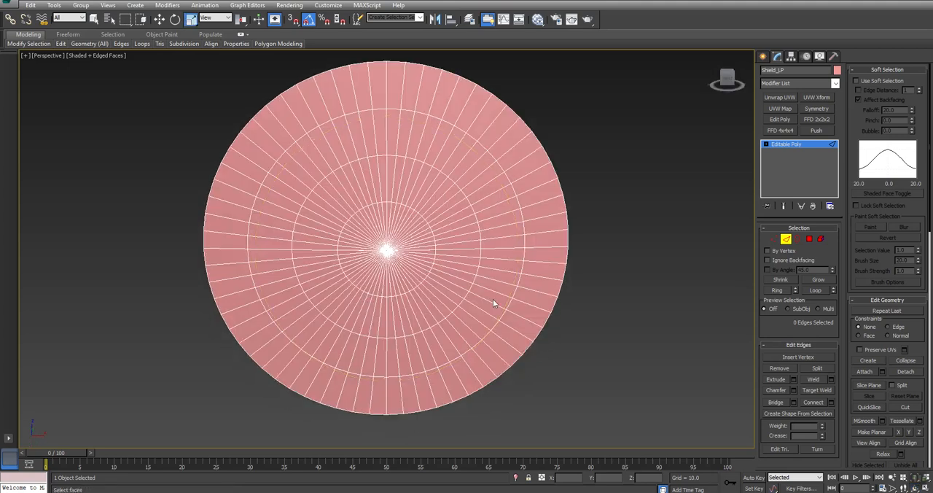
pyautogui.click(788, 241)
# Create a new Standard material in the Slate Material Editor and assign it to the low-poly disc.
pyautogui.click(537, 21)
pyautogui.moveTo(198, 290); pyautogui.dragTo(189, 412, button='middle')
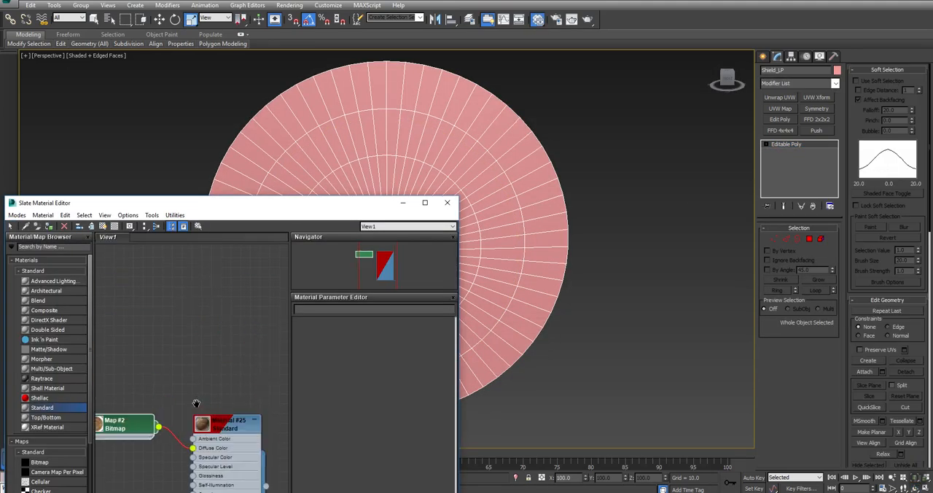
pyautogui.moveTo(210, 269); pyautogui.dragTo(213, 270)
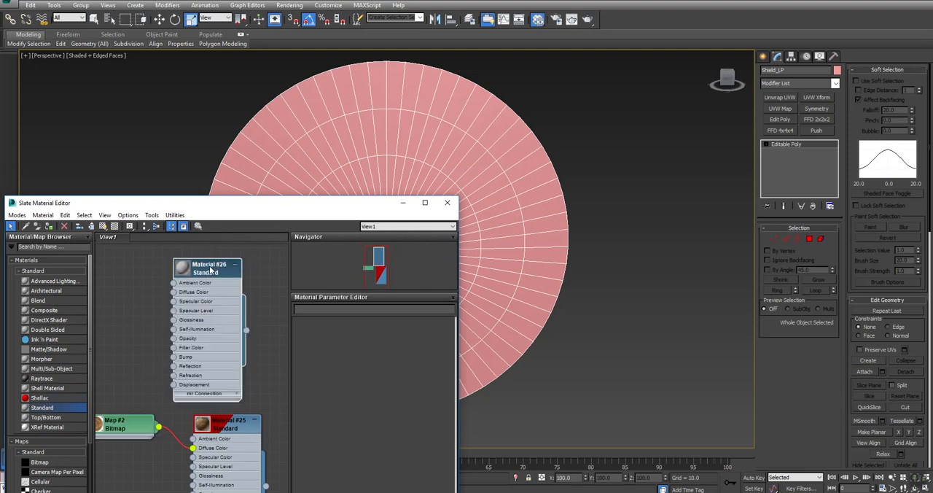
pyautogui.rightClick(214, 270)
pyautogui.click(242, 21)
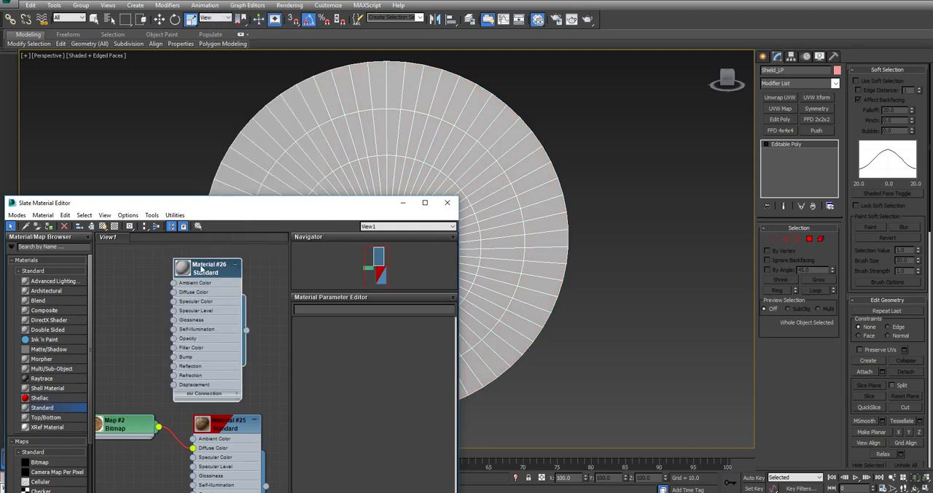
# Rename the new material SHIELD and close the material editor.
pyautogui.doubleClick(203, 267)
pyautogui.moveTo(337, 309); pyautogui.dragTo(295, 309)
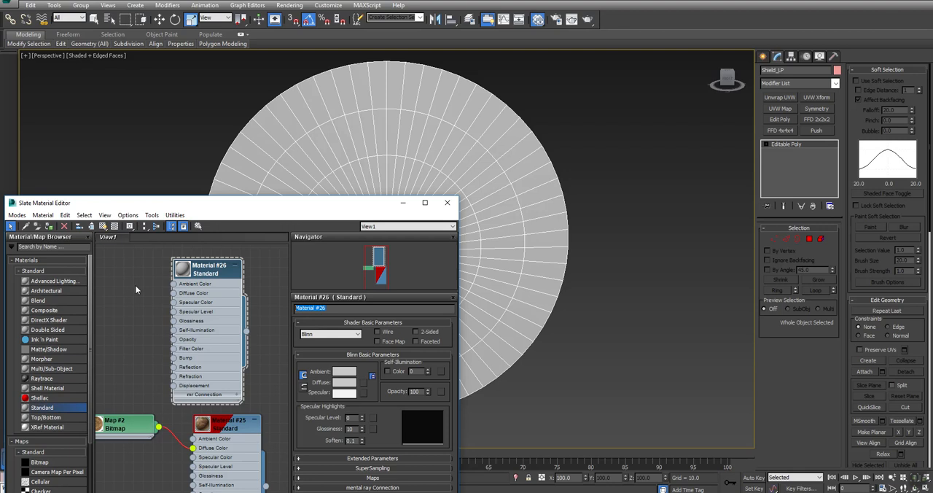
pyautogui.write('SHIELD')
pyautogui.click(446, 202)
# Unhide all hidden objects in the scene.
pyautogui.rightClick(642, 192)
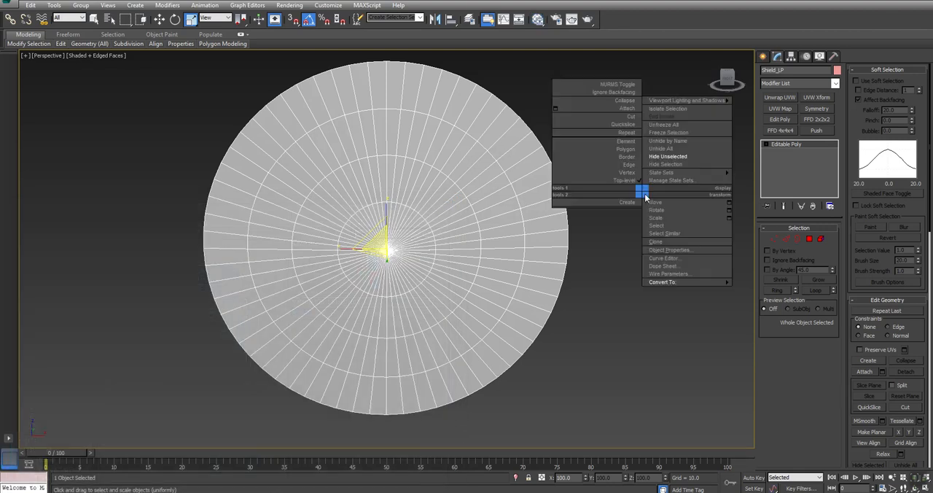
pyautogui.click(661, 149)
pyautogui.moveTo(352, 151); pyautogui.dragTo(427, 164, button='middle')
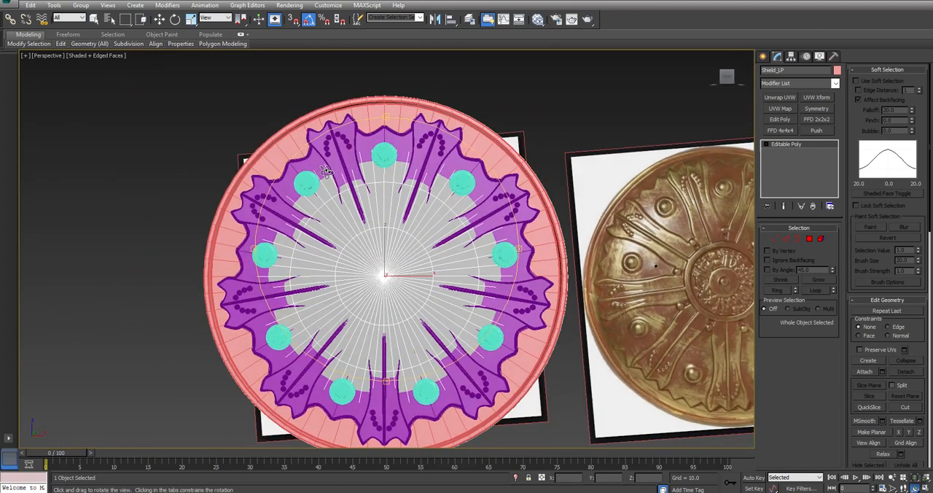
# Select the objects in the HP selection set and group them under the default group name.
pyautogui.click(419, 18)
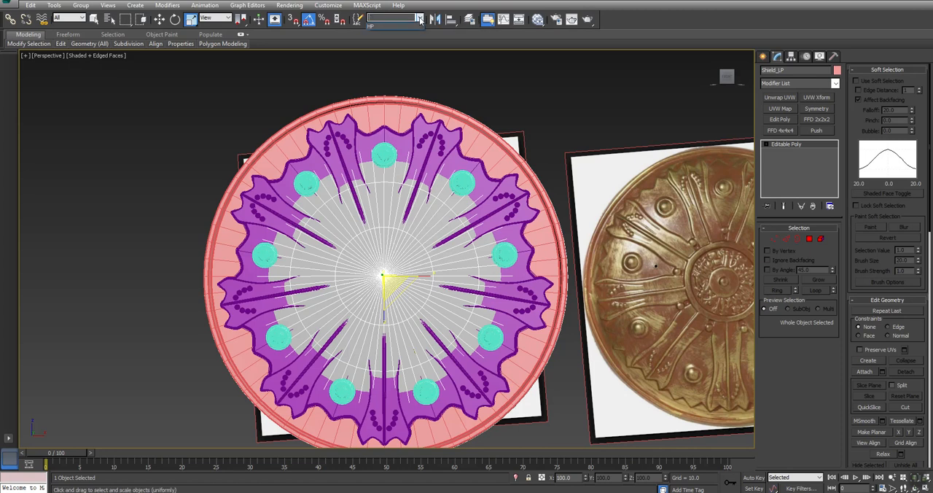
pyautogui.click(411, 26)
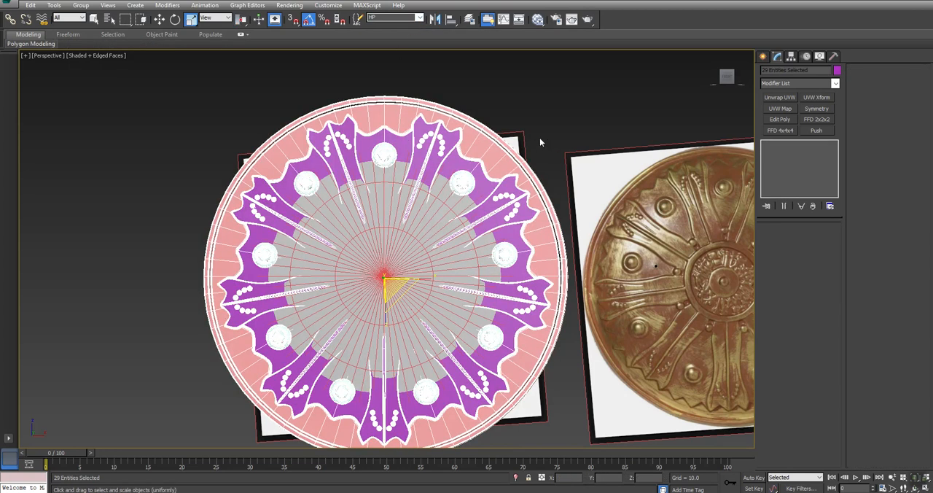
pyautogui.click(81, 5)
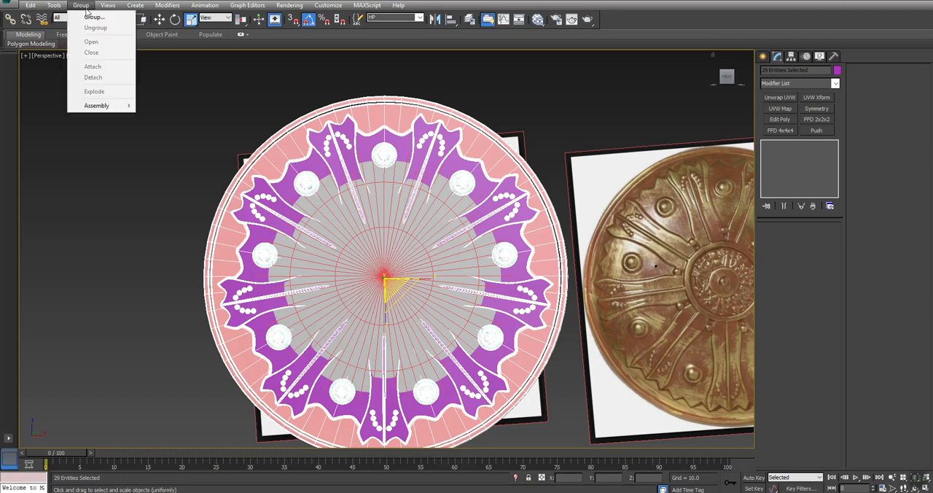
pyautogui.click(89, 15)
pyautogui.click(474, 263)
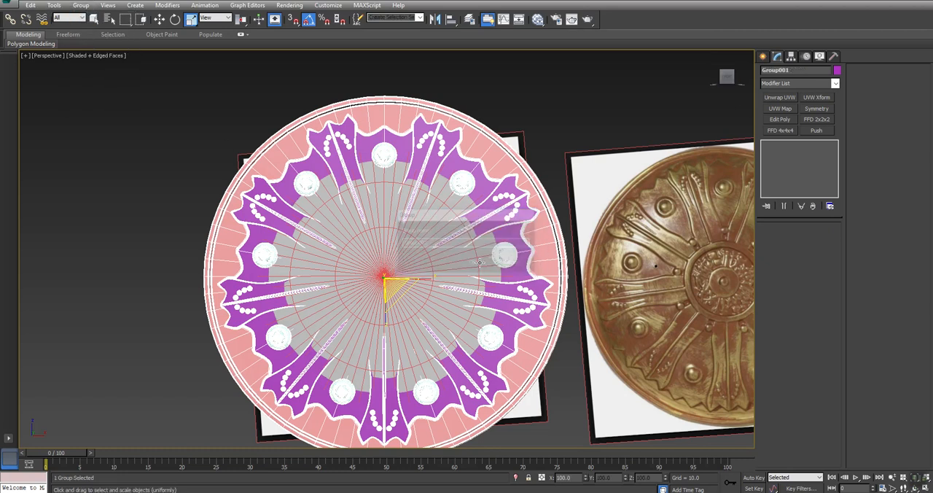
# Apply an FFD 4x4x4 modifier to the high-poly group and select the lattice's central control points.
pyautogui.click(778, 130)
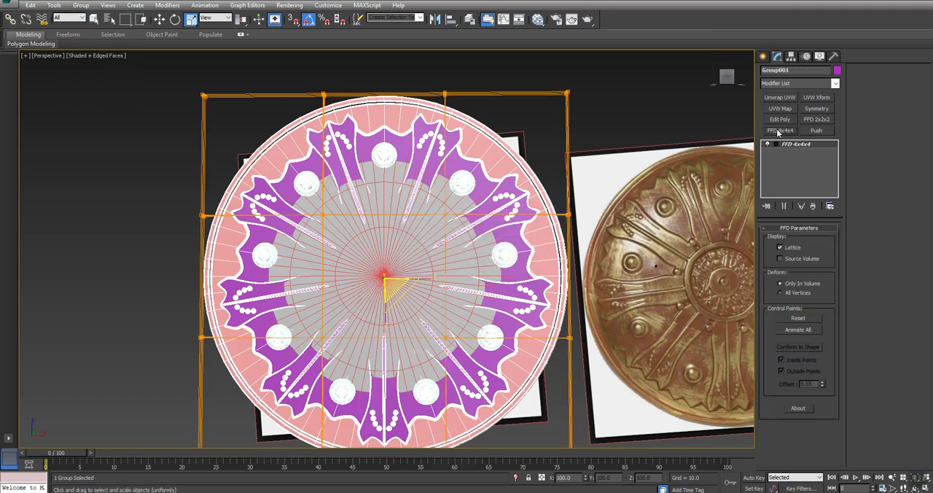
pyautogui.click(774, 144)
pyautogui.click(795, 153)
pyautogui.moveTo(461, 181); pyautogui.dragTo(245, 385)
# Move the central control points along Y to about -4.52 so the ornaments bulge above the low-poly disc, and return to object level.
pyautogui.moveTo(346, 321); pyautogui.dragTo(368, 296)
pyautogui.press('w')
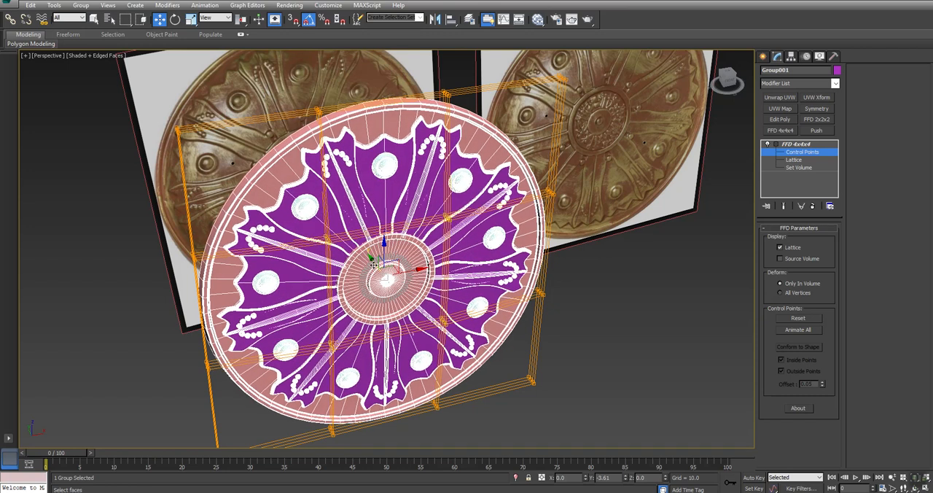
pyautogui.hotkey('ctrl', 'r')
pyautogui.moveTo(374, 266); pyautogui.dragTo(357, 222)
pyautogui.press('w')
pyautogui.scroll(5, 417, 387)
pyautogui.hotkey('ctrl', 'r')
pyautogui.moveTo(357, 288); pyautogui.dragTo(365, 352)
pyautogui.keyDown('alt'); pyautogui.moveTo(365, 352); pyautogui.dragTo(358, 348, button='middle'); pyautogui.keyUp('alt')
pyautogui.scroll(-5, 359, 349)
pyautogui.keyDown('alt'); pyautogui.moveTo(315, 254); pyautogui.dragTo(351, 249, button='middle'); pyautogui.keyUp('alt')
pyautogui.scroll(-3, 312, 263)
pyautogui.rightClick(630, 120)
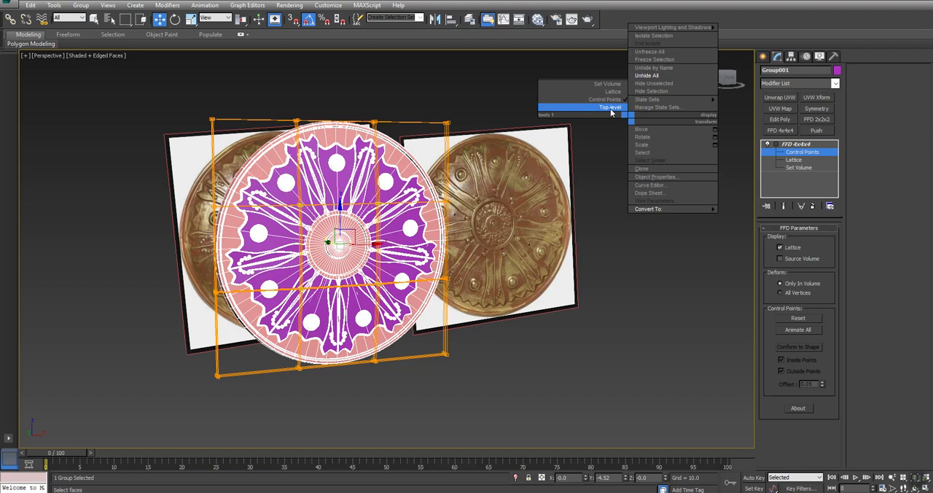
pyautogui.click(610, 108)
# Hide the high-poly group, leaving the low-poly disc and the reference images.
pyautogui.moveTo(594, 117); pyautogui.dragTo(595, 132, button='middle')
pyautogui.click(633, 152)
pyautogui.click(357, 165)
pyautogui.rightClick(358, 165)
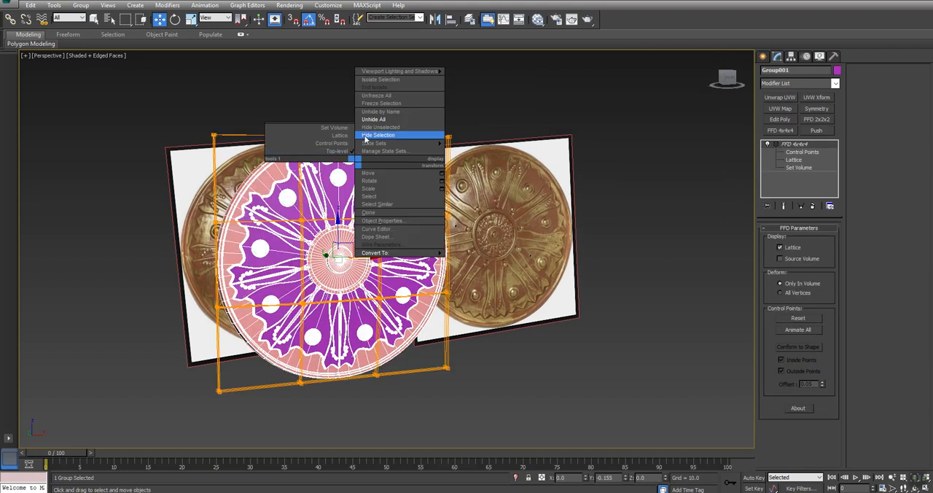
pyautogui.click(366, 138)
# Select every other edge around the low-poly disc's outer rim and extend the selection to the matching edges on the inner rings.
pyautogui.click(375, 167)
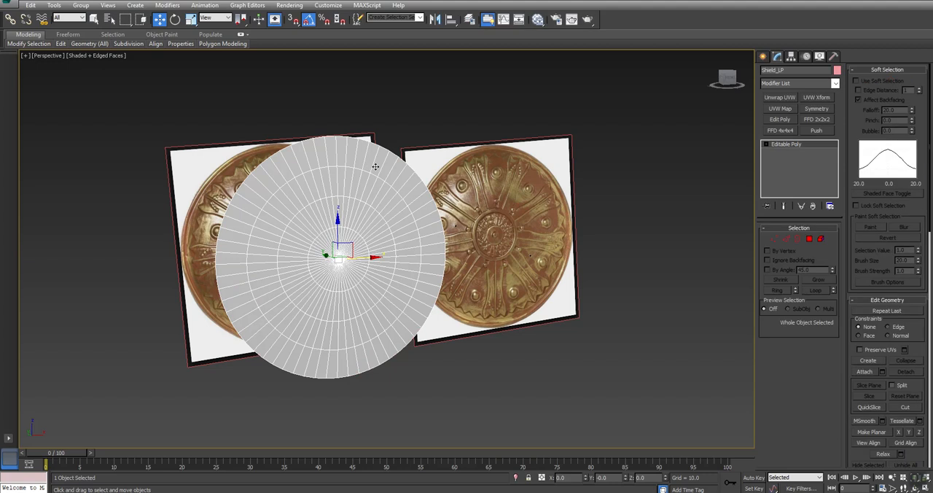
pyautogui.keyDown('alt'); pyautogui.moveTo(354, 247); pyautogui.dragTo(360, 249, button='middle'); pyautogui.keyUp('alt')
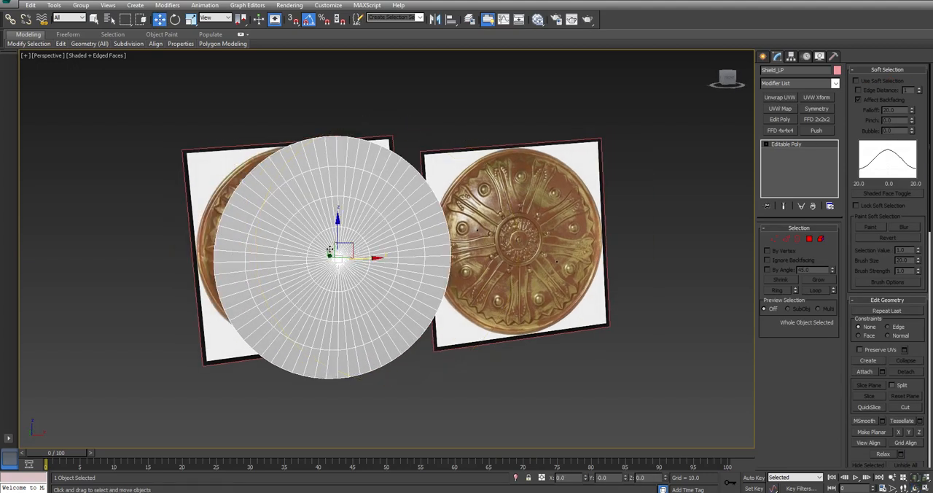
pyautogui.click(699, 204)
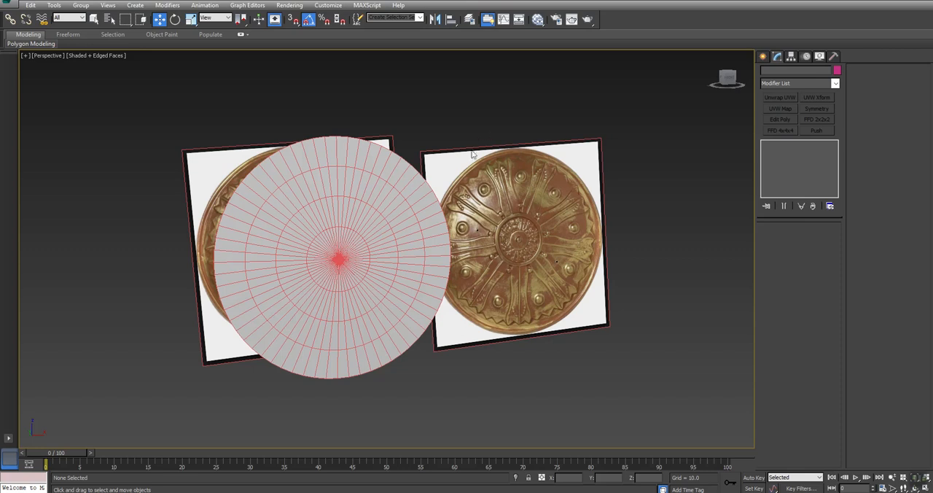
pyautogui.click(334, 257)
pyautogui.scroll(8, 334, 256)
pyautogui.scroll(-2, 334, 255)
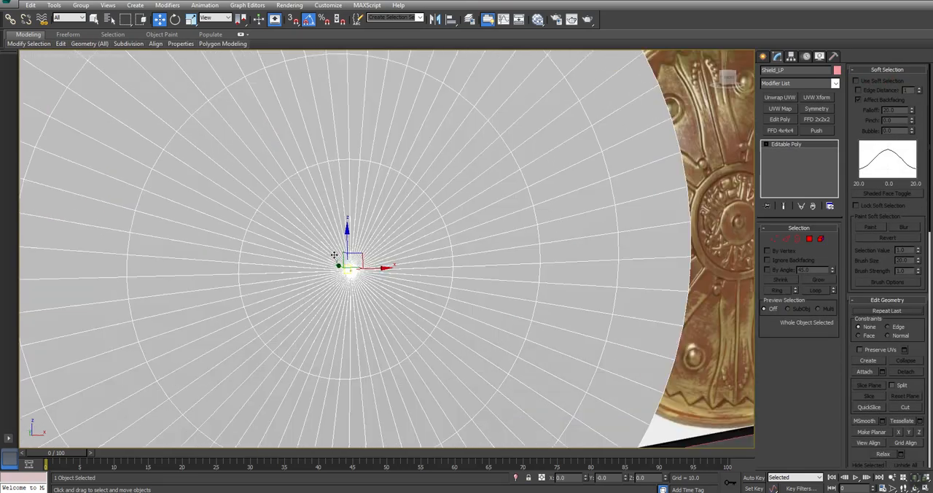
pyautogui.scroll(-5, 334, 255)
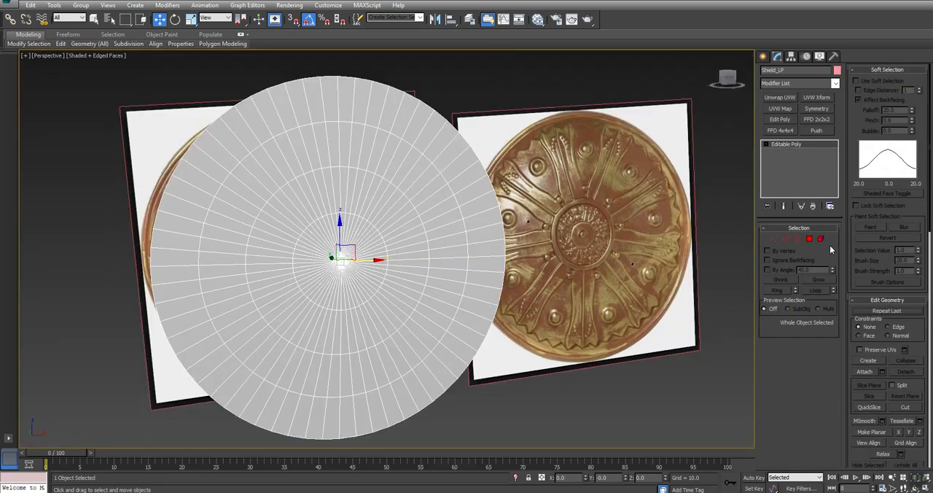
pyautogui.press('2')
pyautogui.click(346, 75)
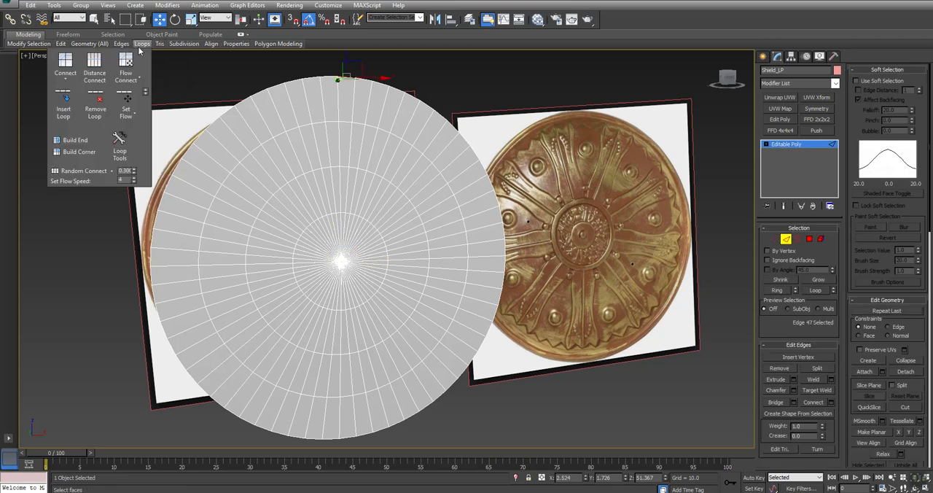
pyautogui.moveTo(33, 48)
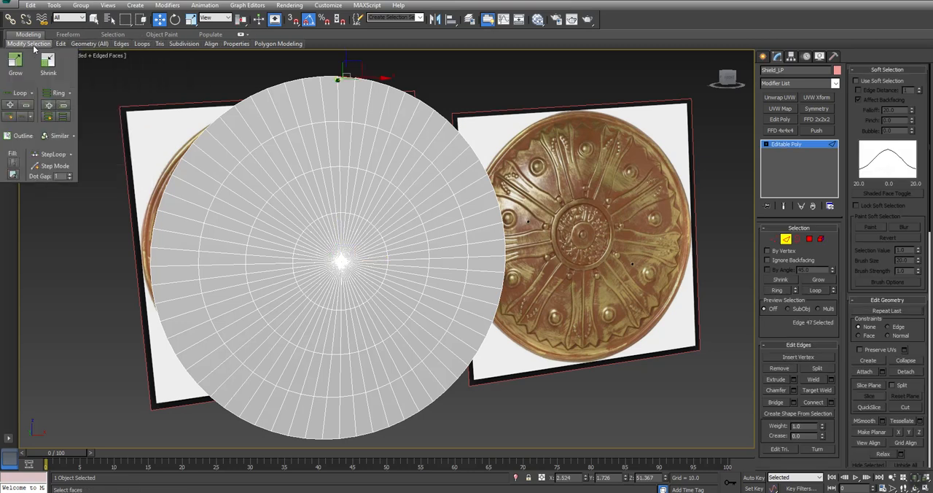
pyautogui.click(20, 117)
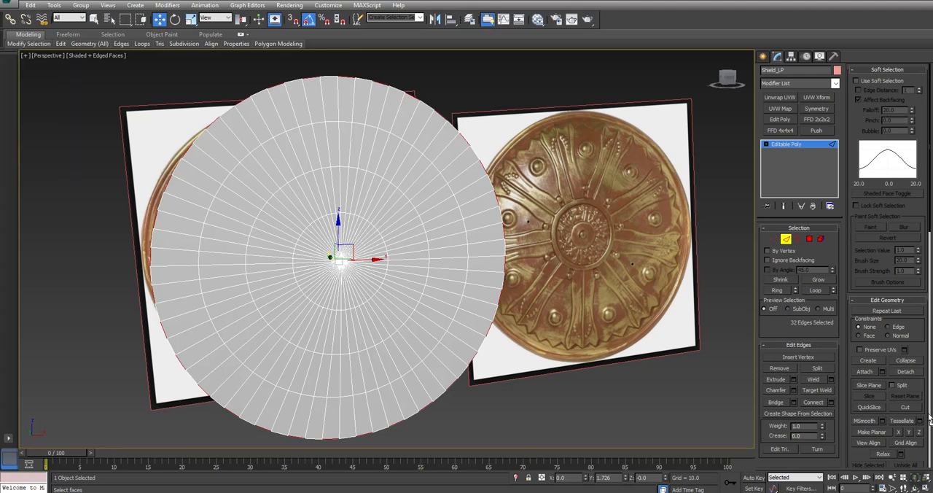
pyautogui.click(777, 290)
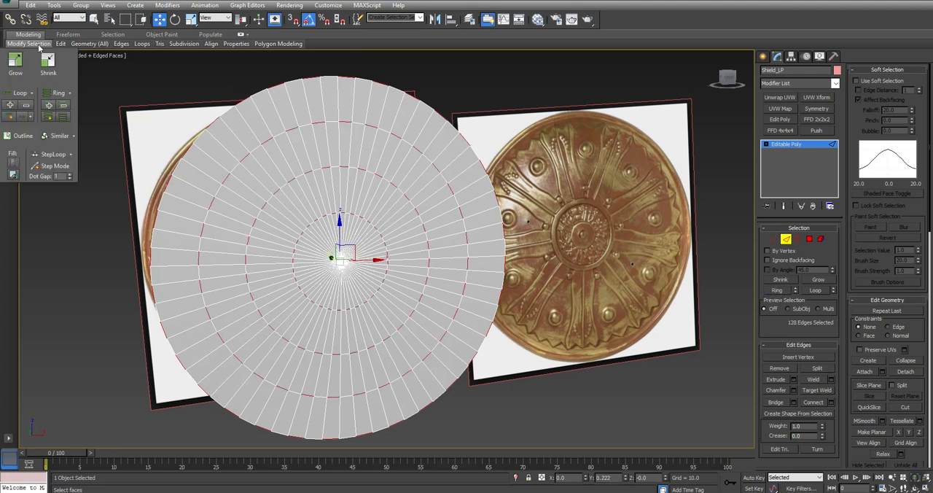
# Collapse the selected edges on the rim and inner rings, then check the disc as an element and return to object level.
pyautogui.click(906, 361)
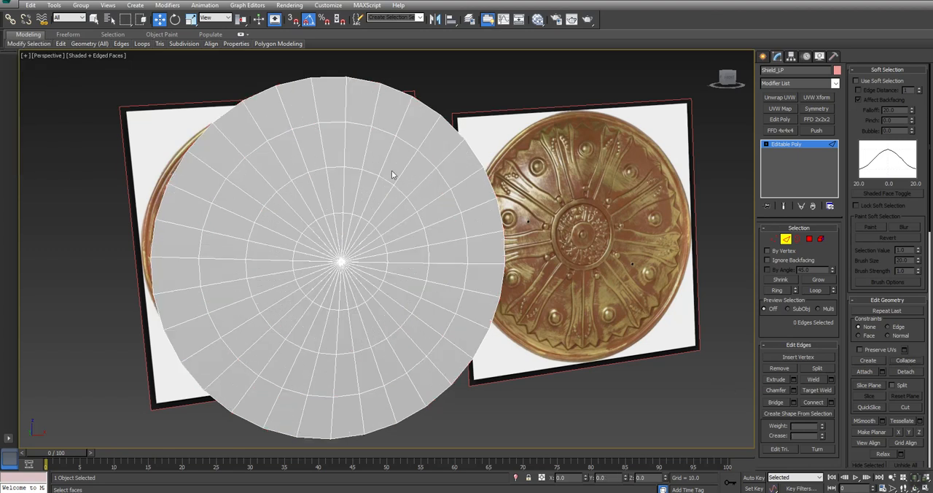
pyautogui.click(820, 239)
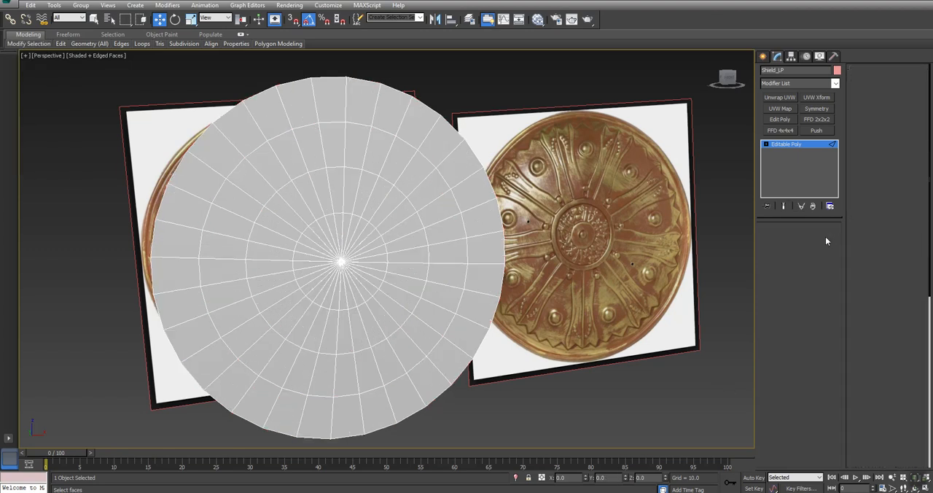
pyautogui.click(276, 271)
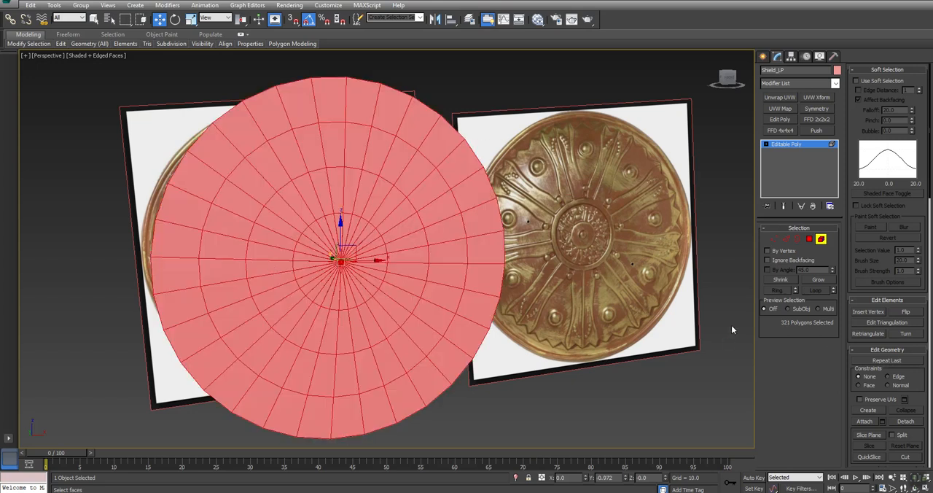
pyautogui.click(820, 240)
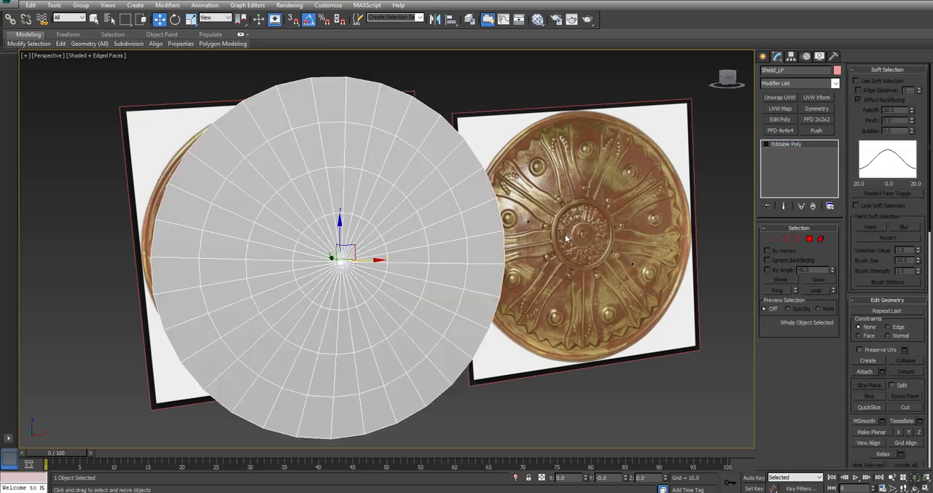
# Select the small ring of vertices at the disc's center and collapse them into a single vertex.
pyautogui.moveTo(303, 278); pyautogui.dragTo(310, 269, button='middle')
pyautogui.hotkey('alt', 'z')
pyautogui.moveTo(340, 259); pyautogui.dragTo(350, 217)
pyautogui.press('w')
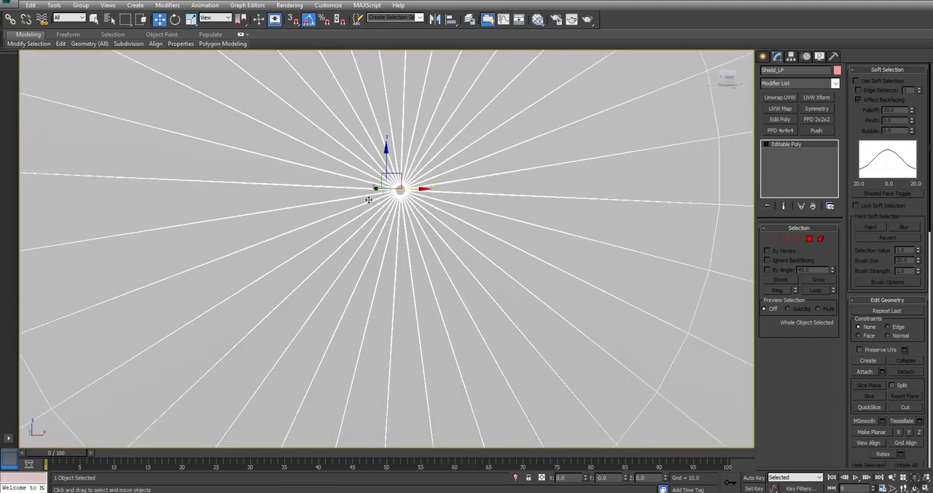
pyautogui.press('1')
pyautogui.hotkey('ctrl', 'a')
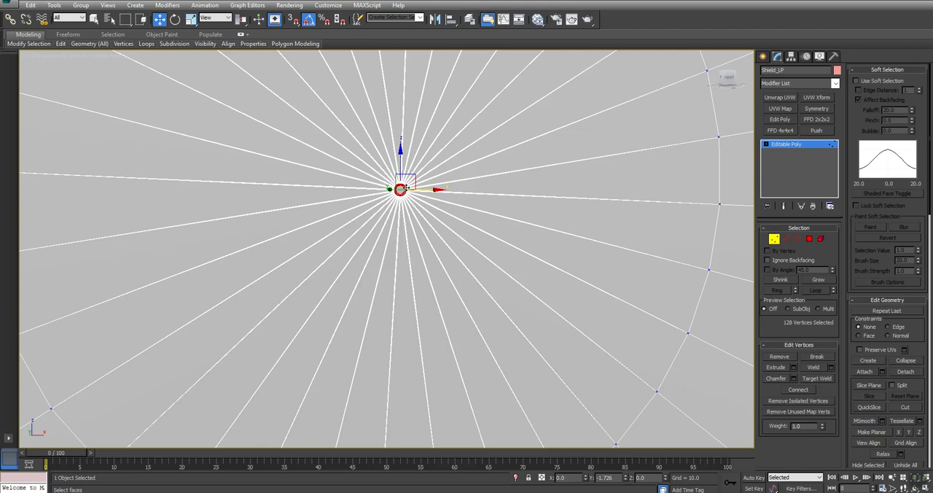
pyautogui.click(916, 360)
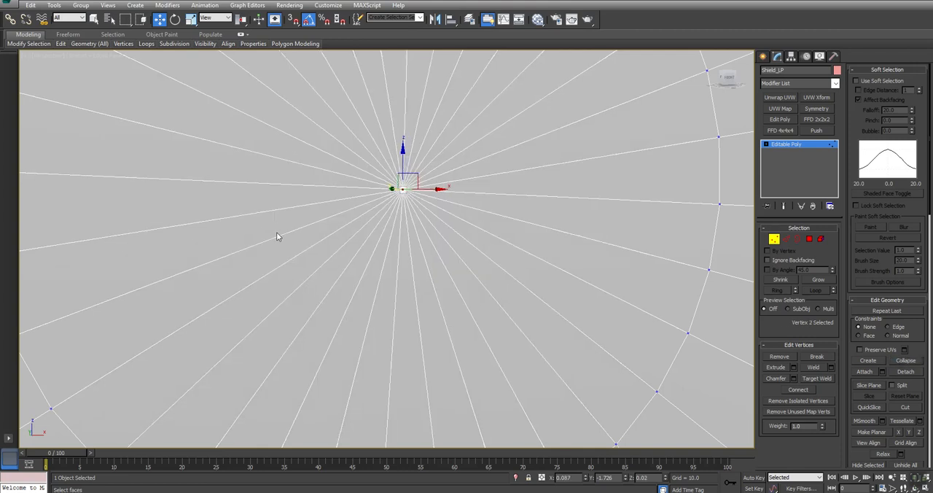
# Set the collapsed central vertex's X and Y positions to 0.
pyautogui.moveTo(508, 133); pyautogui.dragTo(180, 286)
pyautogui.scroll(-8, 364, 277)
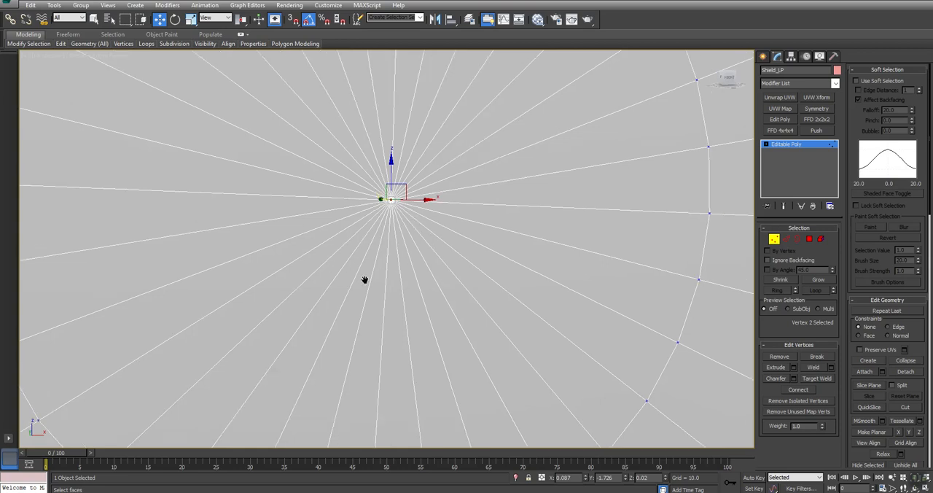
pyautogui.click(575, 477)
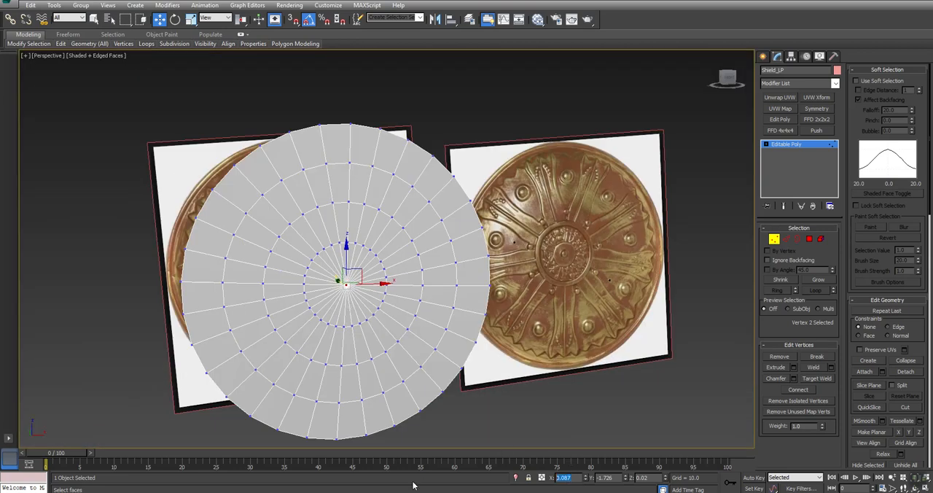
pyautogui.press('Tab')
pyautogui.write('0')
pyautogui.press('Return')
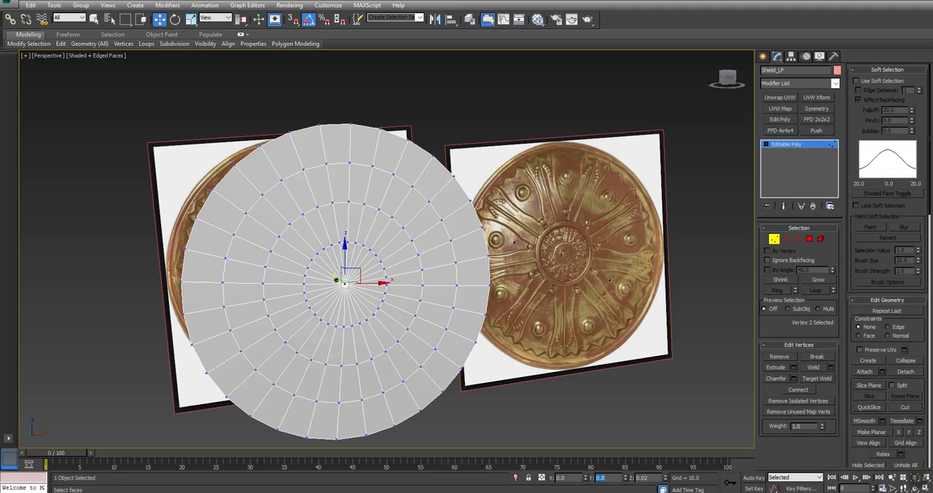
# Check the disc's profile in the Top view, undo the central vertex's Y change and leave vertex editing in the perspective view.
pyautogui.moveTo(396, 301); pyautogui.dragTo(439, 283, button='middle')
pyautogui.hotkey('alt', 'w')
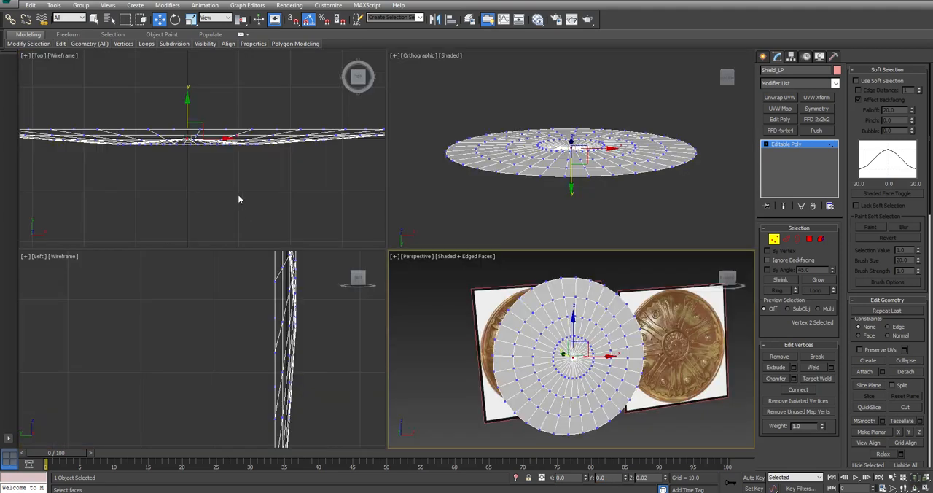
pyautogui.moveTo(237, 193); pyautogui.dragTo(257, 197, button='middle')
pyautogui.hotkey('alt', 'w')
pyautogui.scroll(1, 406, 241)
pyautogui.scroll(1, 358, 219)
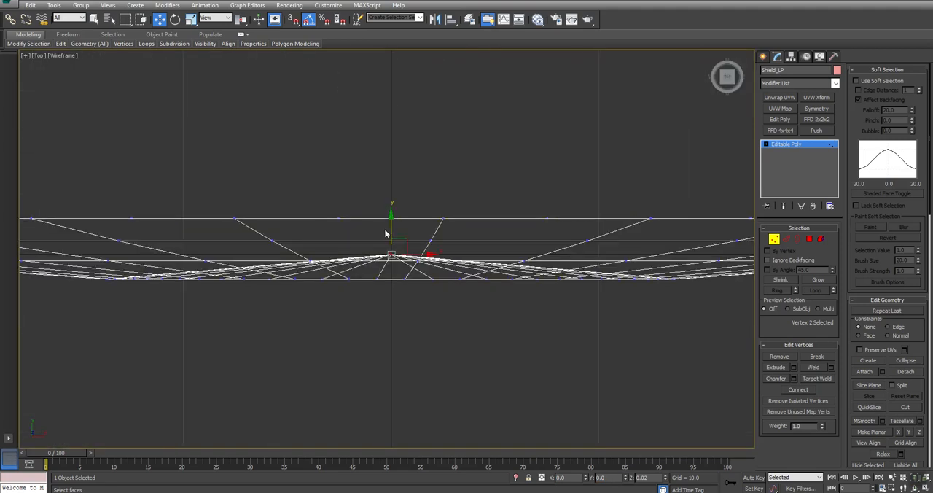
pyautogui.moveTo(451, 224); pyautogui.dragTo(445, 212, button='middle')
pyautogui.hotkey('ctrl', 'z')
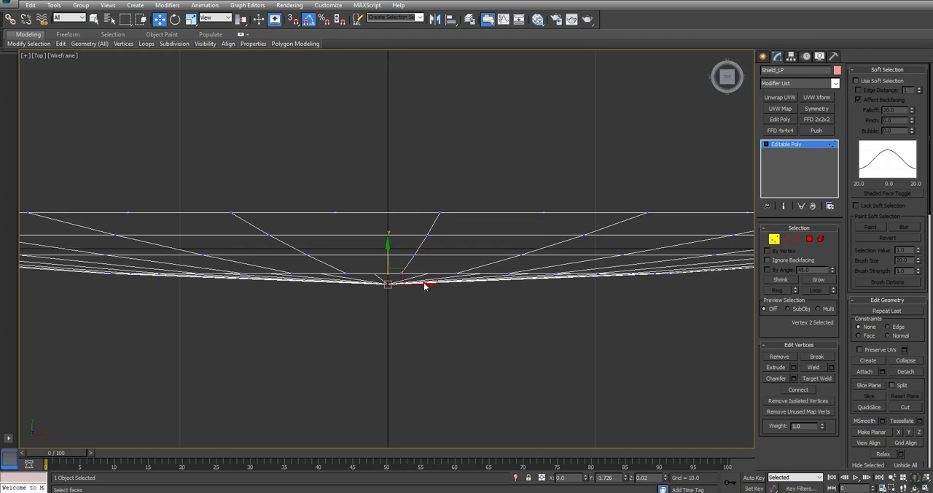
pyautogui.click(394, 328)
pyautogui.hotkey('alt', 'w')
pyautogui.moveTo(566, 358); pyautogui.dragTo(553, 337, button='middle')
pyautogui.hotkey('alt', 'w')
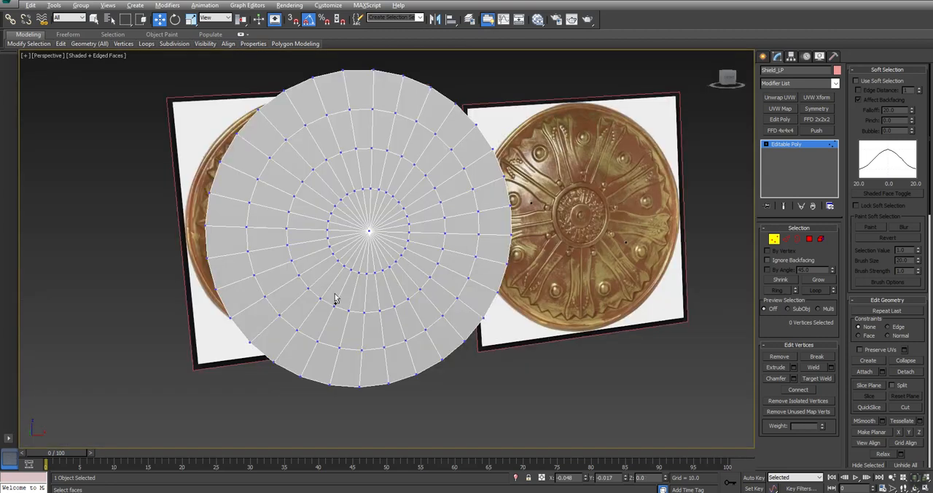
pyautogui.keyDown('alt'); pyautogui.moveTo(333, 298); pyautogui.dragTo(323, 270, button='middle'); pyautogui.keyUp('alt')
pyautogui.click(774, 238)
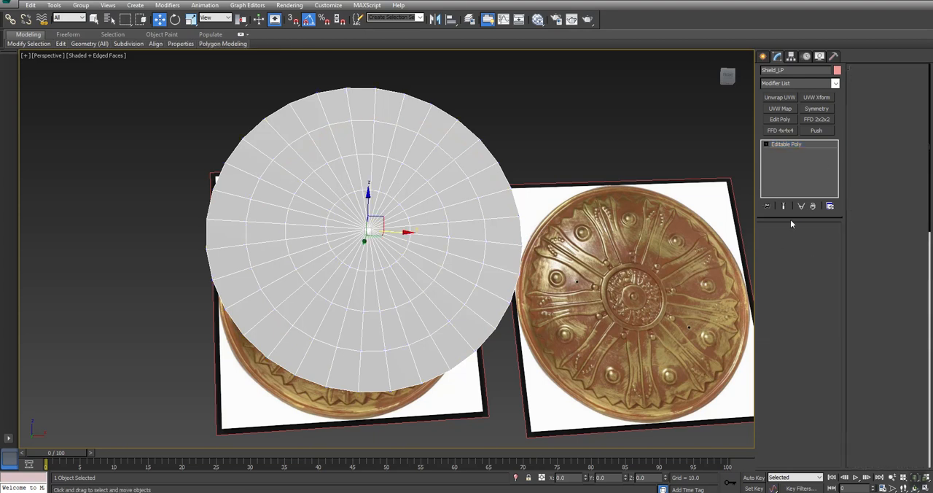
# Apply a planar UVW Map modifier to the low-poly disc, aligned to Y and fitted to the object.
pyautogui.click(779, 109)
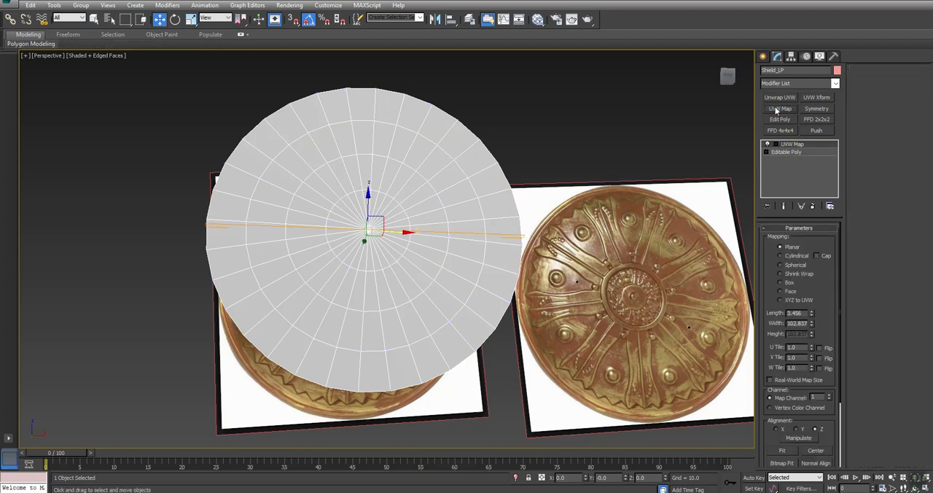
pyautogui.click(799, 430)
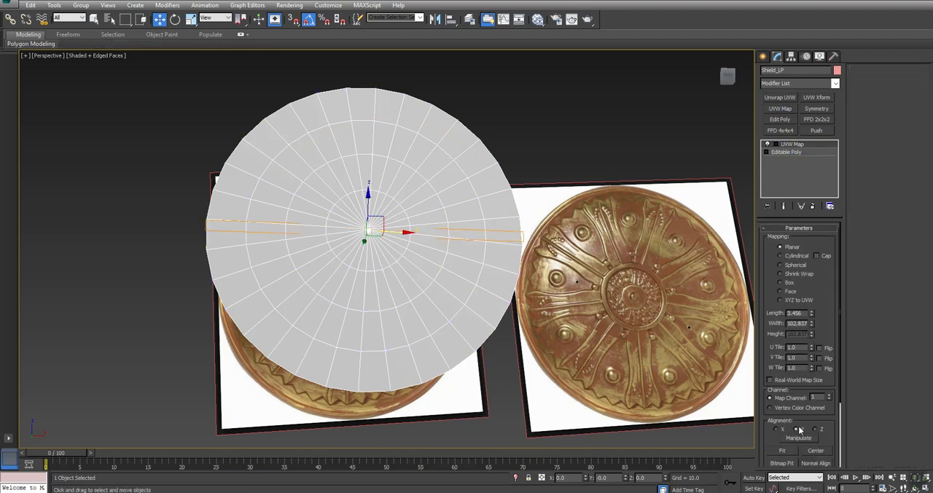
pyautogui.click(783, 451)
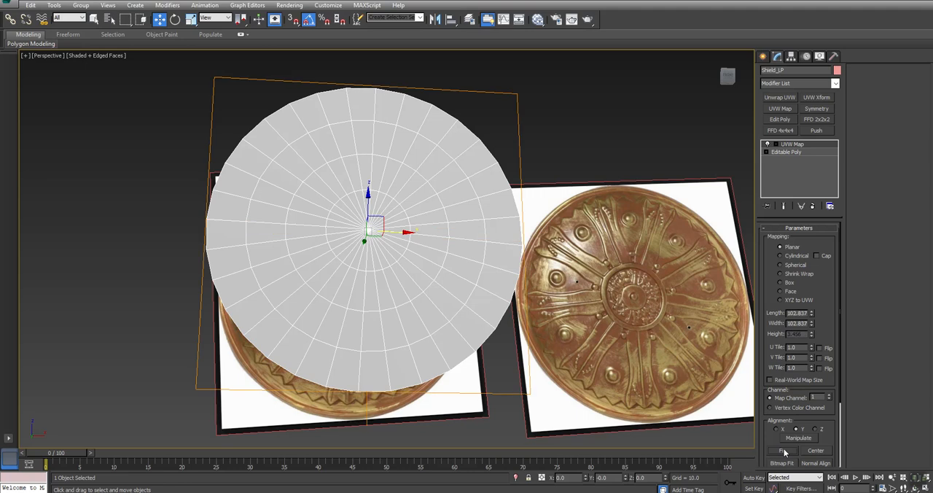
# Hide the unselected reference images so only the low-poly disc is left in the scene.
pyautogui.scroll(-1, 450, 313)
pyautogui.scroll(-3, 321, 402)
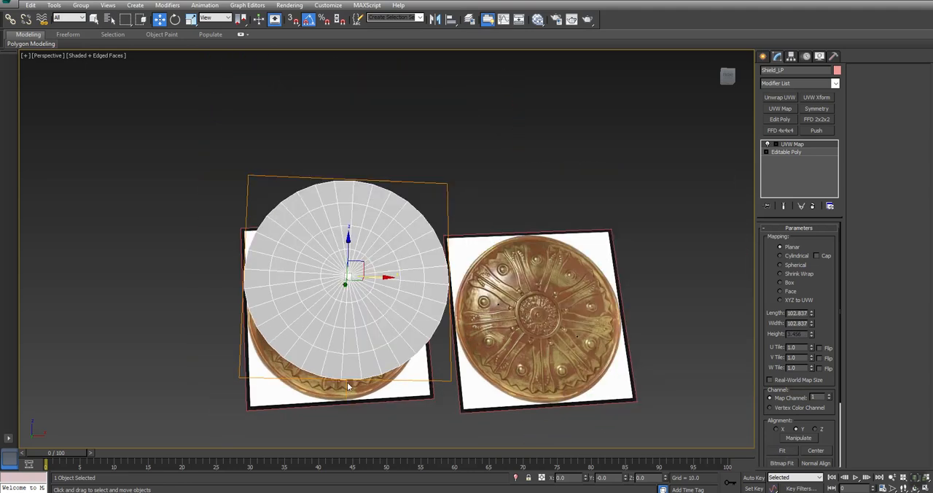
pyautogui.rightClick(605, 144)
pyautogui.click(627, 103)
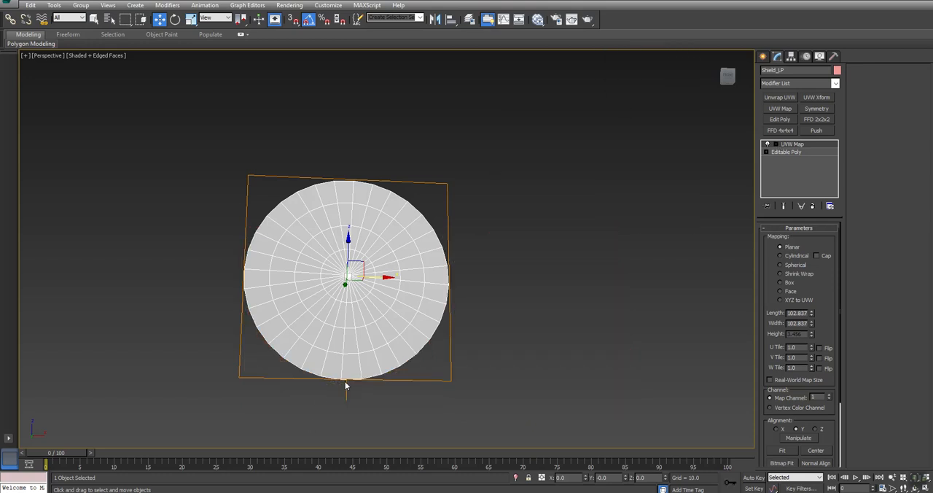
# Rotate the UVW Map gizmo 180 degrees about the Y axis.
pyautogui.click(775, 144)
pyautogui.click(792, 151)
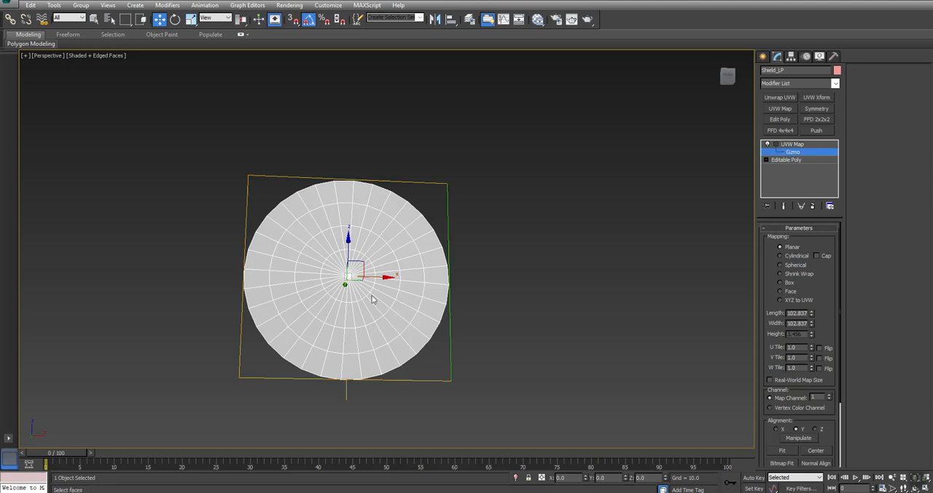
pyautogui.press('e')
pyautogui.moveTo(365, 242); pyautogui.dragTo(460, 254)
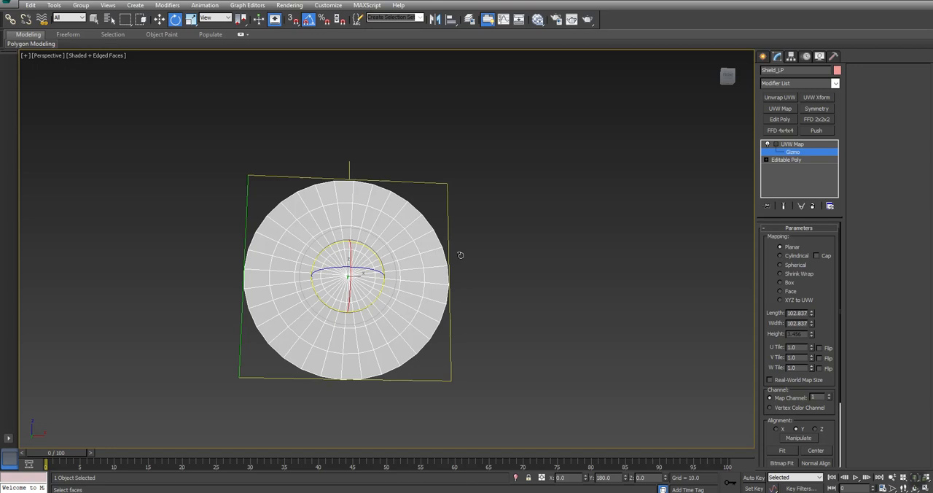
# Convert the UVW-mapped disc to an Editable Poly to bake in the planar mapping.
pyautogui.hotkey('alt', 'w')
pyautogui.moveTo(214, 186); pyautogui.dragTo(218, 203, button='middle')
pyautogui.moveTo(314, 323); pyautogui.dragTo(315, 333, button='middle')
pyautogui.scroll(-4, 314, 332)
pyautogui.rightClick(588, 160)
pyautogui.rightClick(605, 188)
pyautogui.moveTo(641, 277)
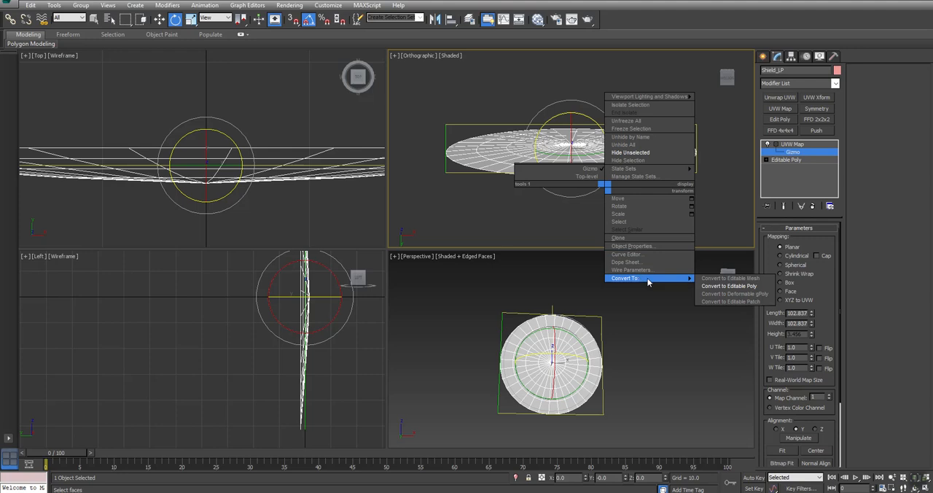
pyautogui.click(722, 278)
# Apply an Unwrap UVW modifier to the disc and open the UV editor with its background map hidden.
pyautogui.hotkey('ctrl', 'r')
pyautogui.moveTo(576, 119); pyautogui.dragTo(595, 183)
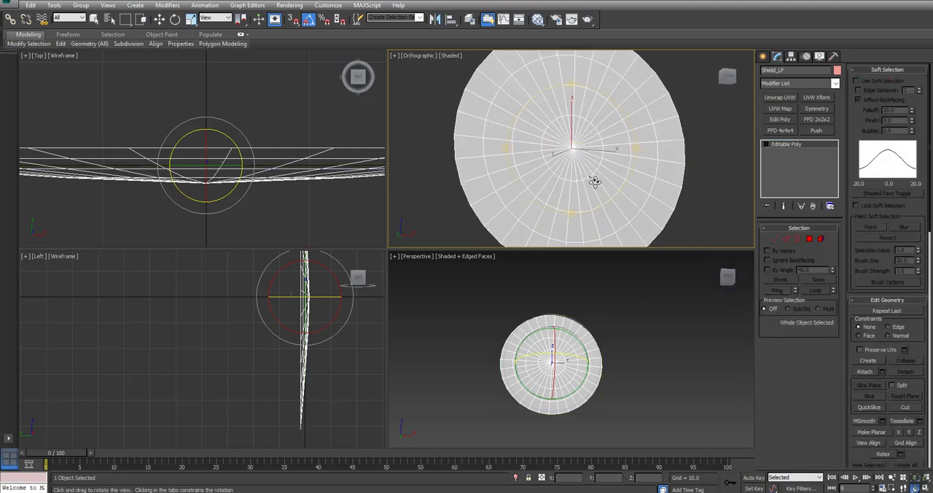
pyautogui.click(779, 97)
pyautogui.click(810, 341)
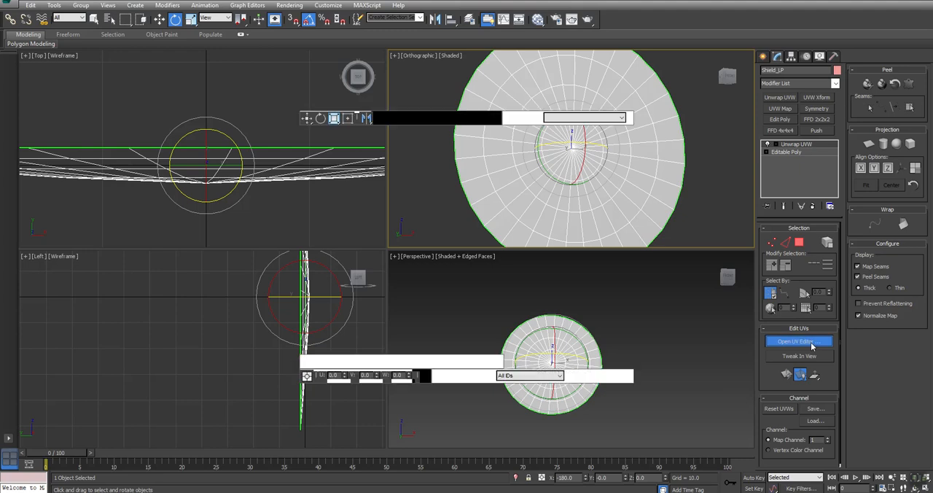
pyautogui.click(211, 59)
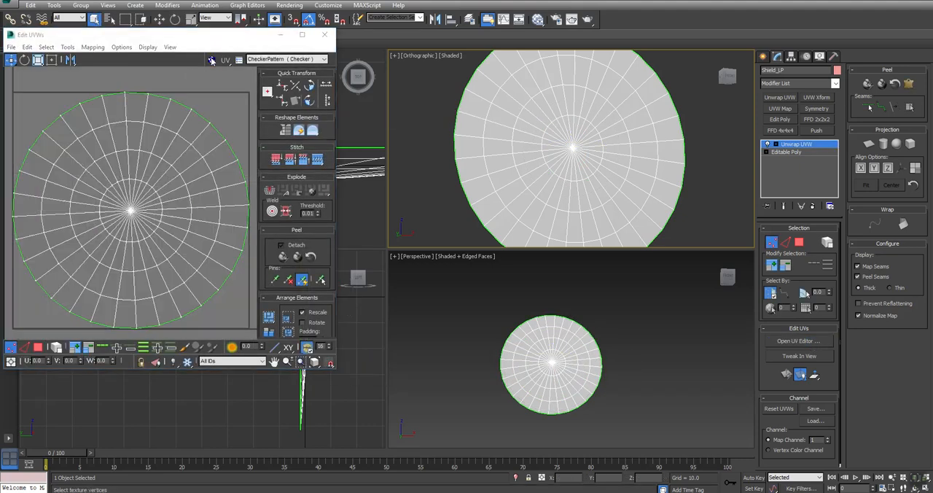
# Select all UV polygons and scale them down slightly so the disc sits inside the UV tile.
pyautogui.click(38, 347)
pyautogui.hotkey('ctrl', 'a')
pyautogui.press('r')
pyautogui.moveTo(132, 208); pyautogui.dragTo(131, 212)
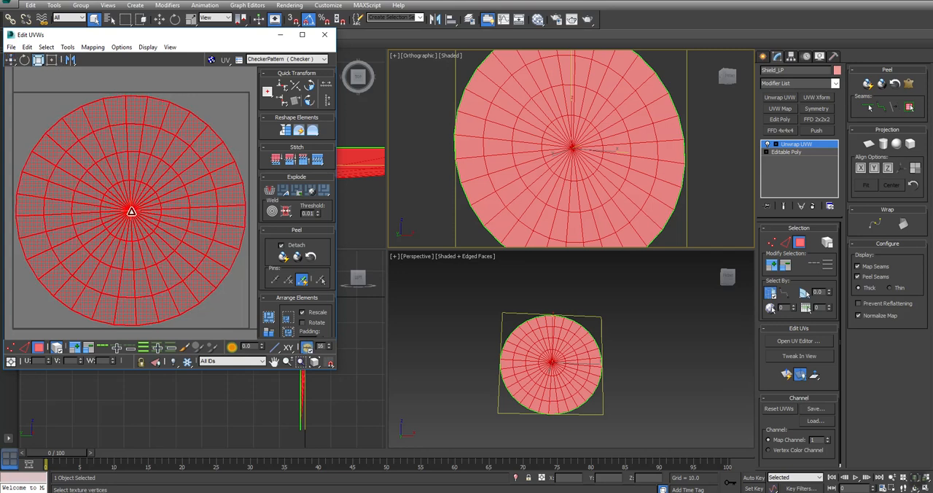
# Collapse the Unwrap UVW edits by converting the disc back to an Editable Poly.
pyautogui.rightClick(618, 92)
pyautogui.moveTo(654, 185)
pyautogui.click(739, 191)
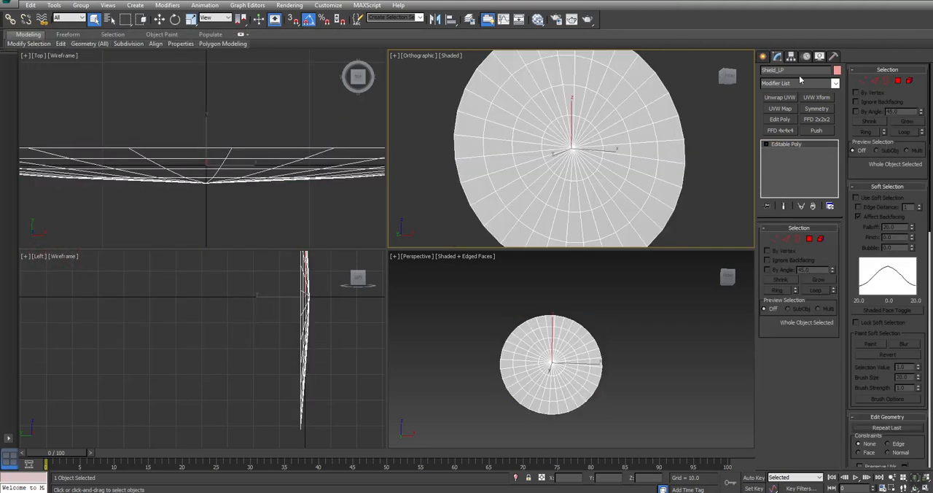
# Create a named selection set LP from the disc, then deselect and reselect the disc.
pyautogui.click(383, 16)
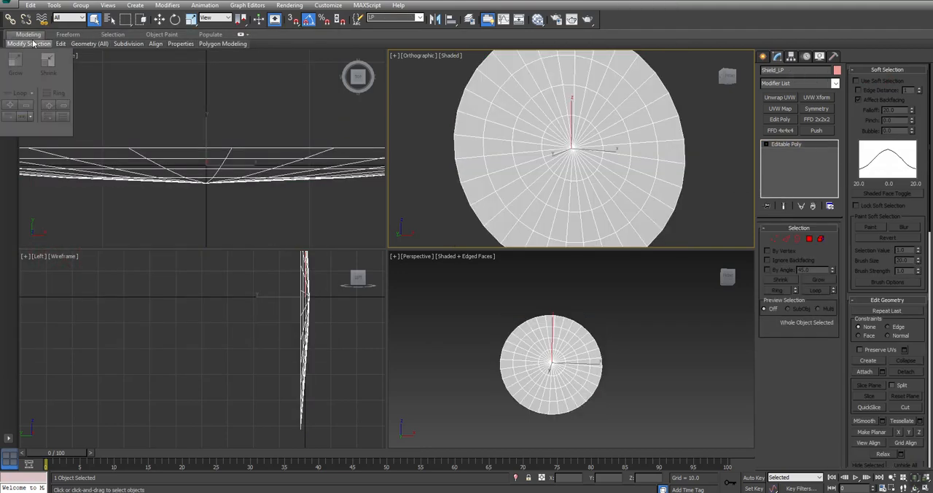
pyautogui.moveTo(429, 138); pyautogui.dragTo(443, 153, button='middle')
pyautogui.click(443, 153)
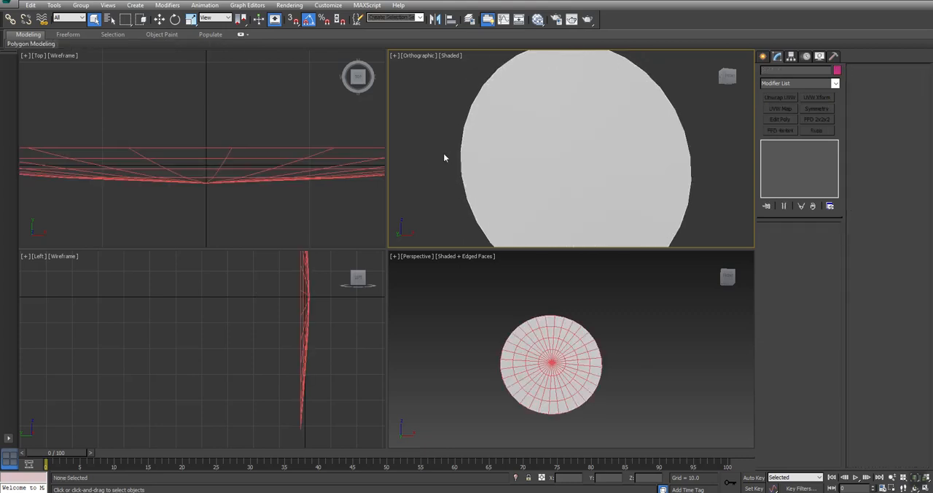
pyautogui.moveTo(451, 85); pyautogui.dragTo(570, 144)
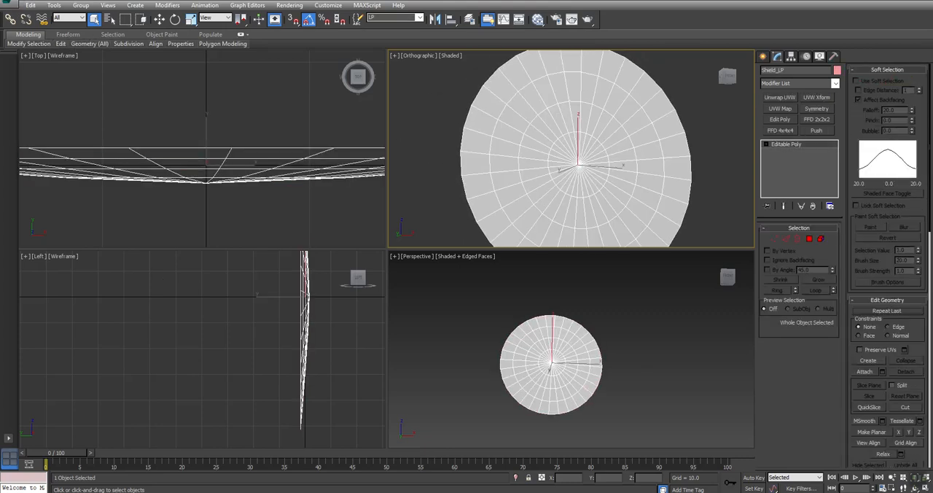
# Copy the SHIELD folder's path from File Explorer and point the export of the selected disc in 3ds Max to that folder.
pyautogui.hotkey('alt', 'Tab')
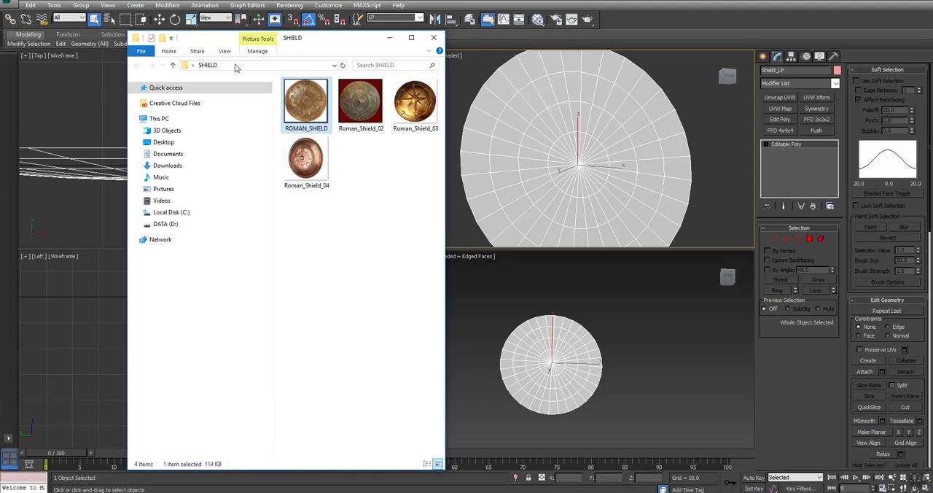
pyautogui.click(236, 66)
pyautogui.hotkey('ctrl', 'c')
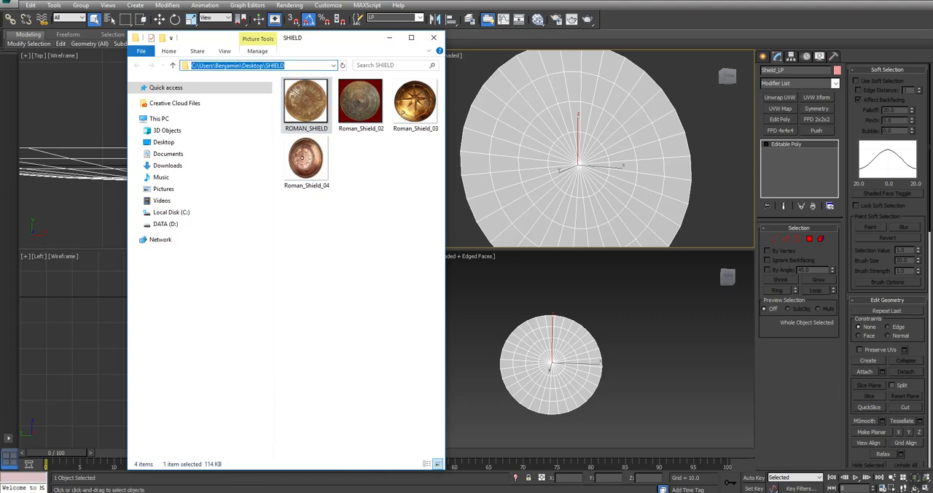
pyautogui.click(7, 3)
pyautogui.moveTo(59, 154)
pyautogui.click(110, 70)
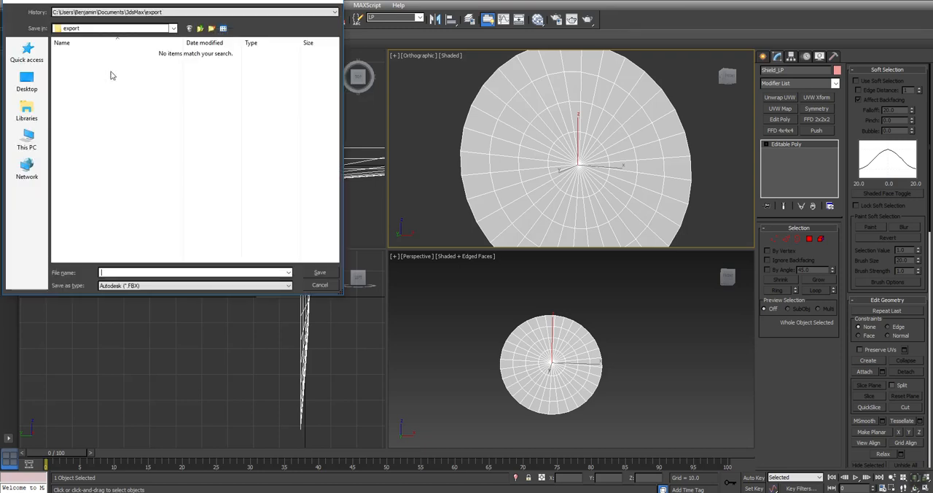
pyautogui.hotkey('ctrl', 'v')
pyautogui.press('Return')
# Name the export file SHIELD_LP and export the low-poly disc as FBX with the current export options.
pyautogui.hotkey('ctrl', 'v')
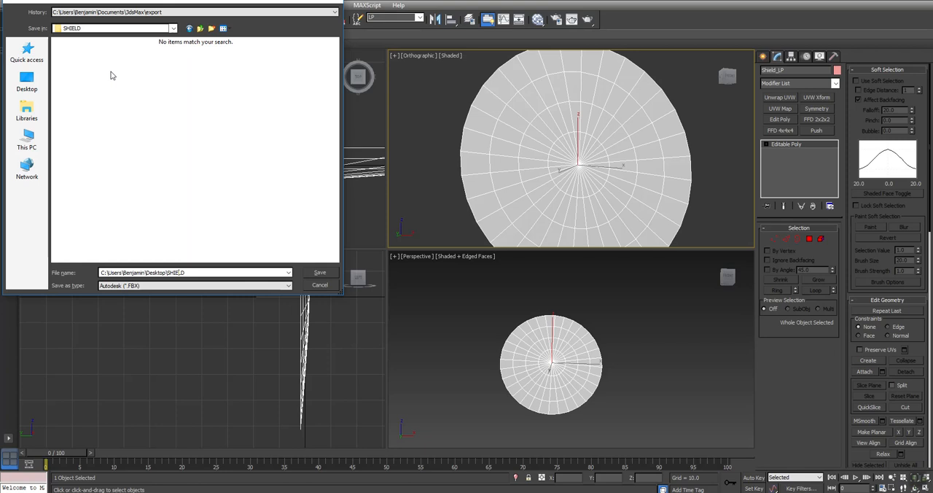
pyautogui.hotkey('shift', 'Home')
pyautogui.press('BackSpace')
pyautogui.click(319, 274)
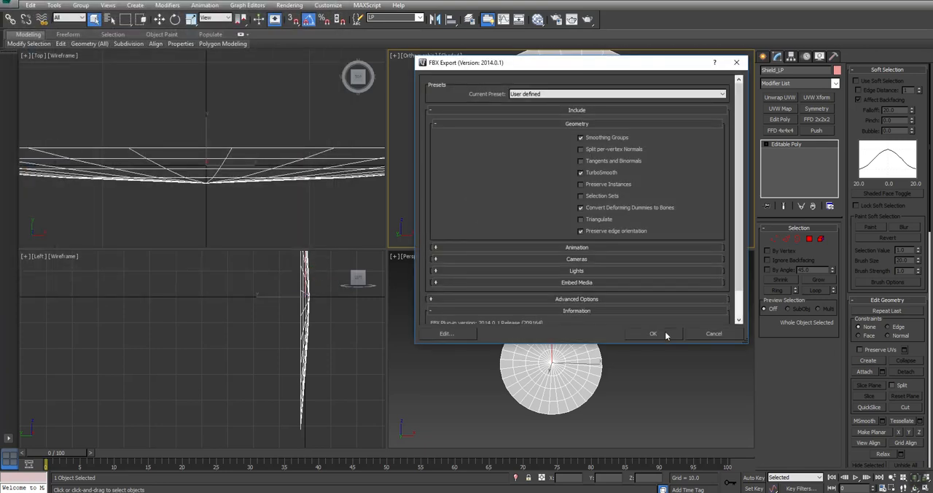
pyautogui.click(664, 330)
# Unhide all objects in the scene, clear the selection and select the high-poly shield group.
pyautogui.moveTo(708, 96); pyautogui.dragTo(540, 188)
pyautogui.rightClick(569, 156)
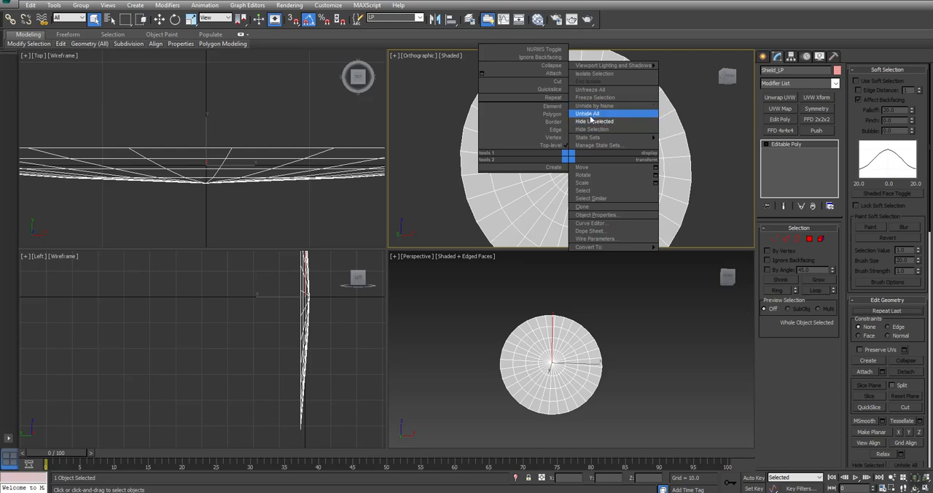
pyautogui.click(591, 113)
pyautogui.click(686, 78)
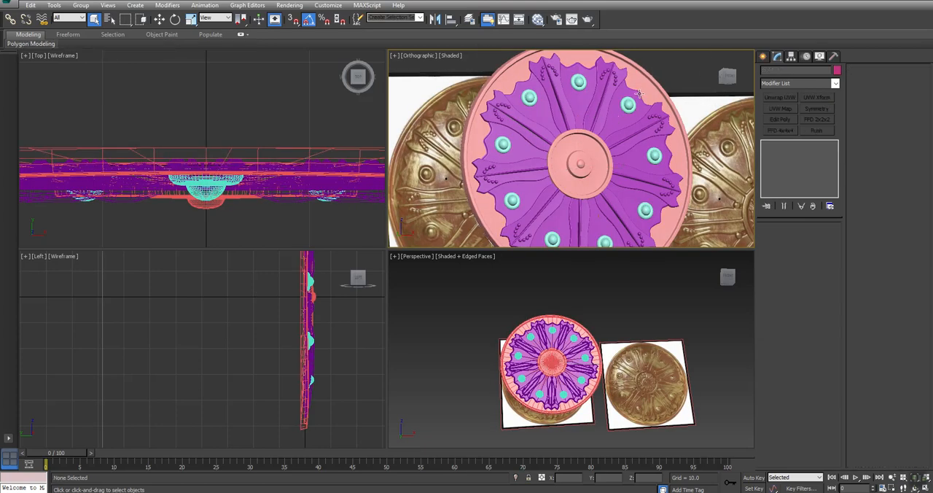
pyautogui.click(638, 93)
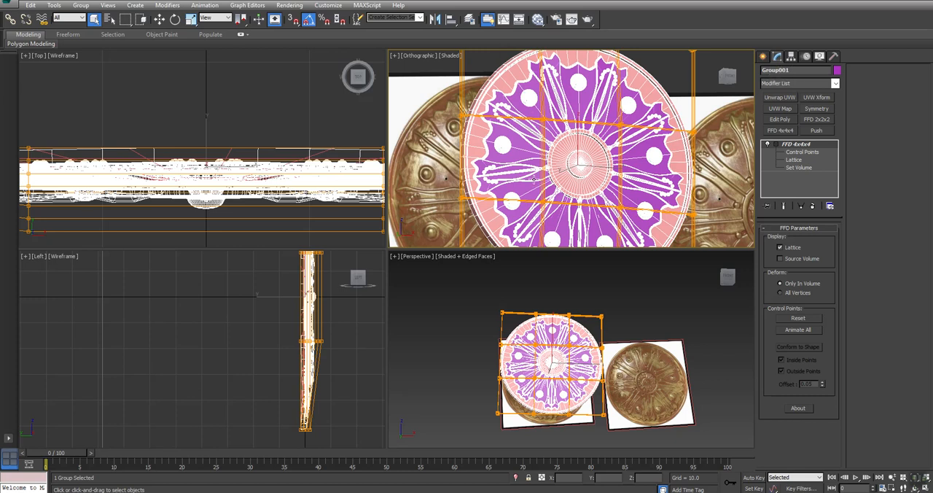
# Export only the selected shield group as an FBX named SHIELD_HP in the SHIELD folder, and deselect the group.
pyautogui.click(17, 6)
pyautogui.moveTo(60, 159)
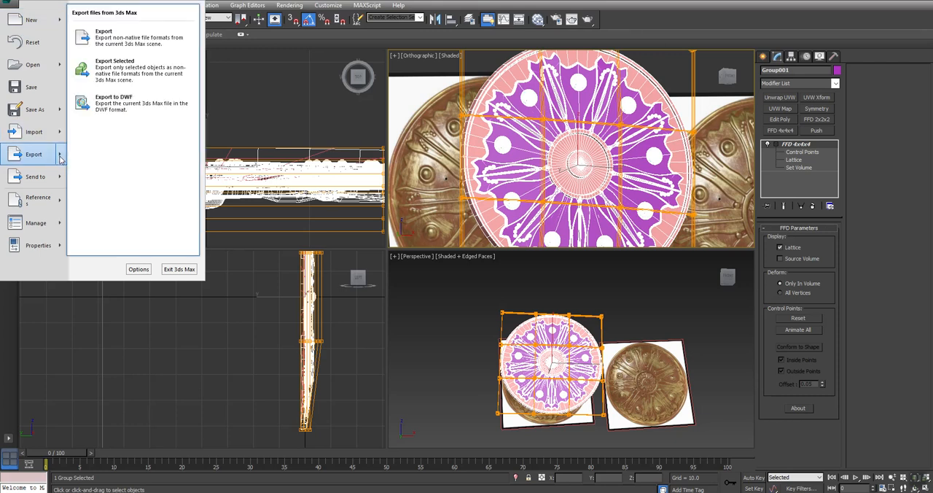
pyautogui.click(124, 69)
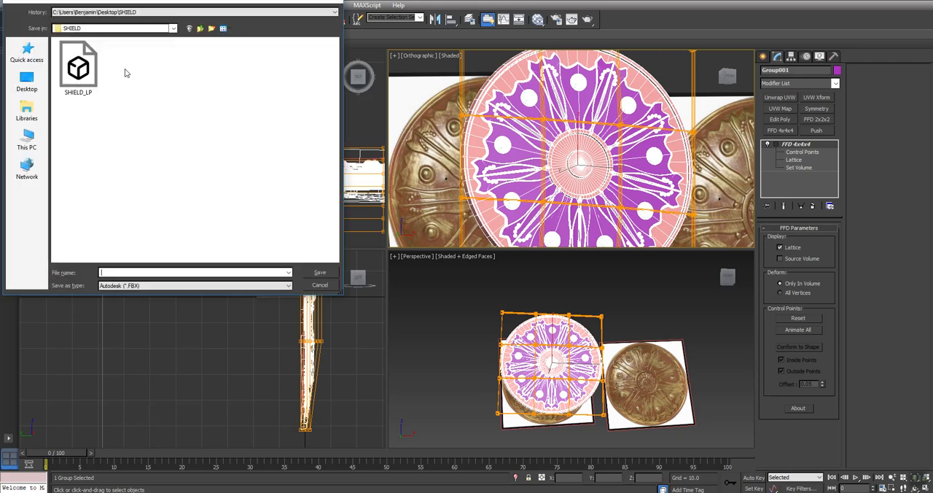
pyautogui.write('SHIELD_LP.FBX')
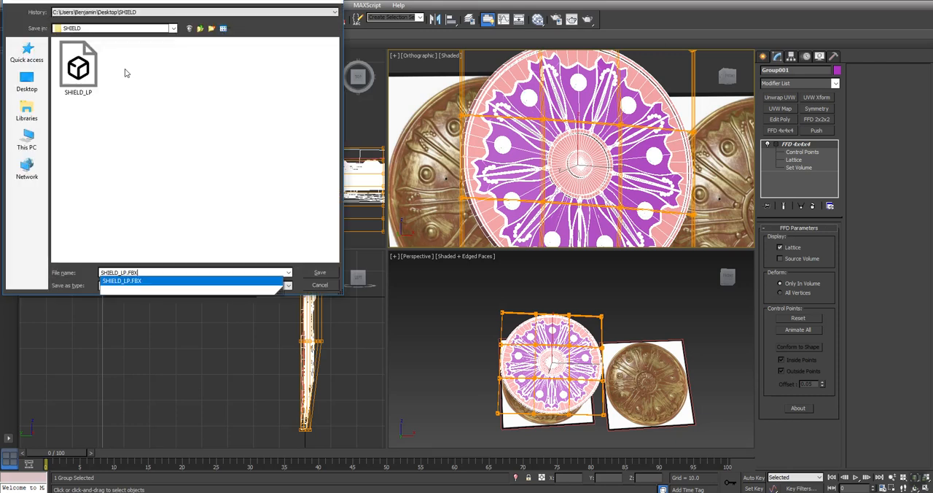
pyautogui.press('BackSpace')
pyautogui.press('BackSpace')
pyautogui.press('BackSpace')
pyautogui.press('BackSpace')
pyautogui.press('BackSpace')
pyautogui.press('BackSpace')
pyautogui.write('HP')
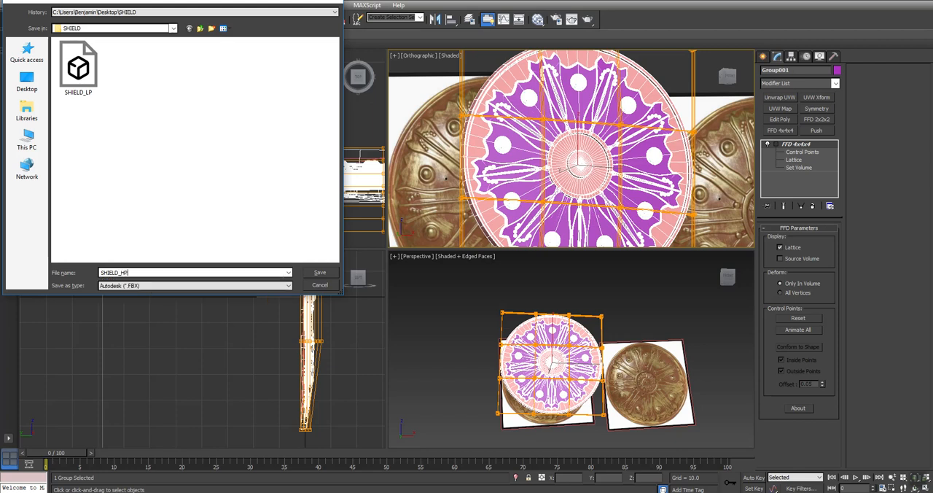
pyautogui.click(320, 274)
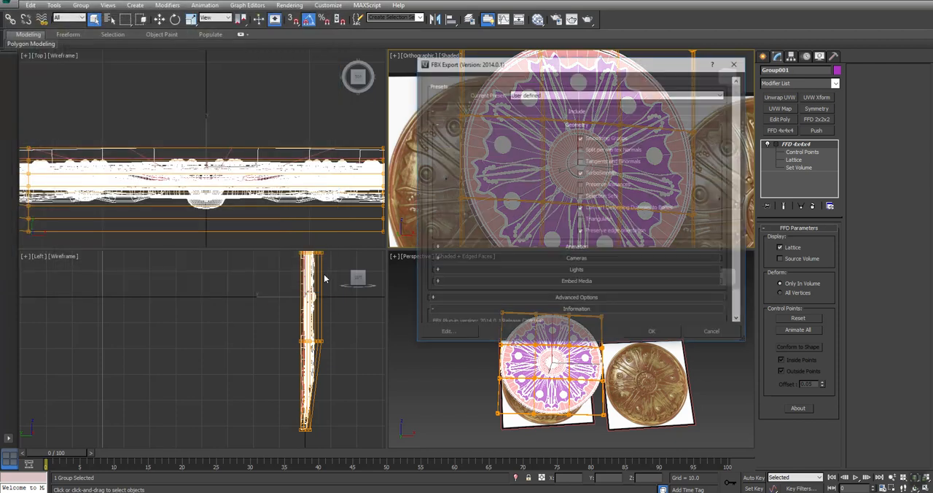
pyautogui.click(641, 333)
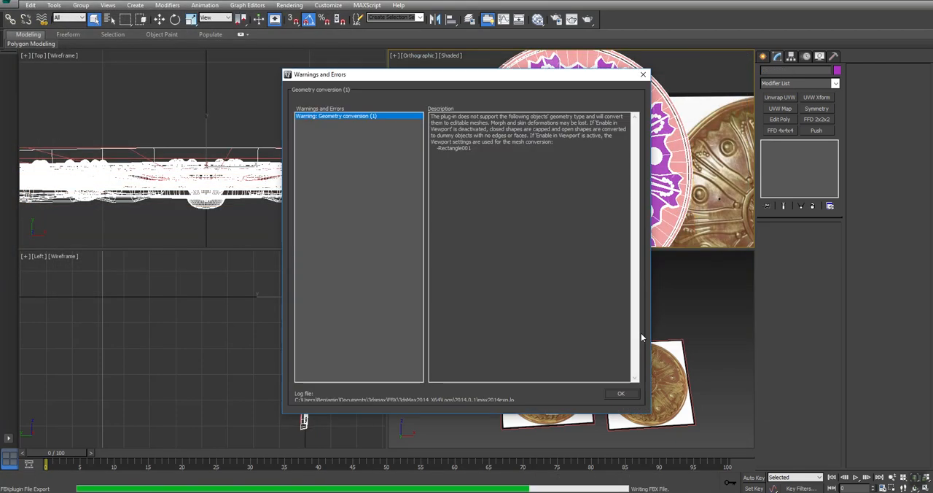
pyautogui.click(621, 394)
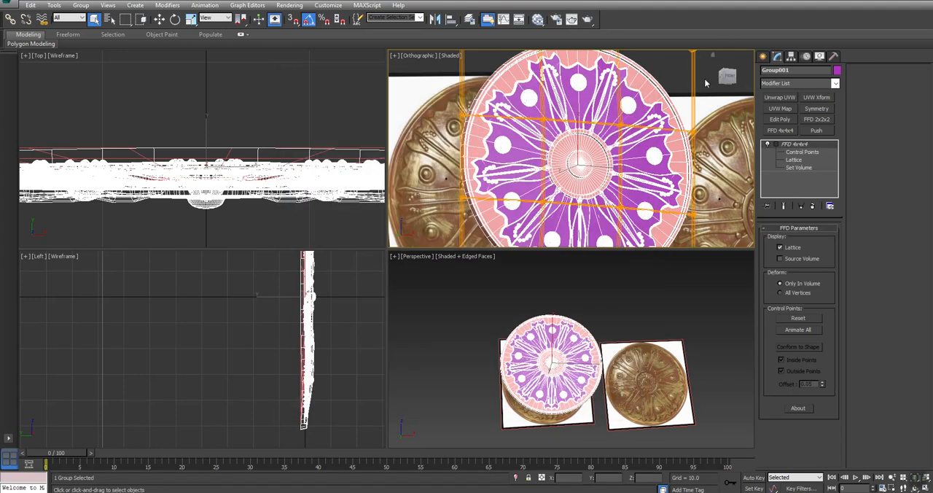
pyautogui.click(704, 78)
pyautogui.moveTo(701, 79); pyautogui.dragTo(690, 85, button='middle')
pyautogui.rightClick(675, 96)
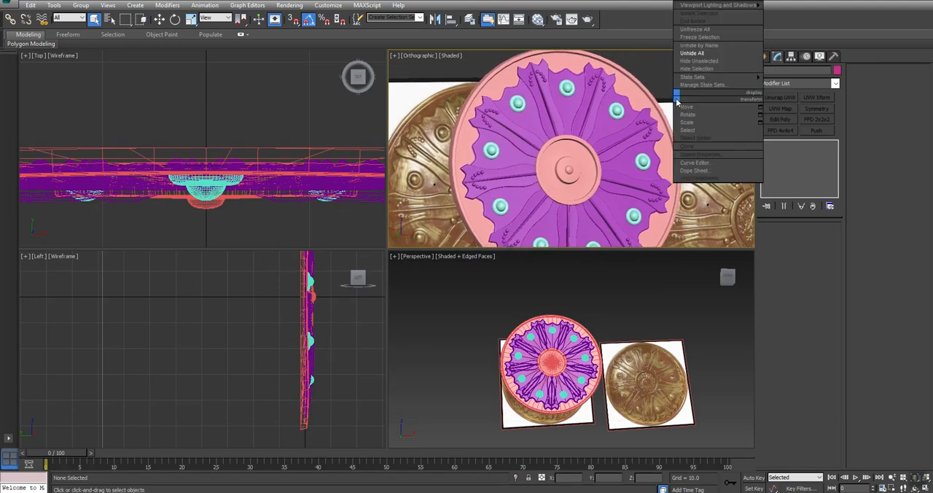
pyautogui.click(432, 66)
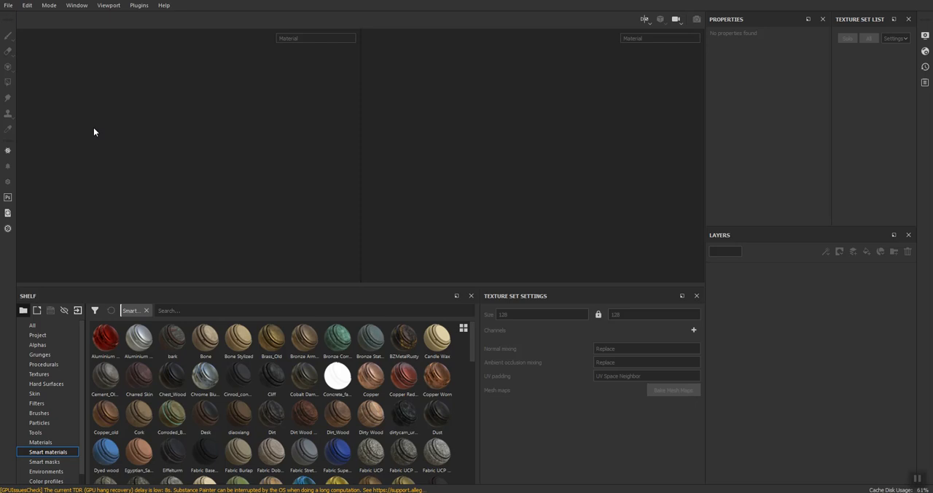
# In Substance Painter, create a new project from the SHIELD_LP mesh with the Unreal Engine 4 template, 2048 resolution and DirectX normals.
pyautogui.click(10, 6)
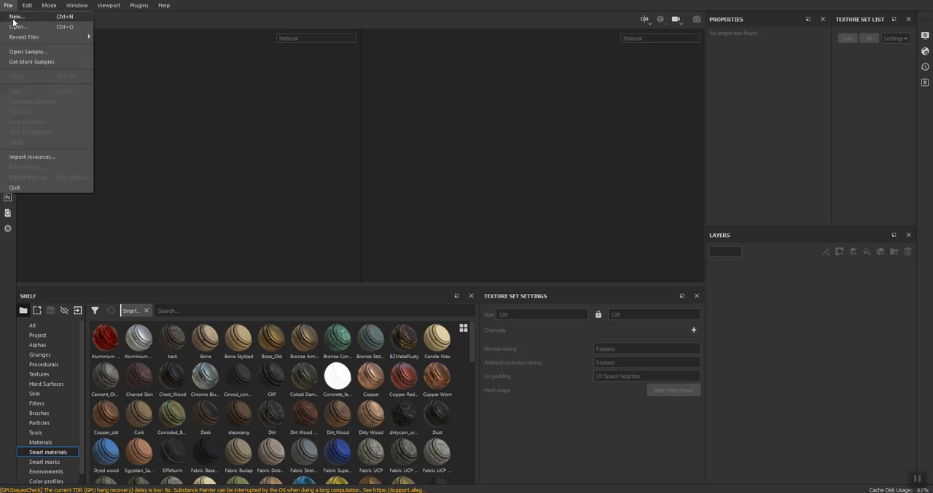
pyautogui.click(15, 17)
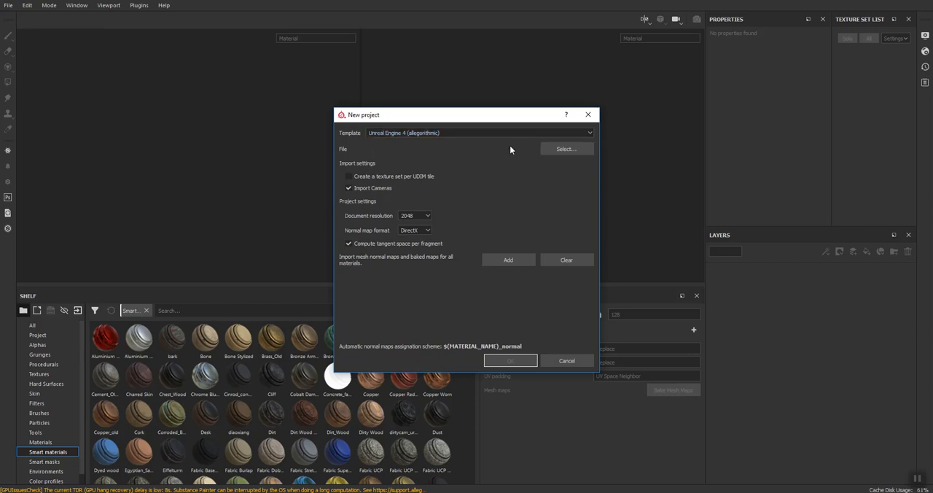
pyautogui.click(549, 148)
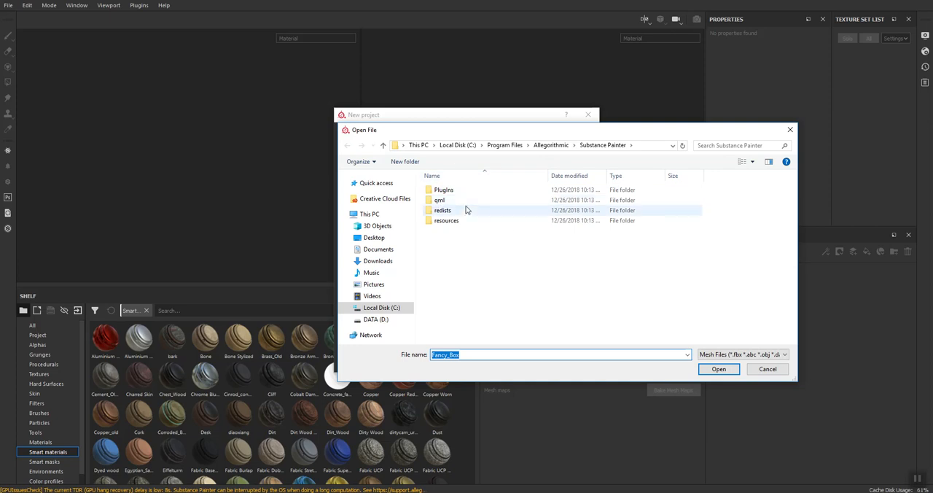
pyautogui.write('C:\\Users\\Benjamin\\Desktop\\SHIELD')
pyautogui.press('Return')
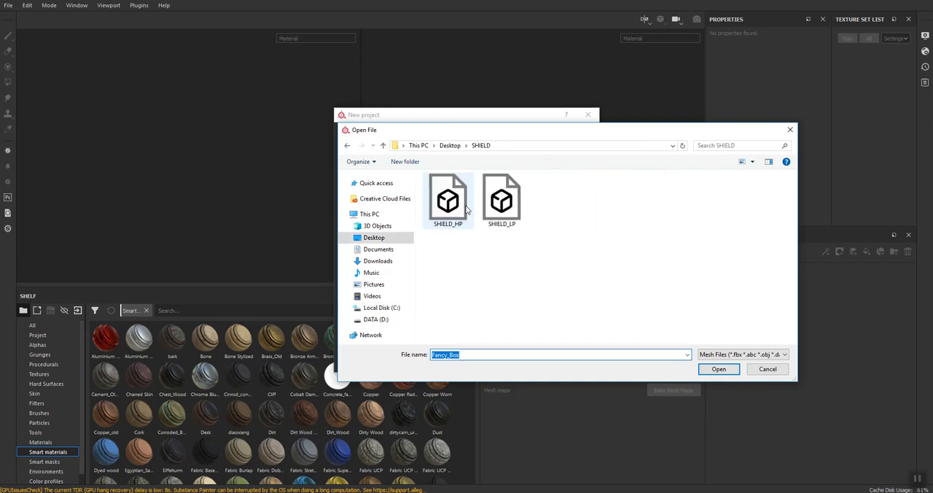
pyautogui.click(502, 200)
pyautogui.click(719, 369)
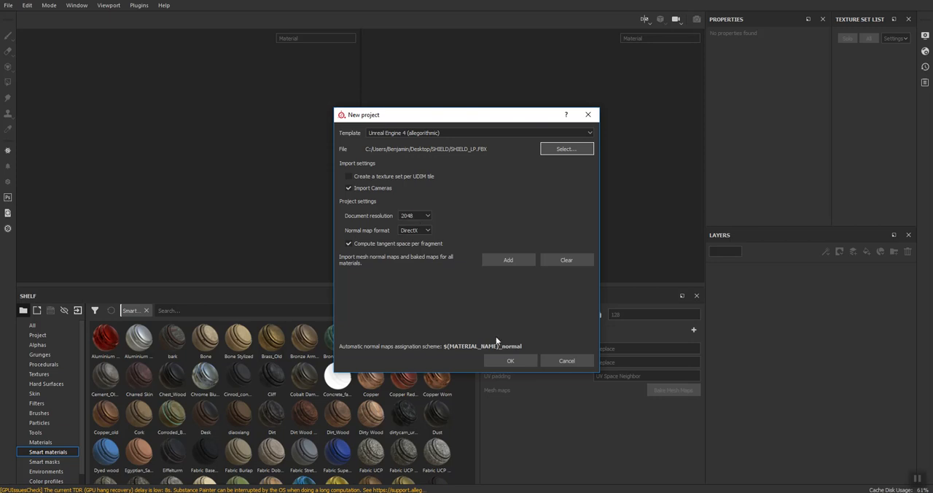
pyautogui.click(514, 362)
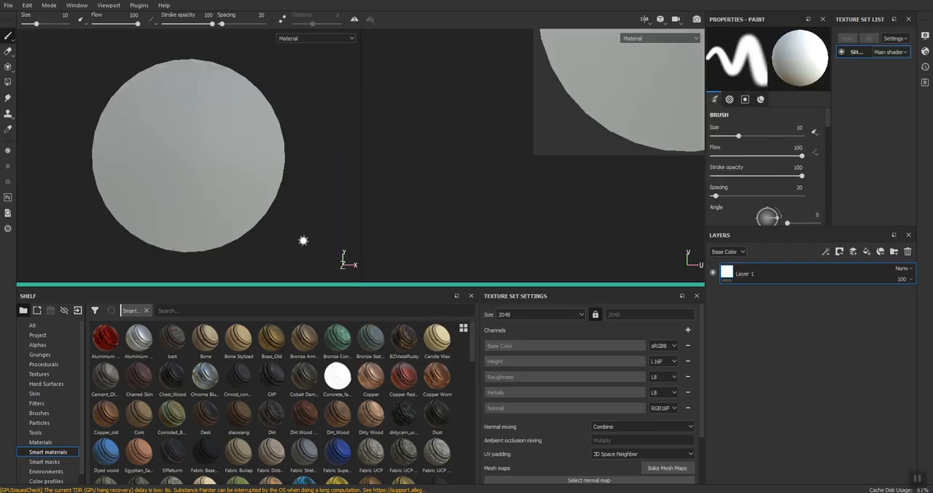
# Open the mesh map baking settings and load SHIELD_HP as the high definition mesh.
pyautogui.moveTo(183, 167)
pyautogui.keyDown('alt'); pyautogui.mouseDown()
pyautogui.moveTo(297, 150)
pyautogui.moveTo(259, 155)
pyautogui.mouseUp(); pyautogui.keyUp('alt')
pyautogui.keyDown('alt'); pyautogui.moveTo(589, 97); pyautogui.dragTo(443, 210, button='middle'); pyautogui.keyUp('alt')
pyautogui.scroll(-4, 466, 189)
pyautogui.keyDown('alt'); pyautogui.moveTo(575, 119); pyautogui.dragTo(579, 118, button='middle'); pyautogui.keyUp('alt')
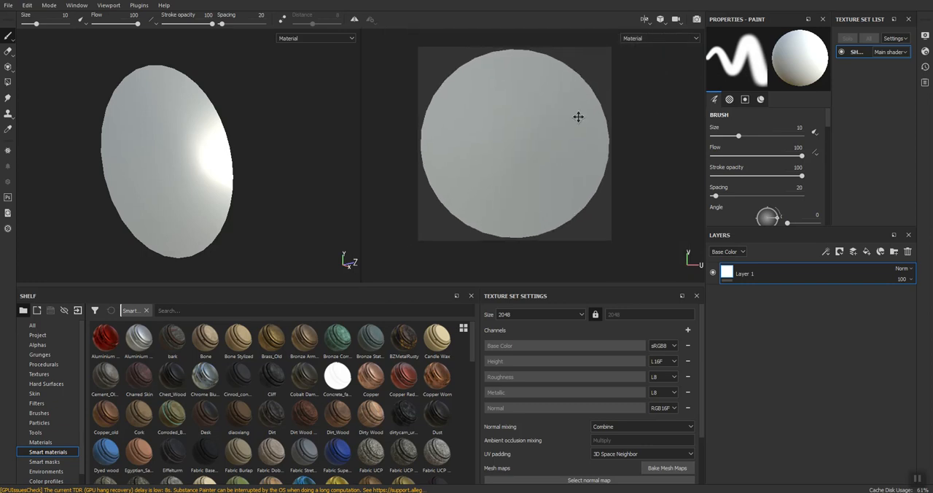
pyautogui.click(665, 468)
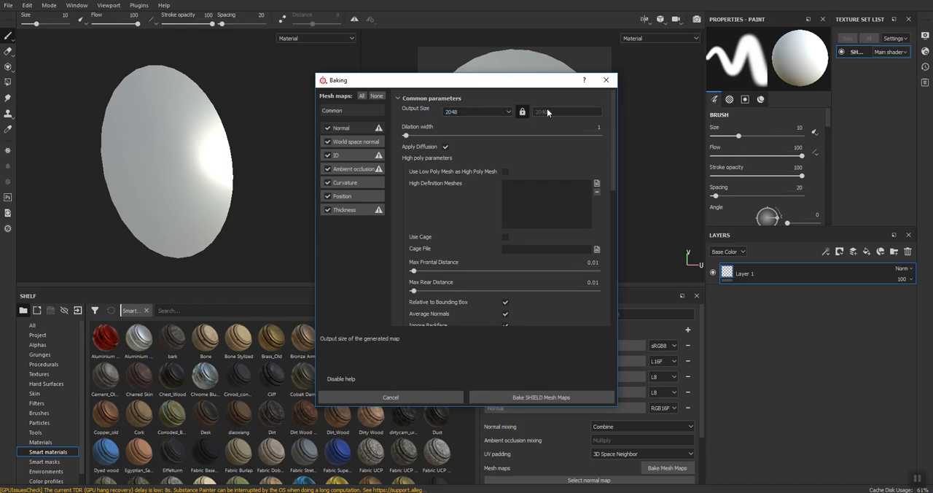
pyautogui.click(596, 183)
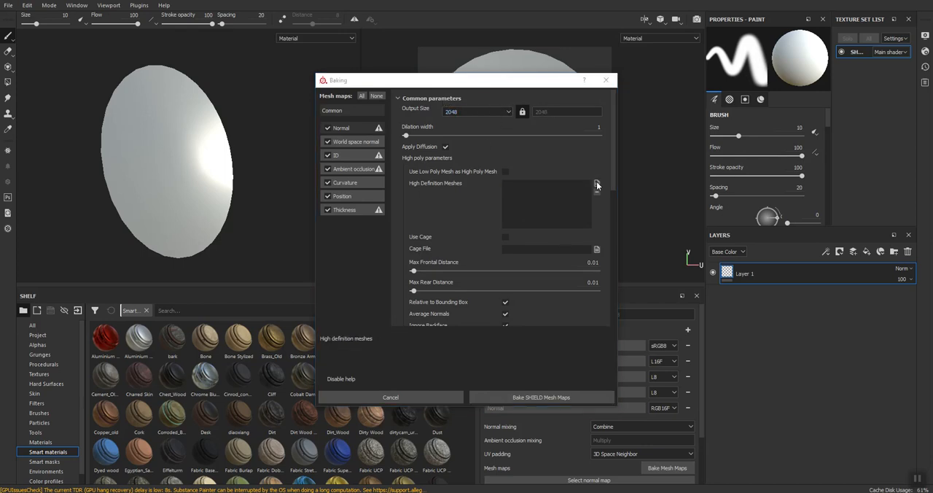
pyautogui.click(430, 167)
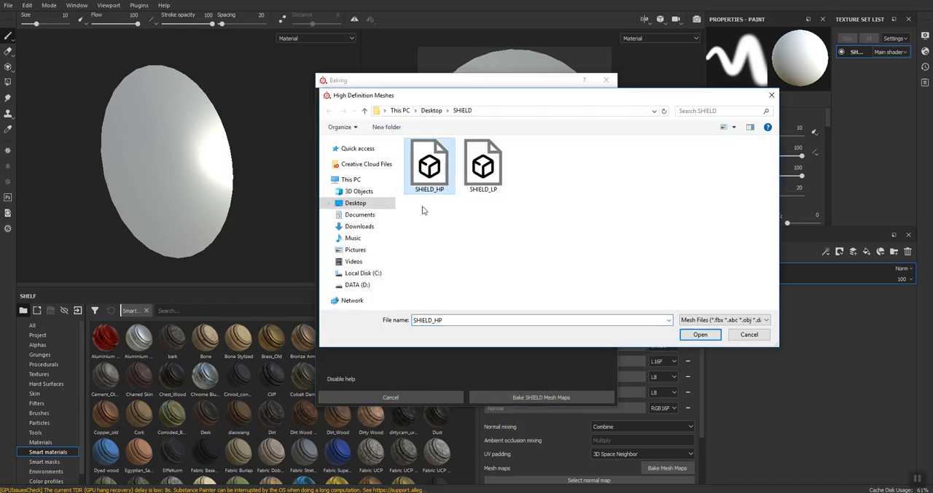
pyautogui.click(698, 332)
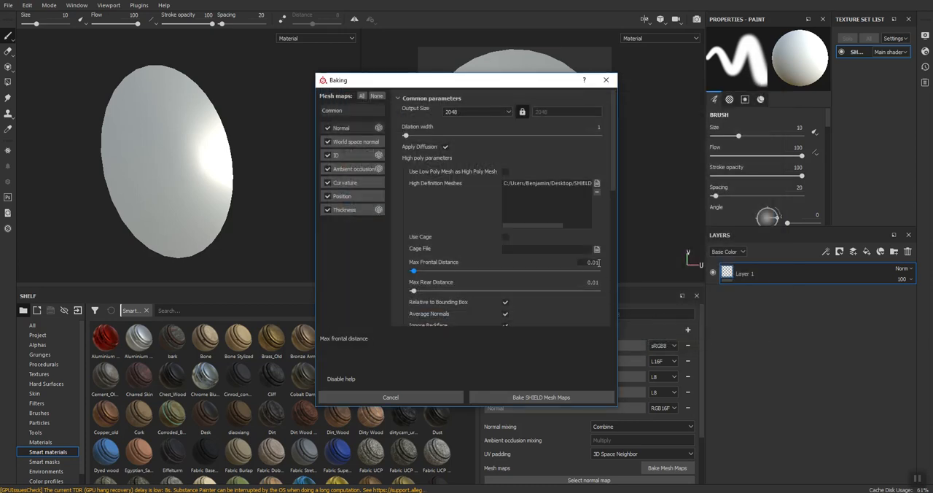
# Set the max frontal and max rear distances to 0.1 and bake the shield's mesh maps.
pyautogui.write('0.1')
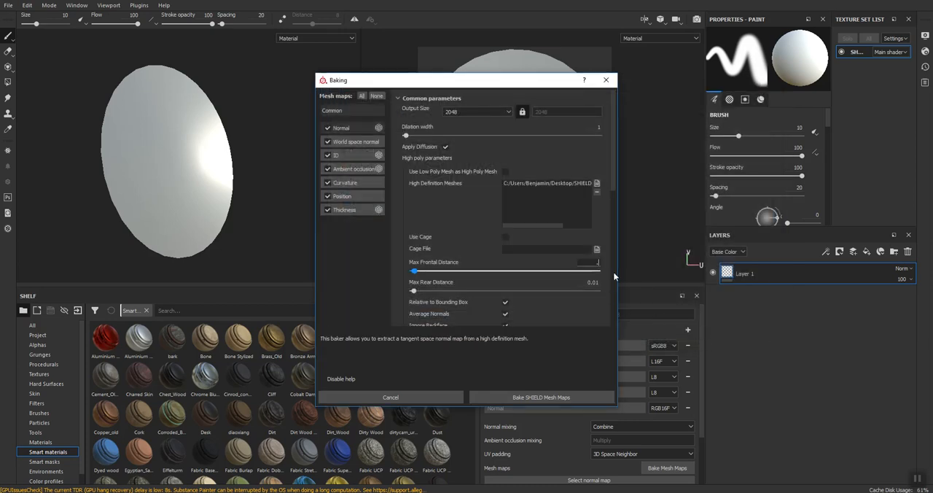
pyautogui.press('Tab')
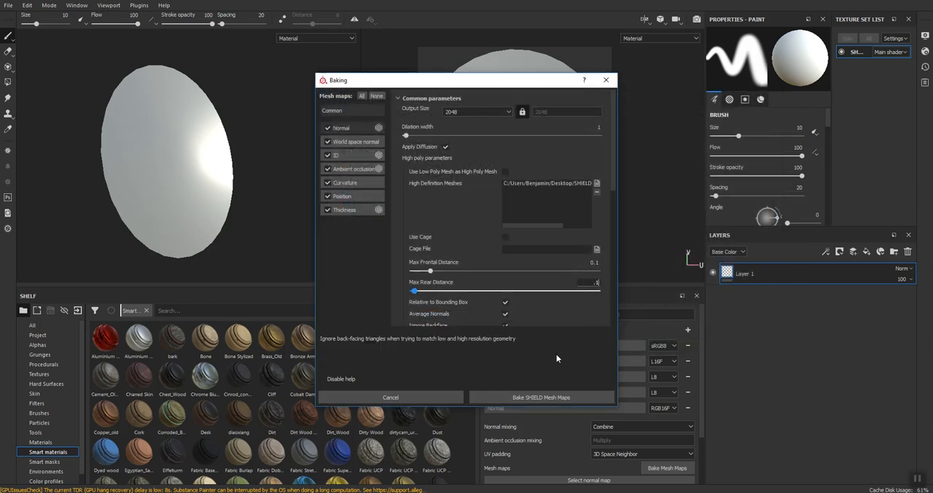
pyautogui.click(530, 397)
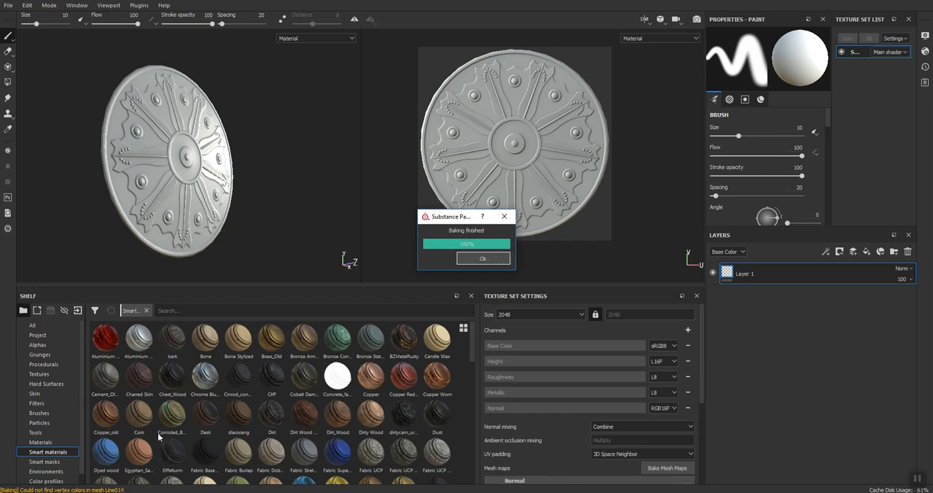
# Delete Layer 1, add a folder to the layer stack and place the Brass_Old smart material inside it.
pyautogui.click(908, 252)
pyautogui.click(894, 252)
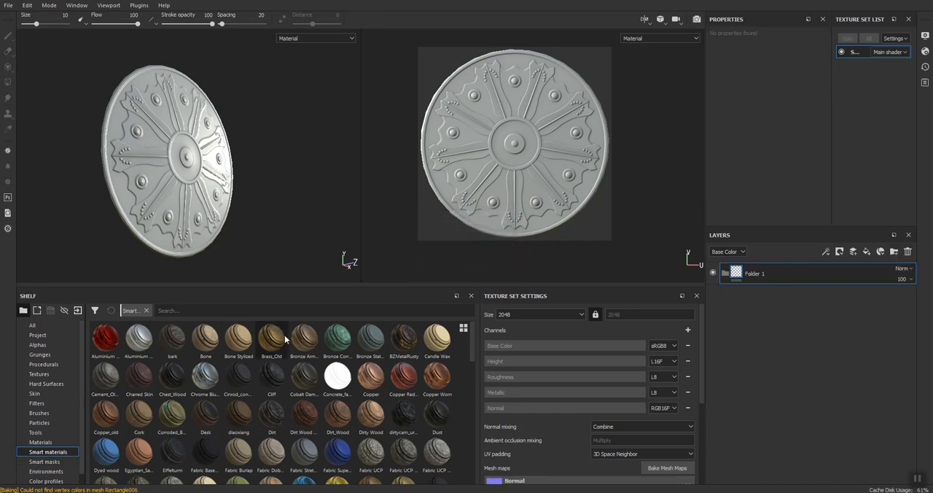
pyautogui.moveTo(278, 340); pyautogui.dragTo(808, 273)
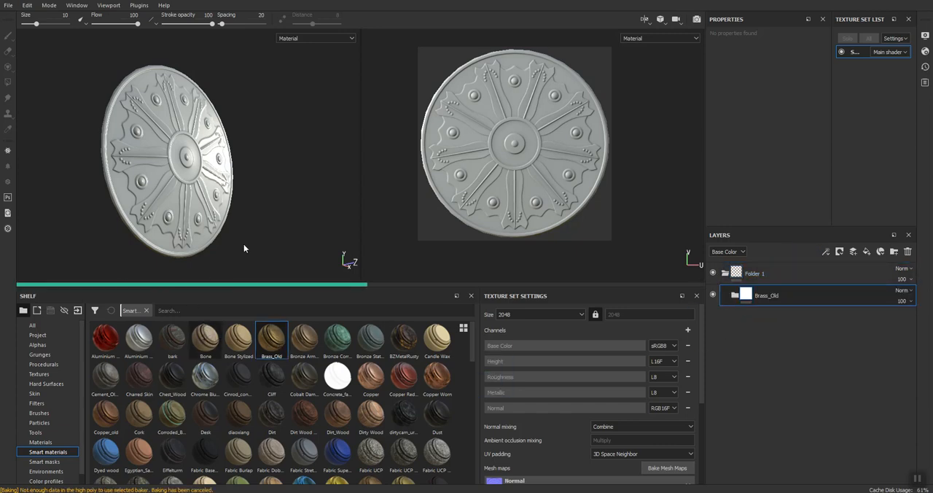
pyautogui.keyDown('alt'); pyautogui.moveTo(292, 198); pyautogui.dragTo(306, 146); pyautogui.keyUp('alt')
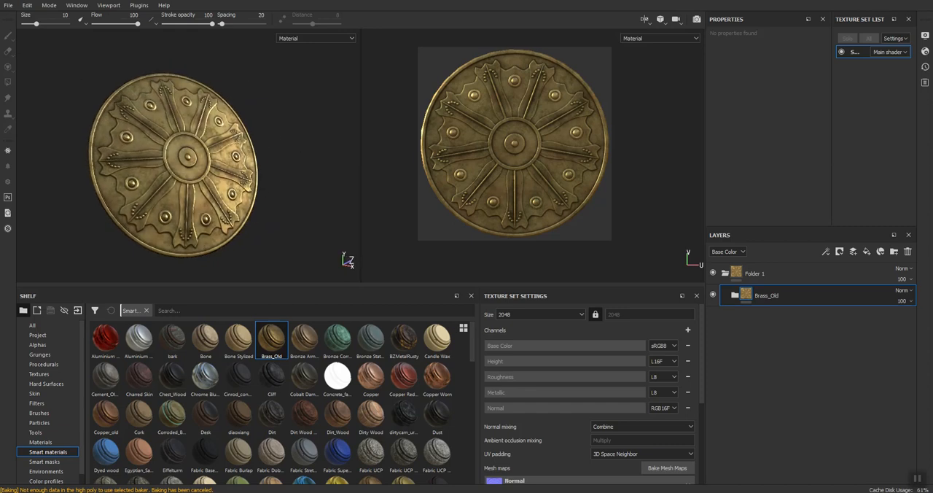
# Save the Substance Painter project as an .spp file in the SHIELD folder on the desktop.
pyautogui.click(9, 5)
pyautogui.click(20, 91)
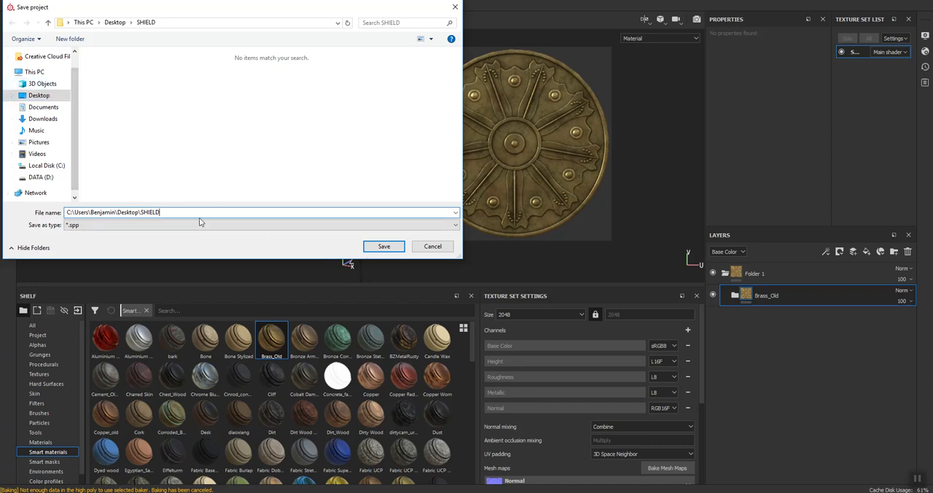
pyautogui.click(388, 247)
pyautogui.hotkey('ctrl', 'c')
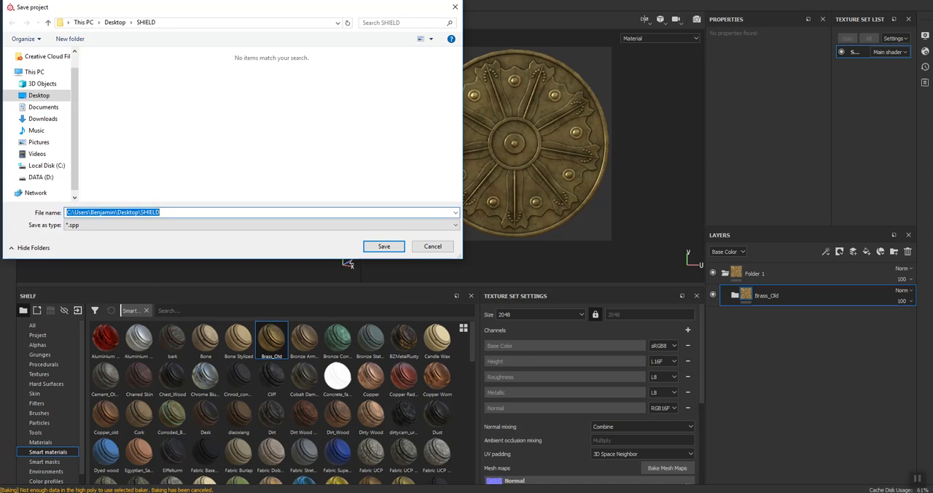
pyautogui.click(140, 210)
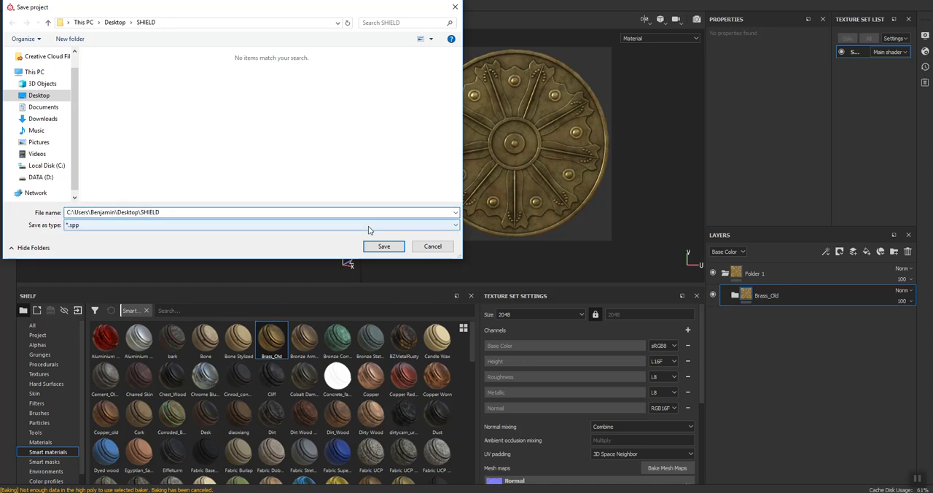
pyautogui.hotkey('shift', 'Home')
pyautogui.press('BackSpace')
pyautogui.press('Tab')
pyautogui.press('Return')
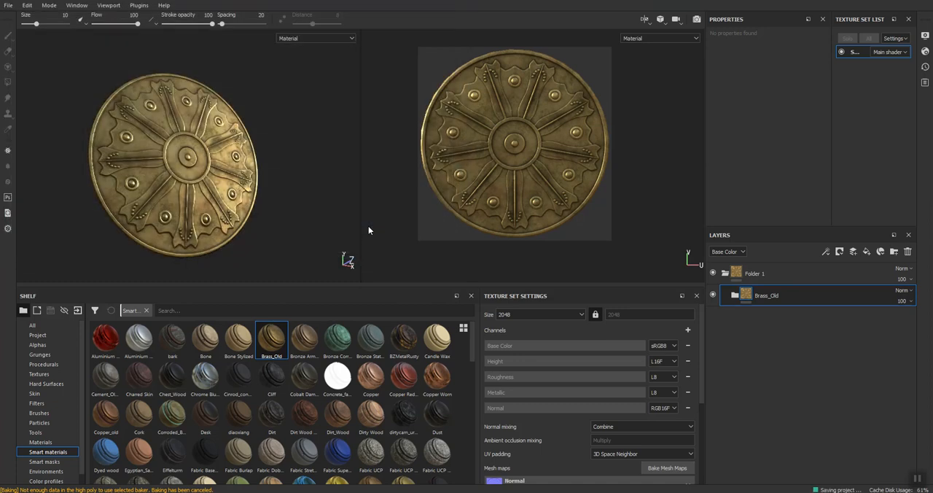
# Export the SHIELD textures as 8-bit PNG with the Unreal Engine 4 (Packed) config to the desktop SHIELD folder.
pyautogui.click(8, 5)
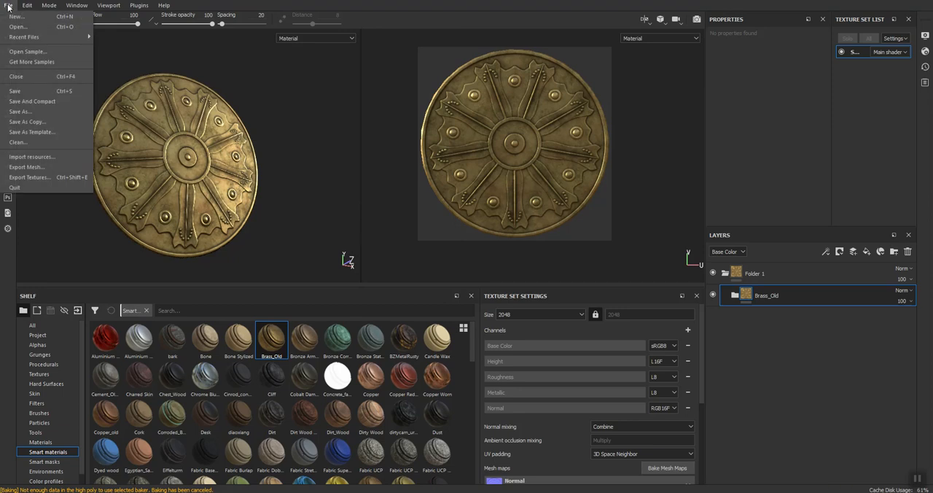
pyautogui.click(27, 177)
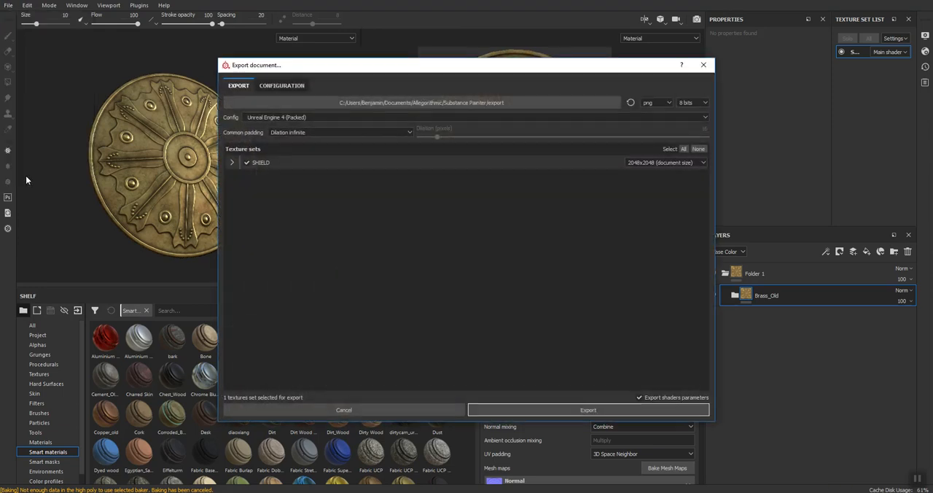
pyautogui.click(506, 102)
pyautogui.hotkey('ctrl', 'v')
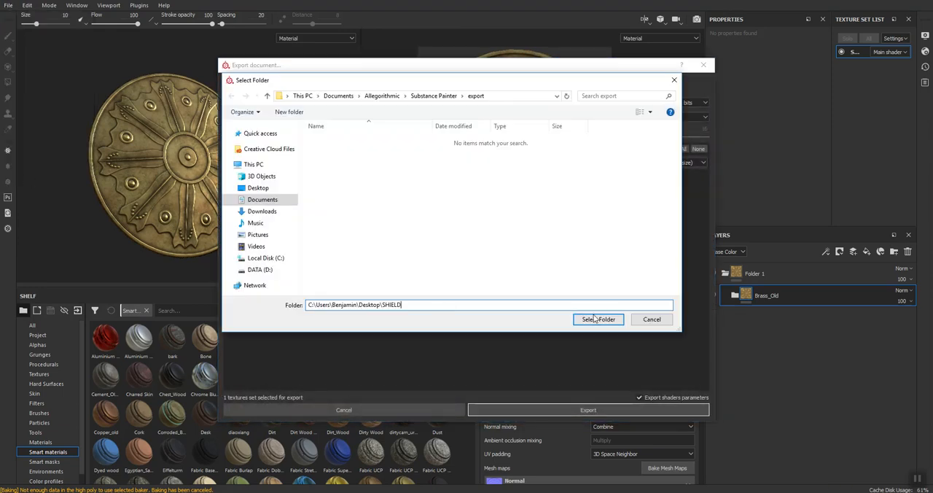
pyautogui.click(593, 320)
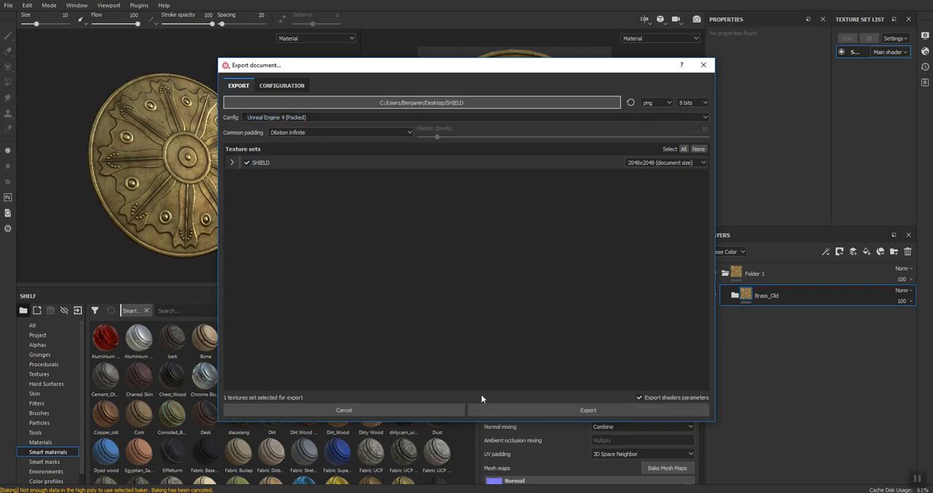
pyautogui.click(573, 410)
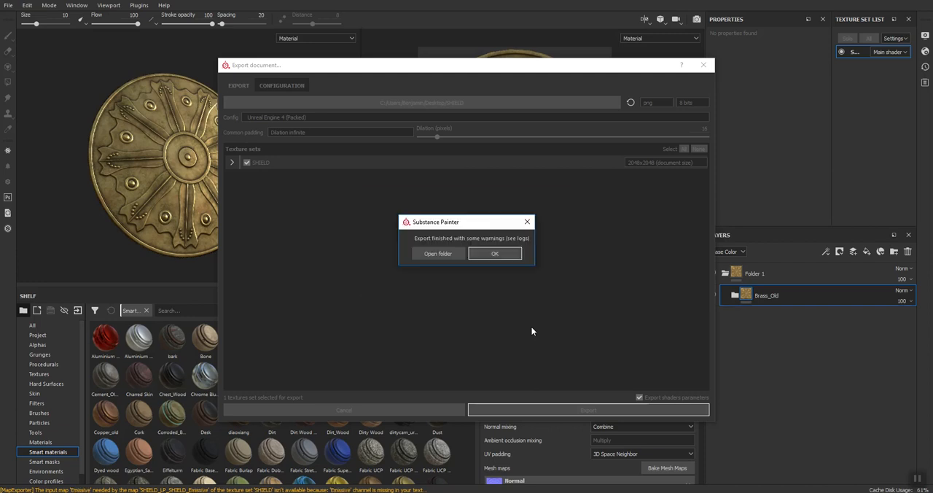
pyautogui.click(485, 254)
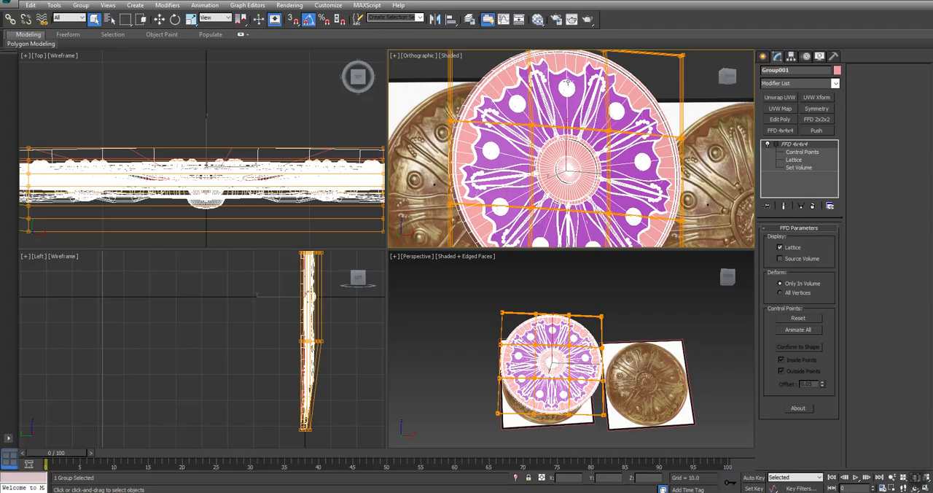
# Switch to 3ds Max, hide everything except the high-poly shield group and open the group for editing its parts.
pyautogui.scroll(-2, 567, 83)
pyautogui.moveTo(567, 83); pyautogui.dragTo(555, 82, button='middle')
pyautogui.rightClick(555, 85)
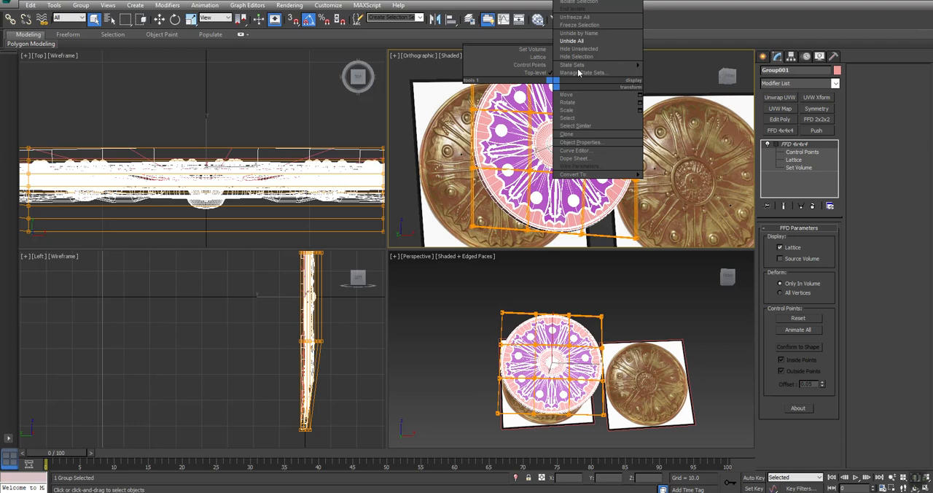
pyautogui.click(579, 41)
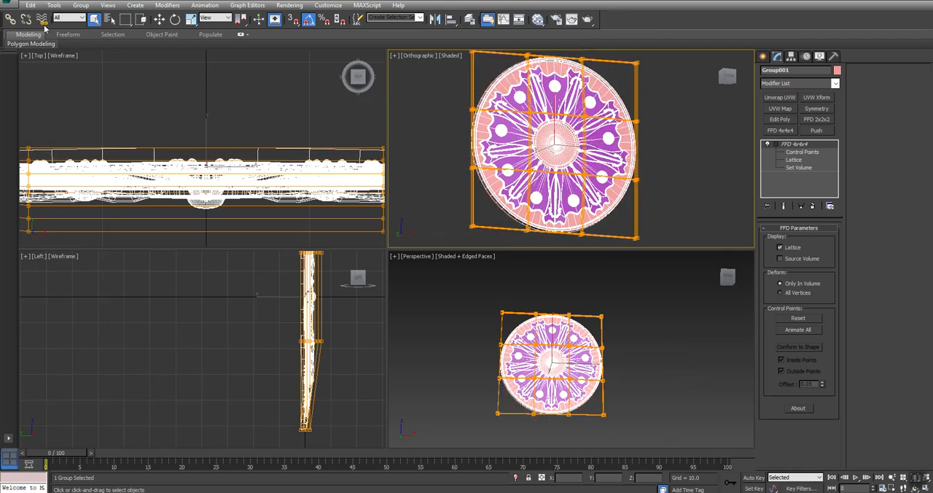
pyautogui.click(80, 5)
pyautogui.click(90, 43)
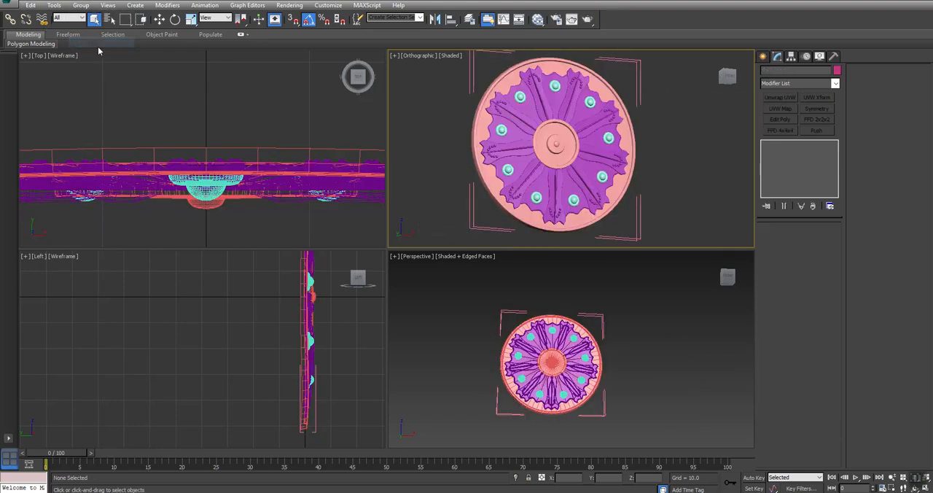
# Create a new Standard material in the Slate Material Editor and make its diffuse colour red with saturation 255.
pyautogui.press('m')
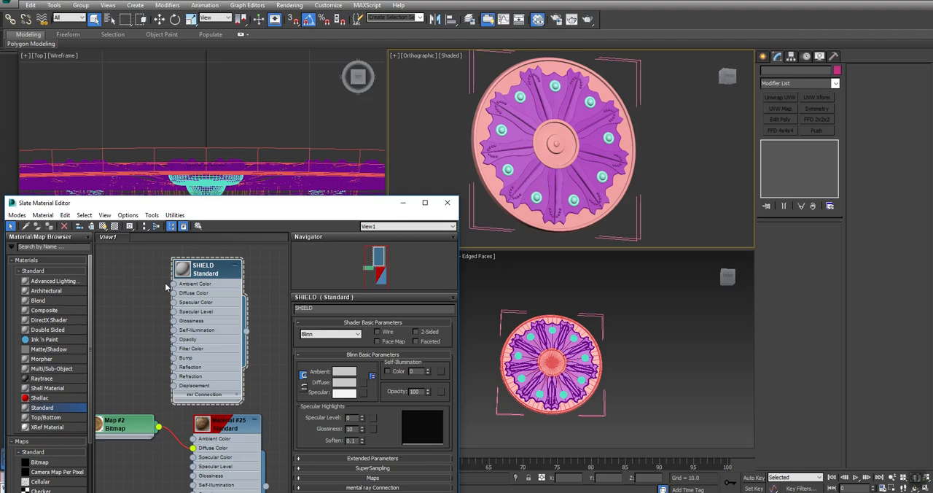
pyautogui.moveTo(166, 285); pyautogui.dragTo(196, 431, button='middle')
pyautogui.moveTo(135, 348); pyautogui.dragTo(196, 422, button='middle')
pyautogui.moveTo(41, 410); pyautogui.dragTo(162, 288)
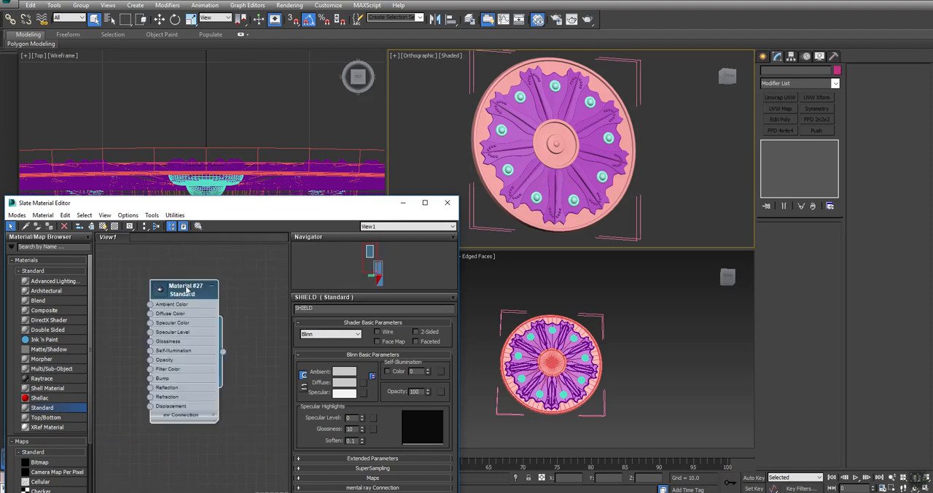
pyautogui.click(212, 289)
pyautogui.doubleClick(191, 287)
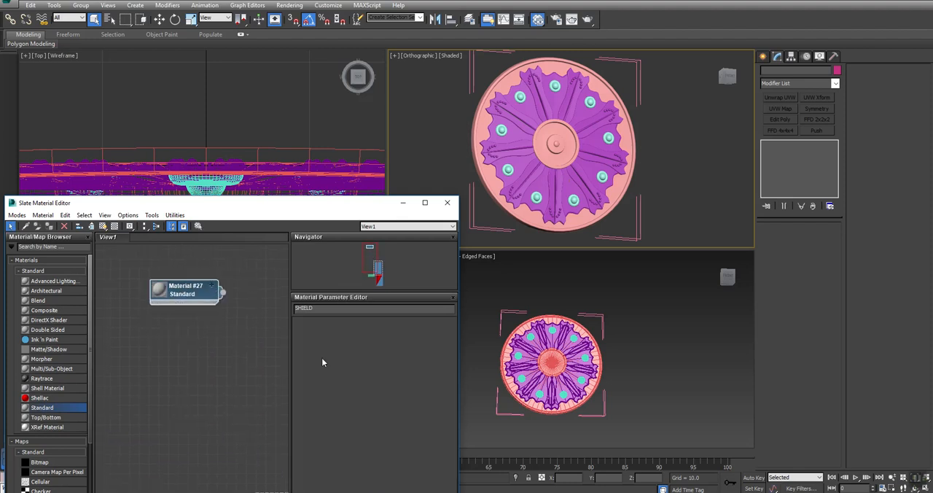
pyautogui.click(341, 384)
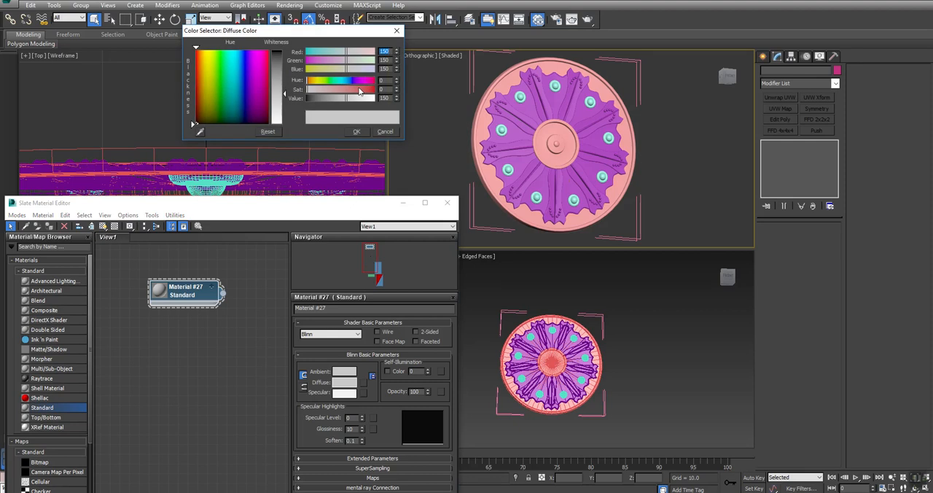
pyautogui.moveTo(341, 91); pyautogui.dragTo(399, 93)
pyautogui.click(356, 131)
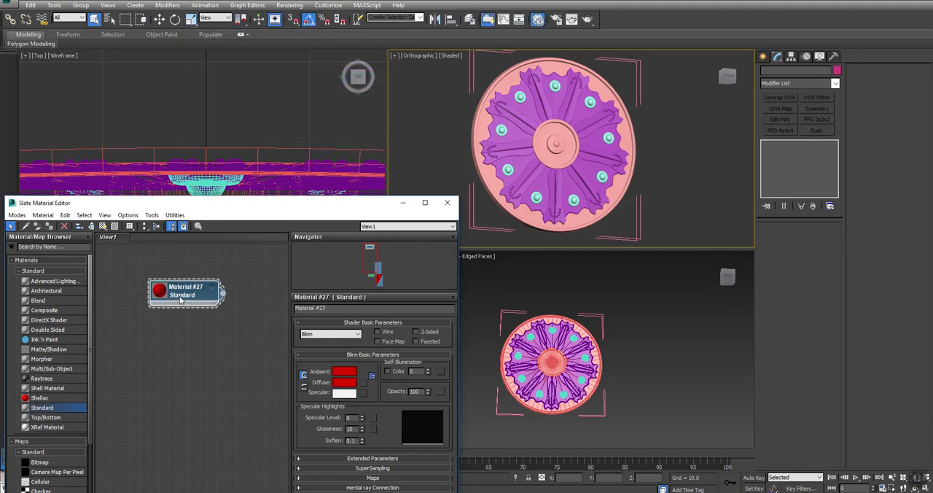
# Duplicate the red material and change the copy's diffuse colour to green with hue 88.
pyautogui.keyDown('shift'); pyautogui.moveTo(182, 294); pyautogui.dragTo(183, 336); pyautogui.keyUp('shift')
pyautogui.doubleClick(184, 336)
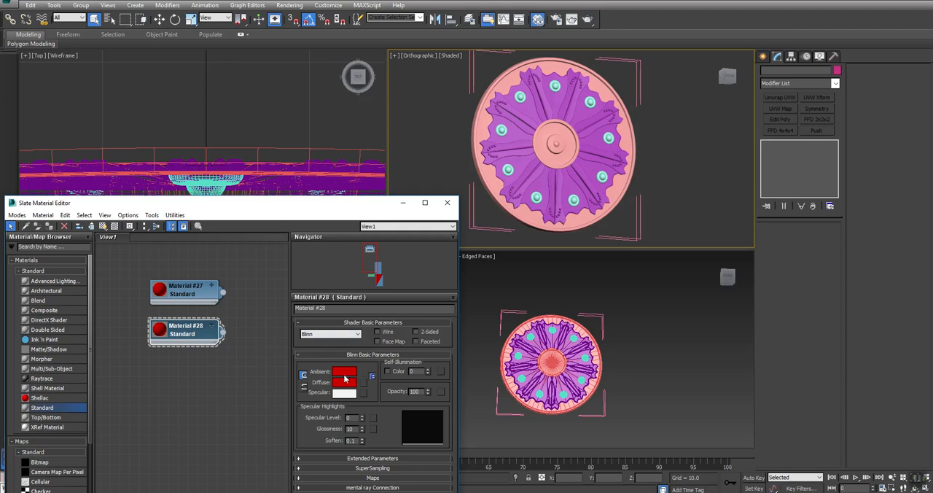
pyautogui.click(345, 378)
pyautogui.click(329, 85)
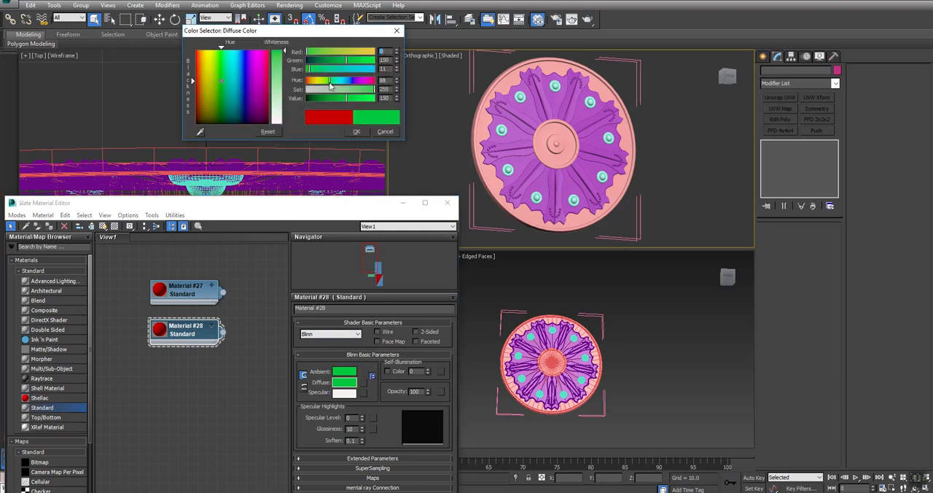
pyautogui.click(356, 131)
# Select all parts of the high-poly shield and assign the green material to them.
pyautogui.moveTo(660, 65); pyautogui.dragTo(274, 203)
pyautogui.rightClick(192, 329)
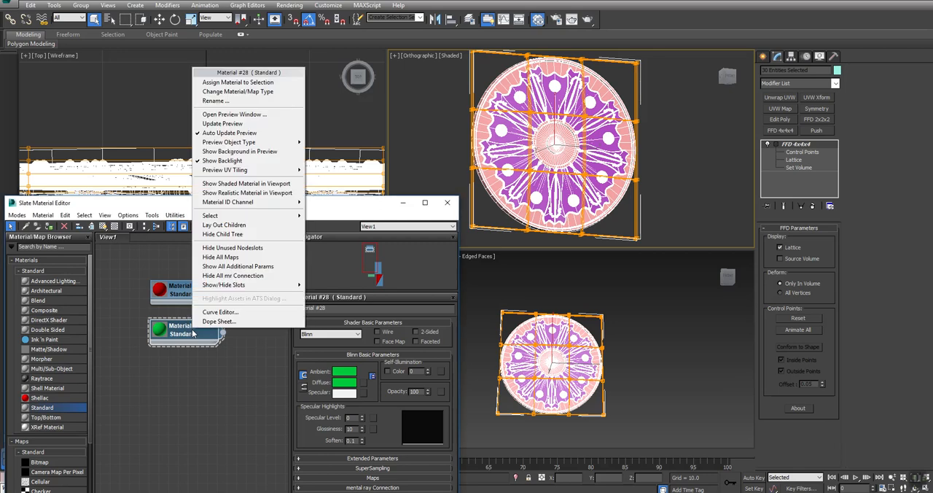
pyautogui.click(228, 83)
pyautogui.click(690, 116)
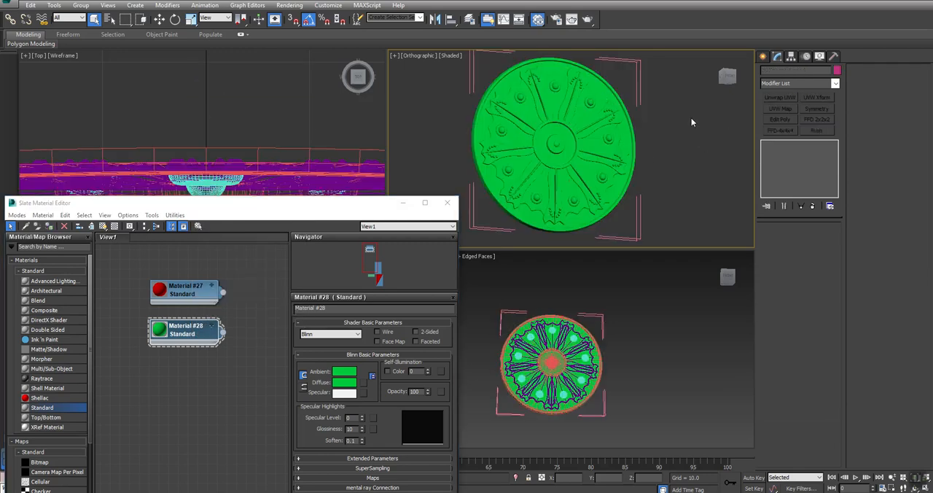
# Assign the red material to the shield's base disc, the part with the outer rim and centre boss.
pyautogui.click(611, 91)
pyautogui.rightClick(184, 295)
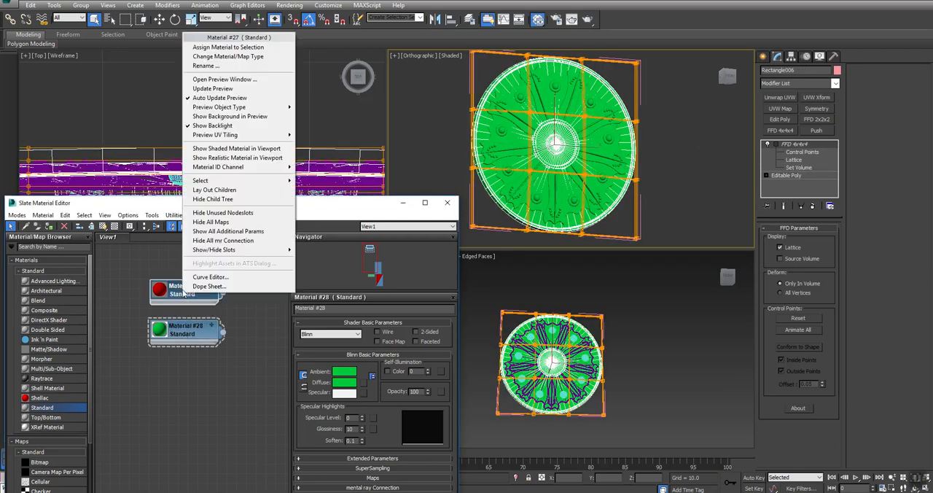
pyautogui.click(219, 48)
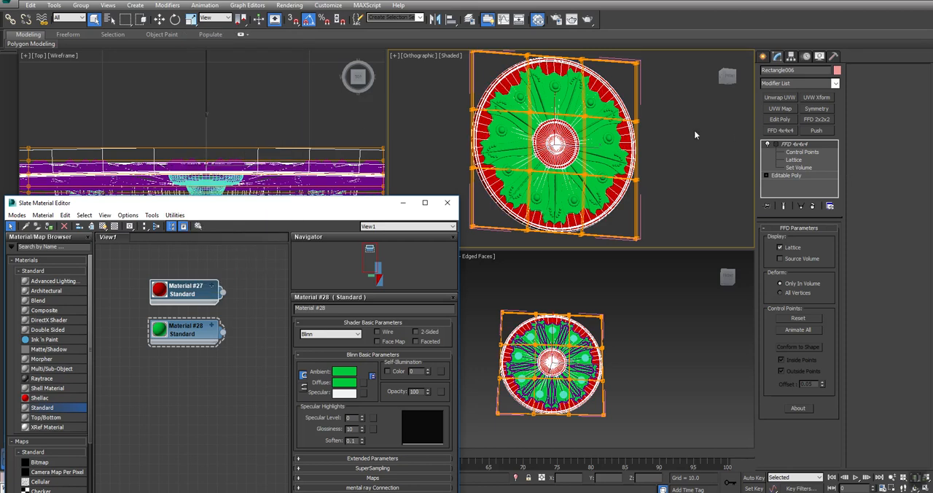
pyautogui.click(715, 130)
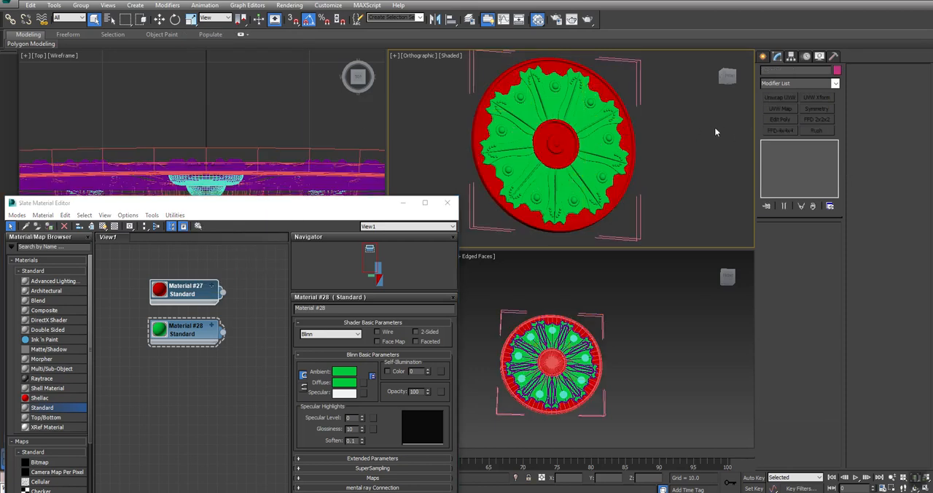
# Select the shield's base disc and close the opened shield group.
pyautogui.click(612, 90)
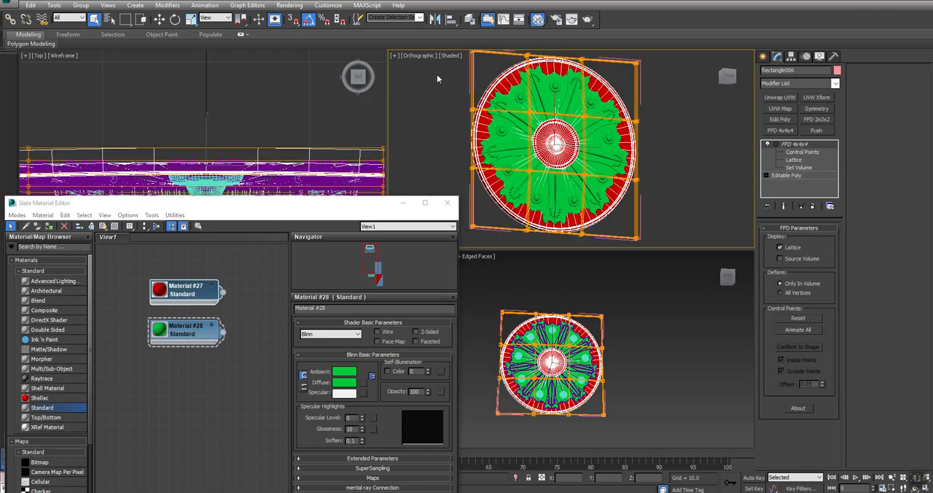
pyautogui.rightClick(572, 85)
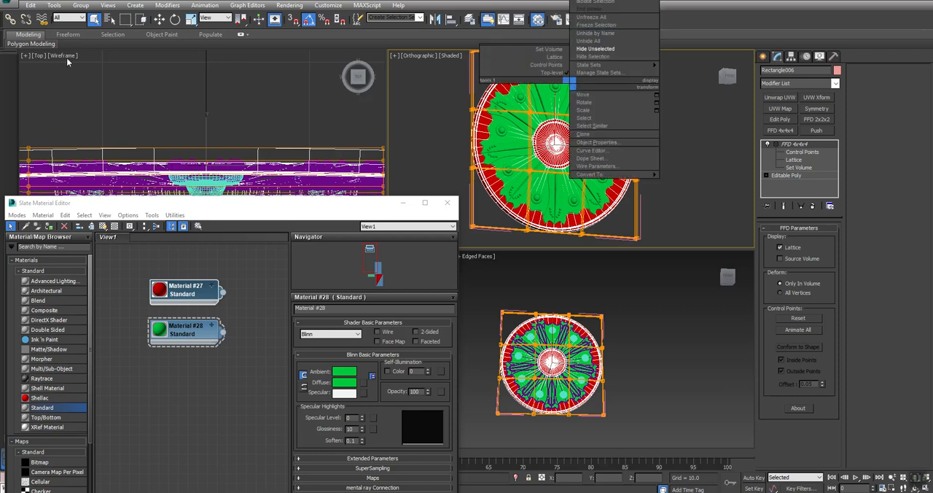
pyautogui.click(80, 5)
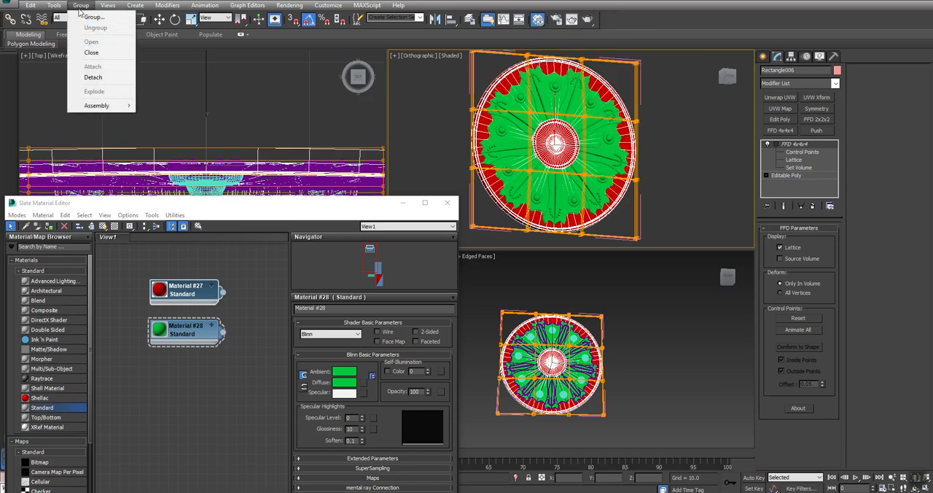
pyautogui.click(91, 52)
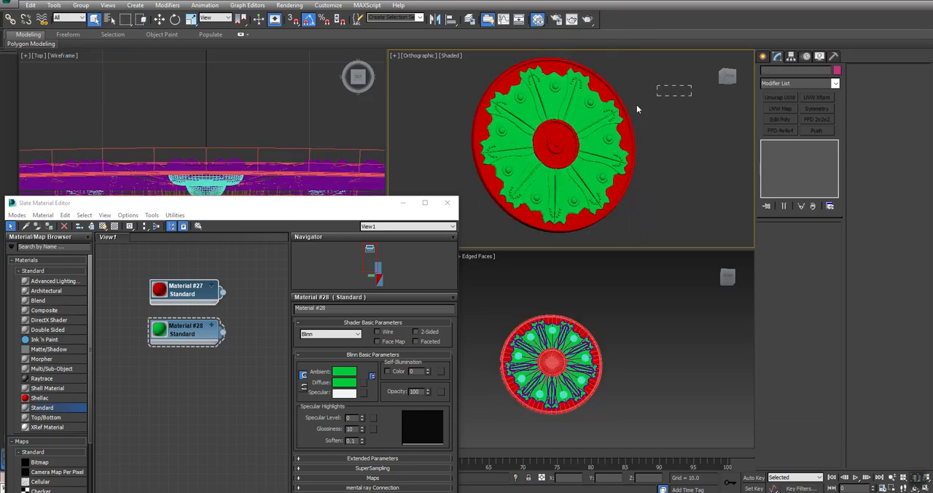
# Export the shield group with its colour materials as FBX, overwriting the existing SHIELD_HP file.
pyautogui.click(10, 5)
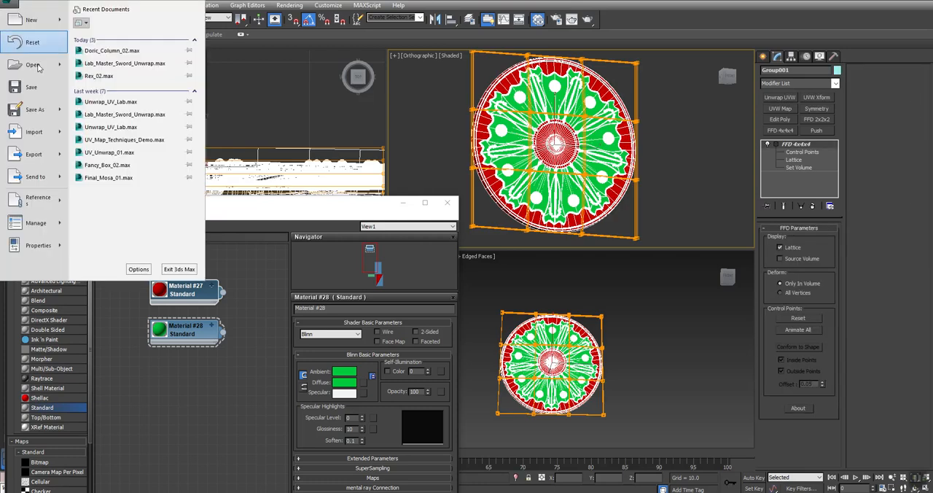
pyautogui.moveTo(60, 159)
pyautogui.click(120, 70)
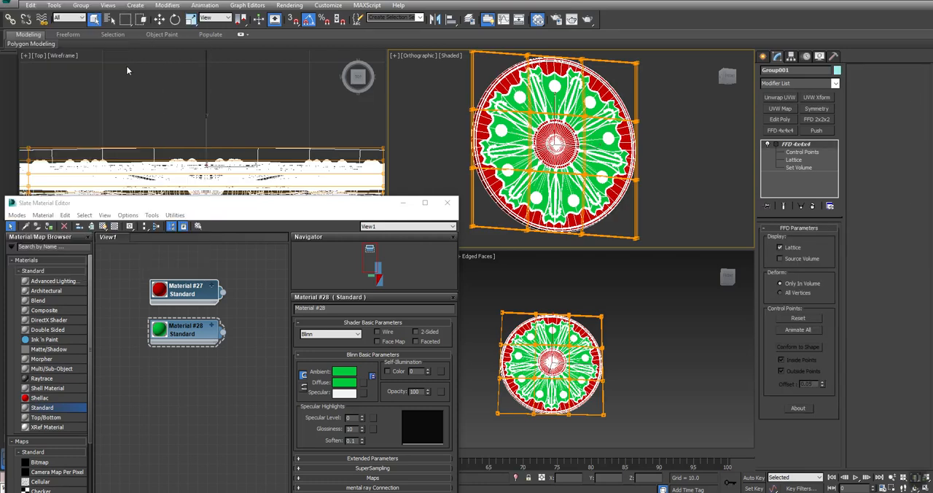
pyautogui.click(78, 67)
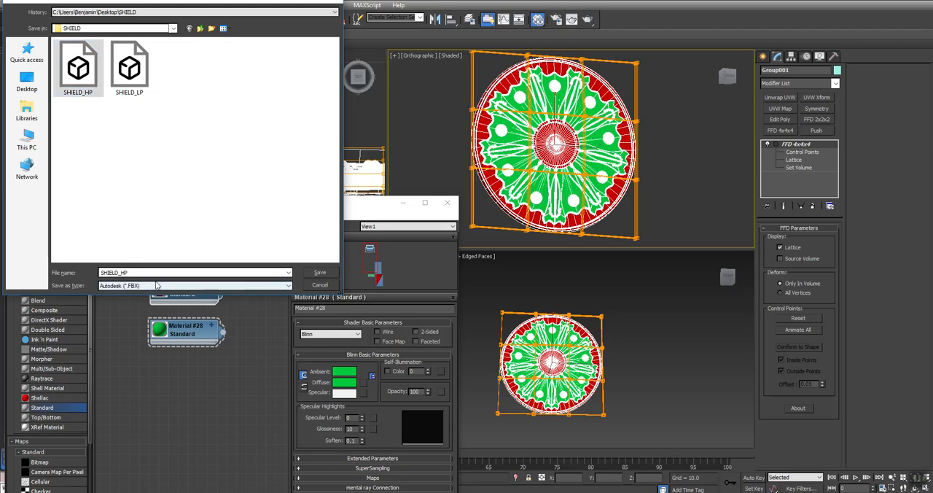
pyautogui.press('Return')
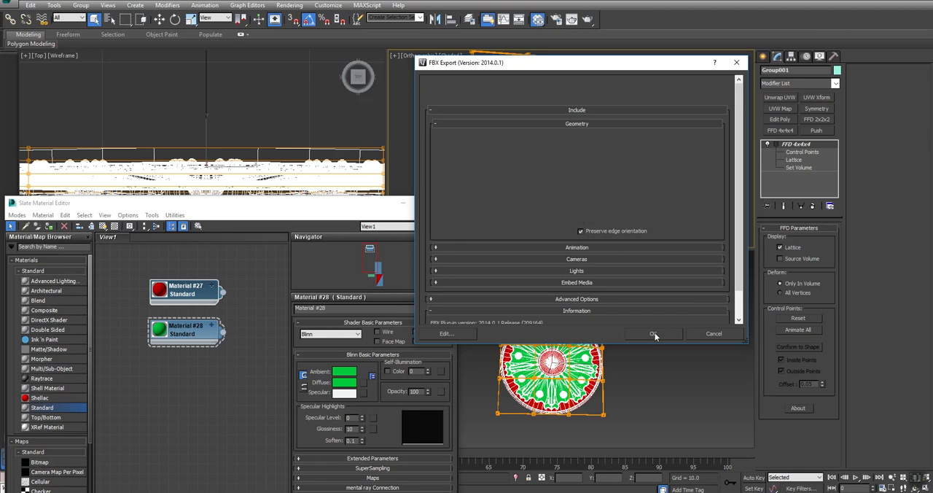
pyautogui.click(652, 333)
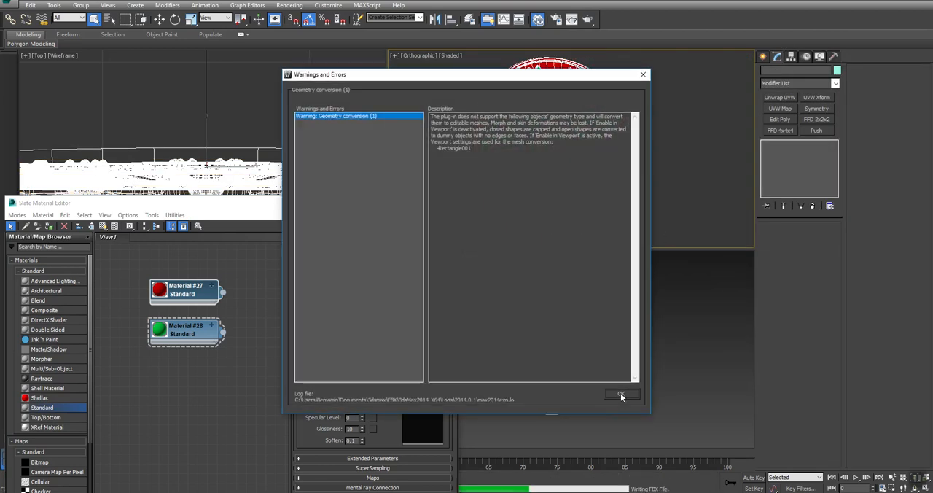
pyautogui.click(620, 393)
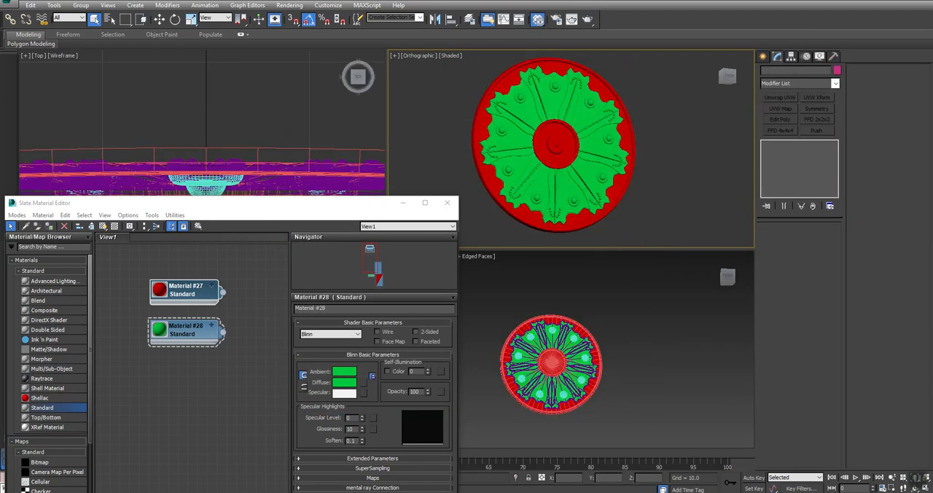
# Switch to Substance Painter and replace the high definition mesh in the mesh map bake settings with SHIELD_HP2.
pyautogui.hotkey('alt', 'Tab')
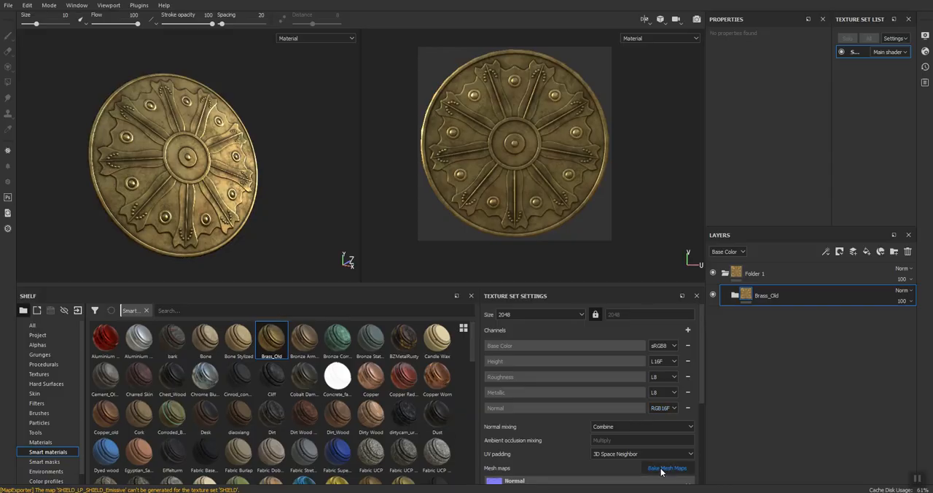
pyautogui.click(669, 468)
pyautogui.click(596, 183)
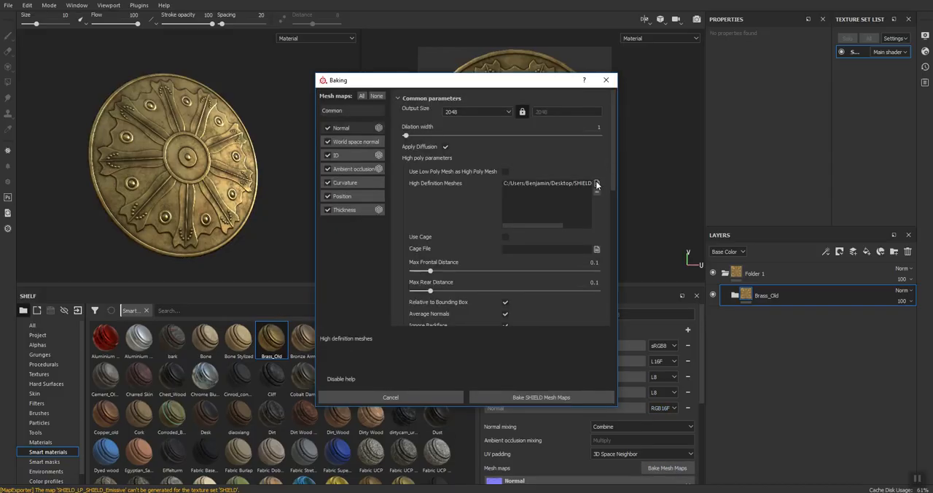
pyautogui.click(491, 167)
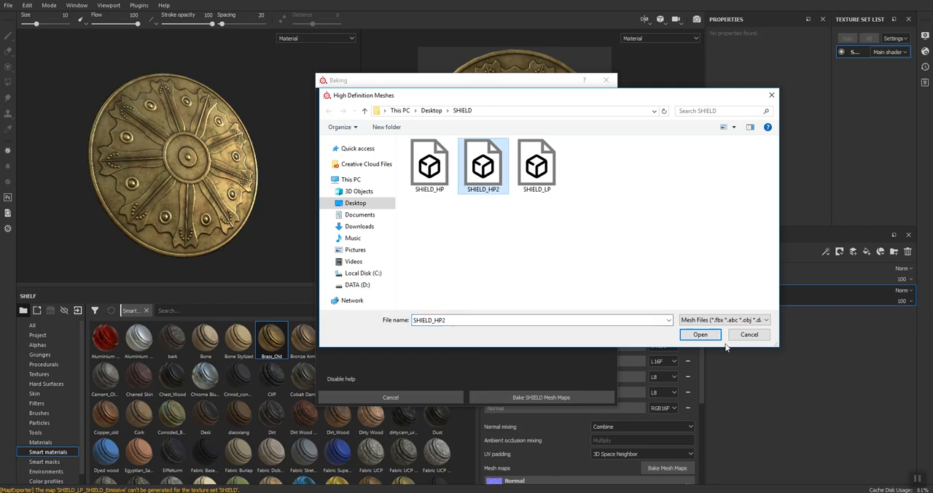
pyautogui.click(699, 334)
pyautogui.click(572, 187)
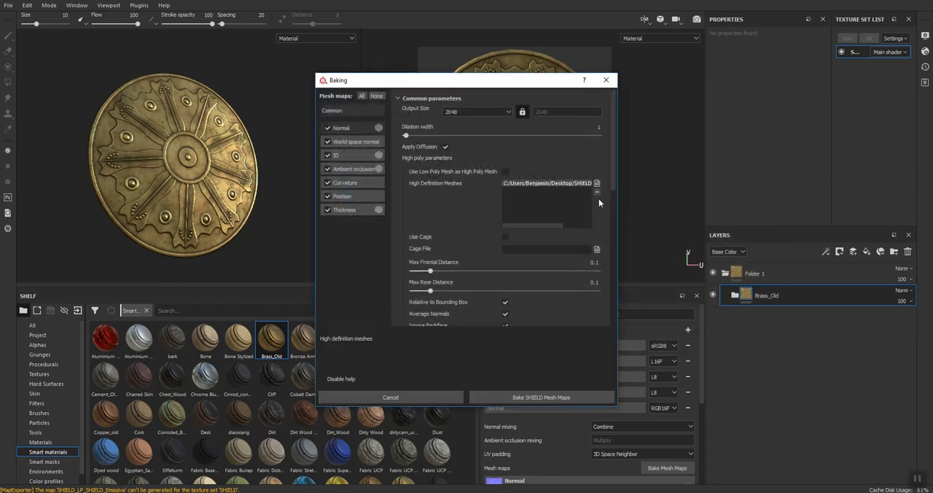
pyautogui.click(597, 193)
pyautogui.click(596, 184)
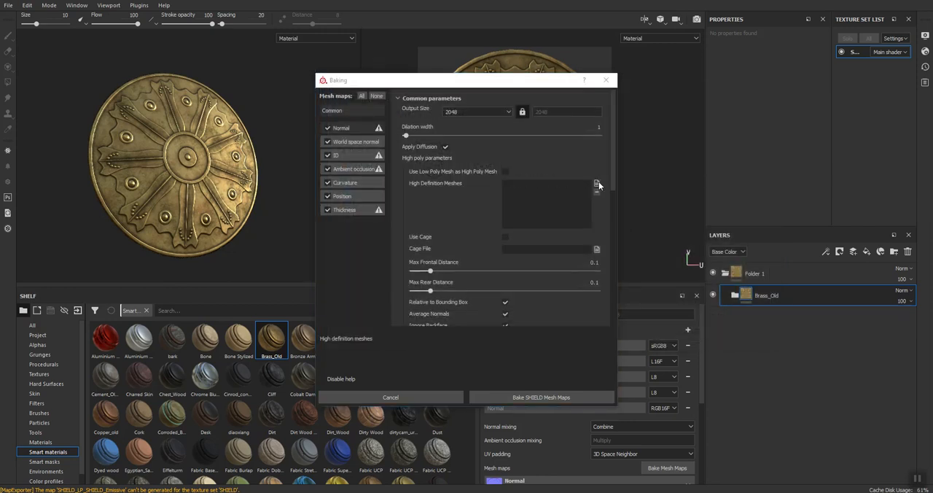
pyautogui.click(483, 166)
pyautogui.click(701, 334)
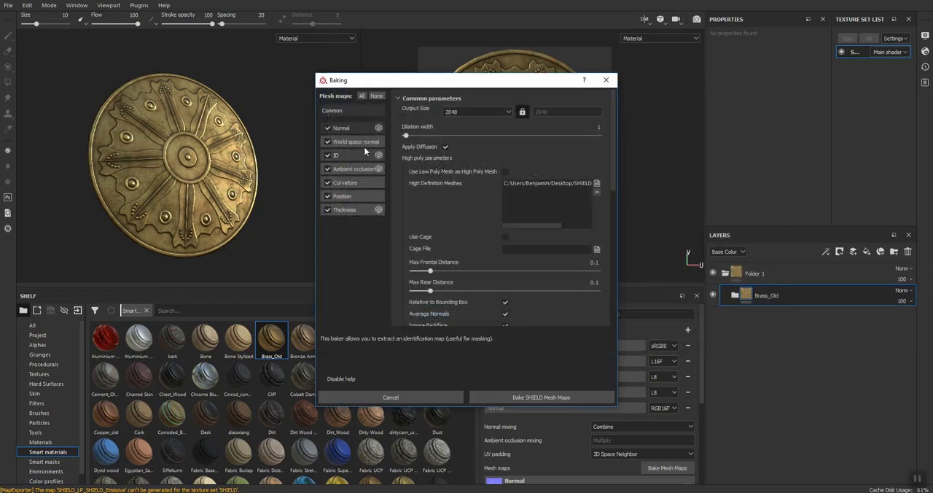
# Set the ID baker's color source to Material Color and bake the SHIELD mesh maps.
pyautogui.click(337, 155)
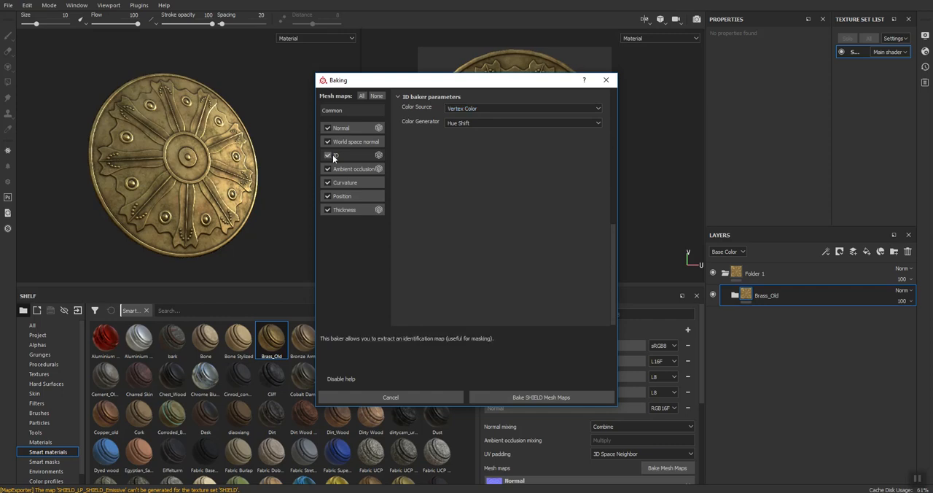
pyautogui.click(465, 109)
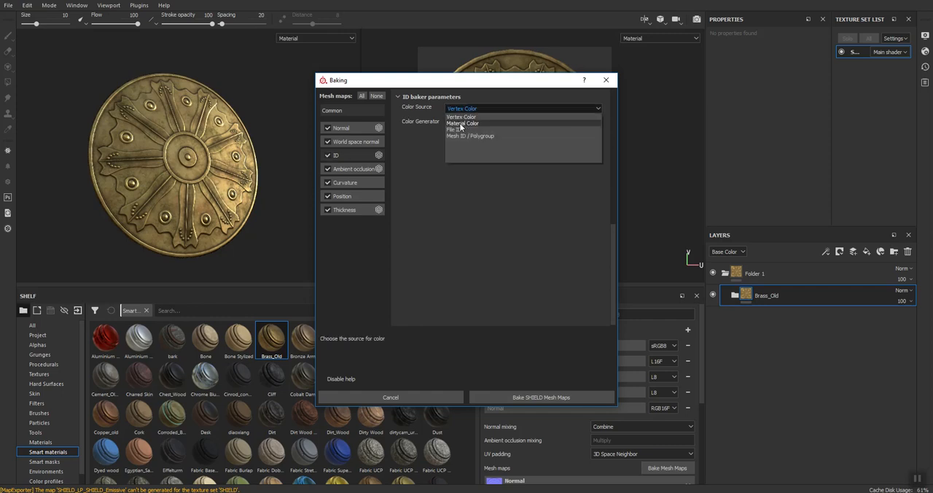
pyautogui.click(460, 123)
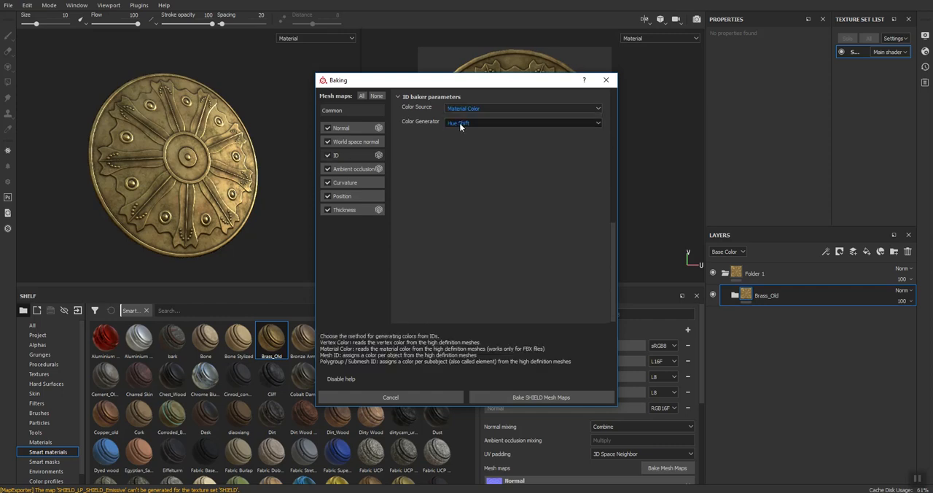
pyautogui.click(491, 401)
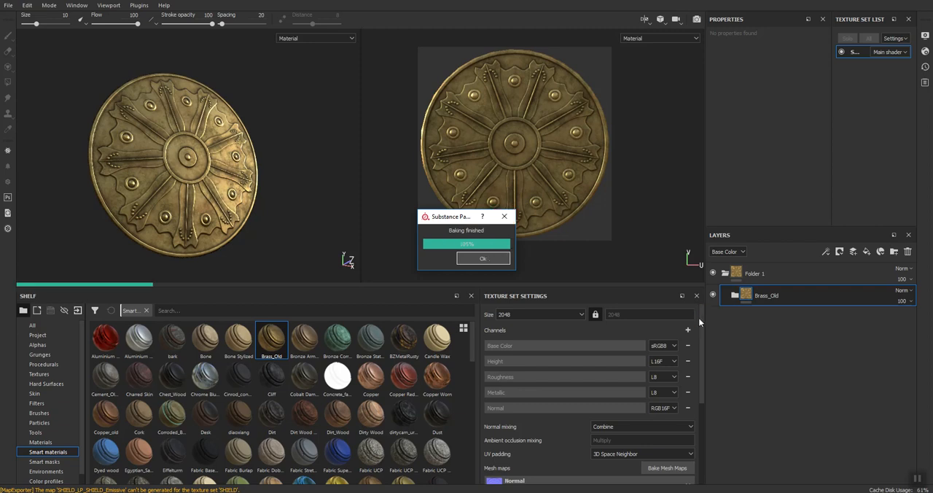
pyautogui.moveTo(703, 313); pyautogui.dragTo(697, 392)
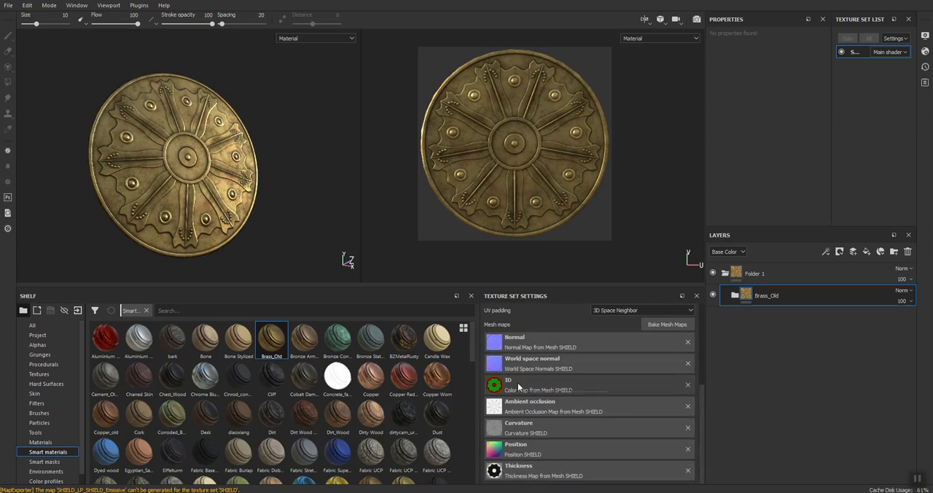
# Add a color selection mask to Folder 1, which holds Brass_Old, and pick the green ID area.
pyautogui.click(773, 271)
pyautogui.rightClick(785, 268)
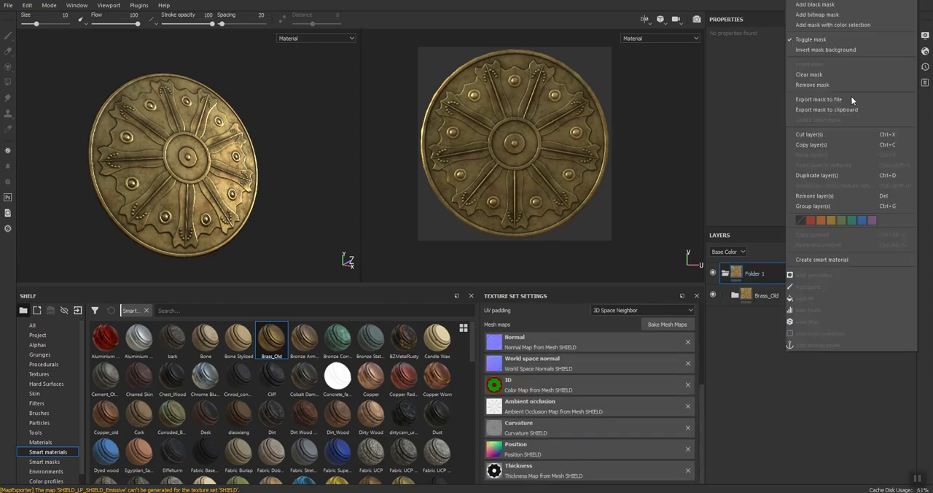
pyautogui.click(828, 25)
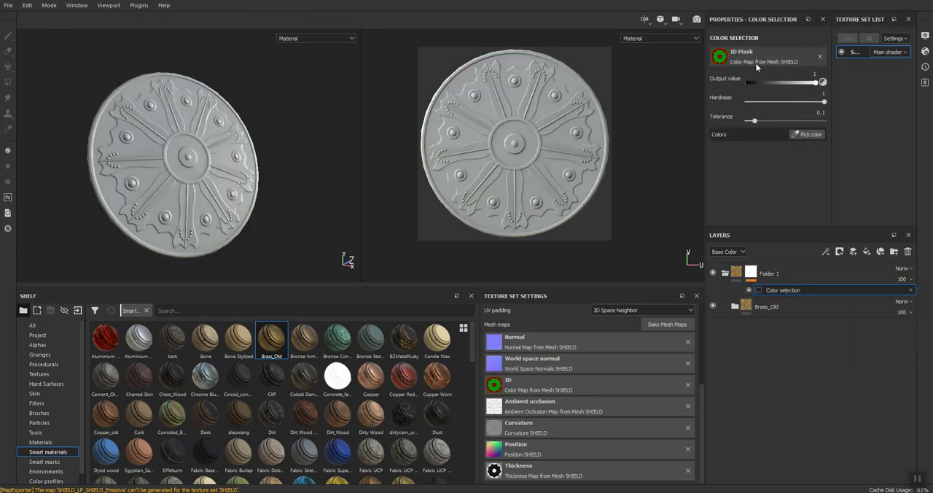
pyautogui.click(805, 135)
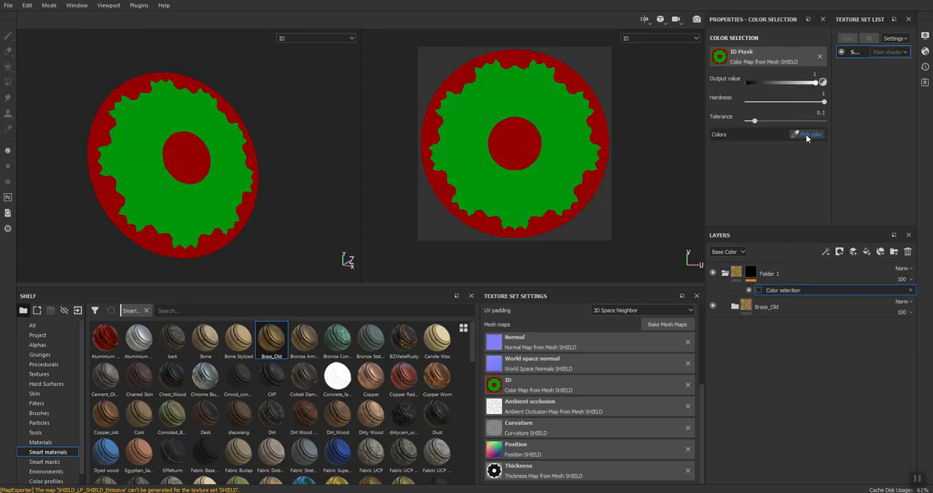
pyautogui.click(548, 107)
# Collapse Folder 1 and create a new folder above it containing the Copper_old smart material.
pyautogui.click(821, 275)
pyautogui.click(725, 273)
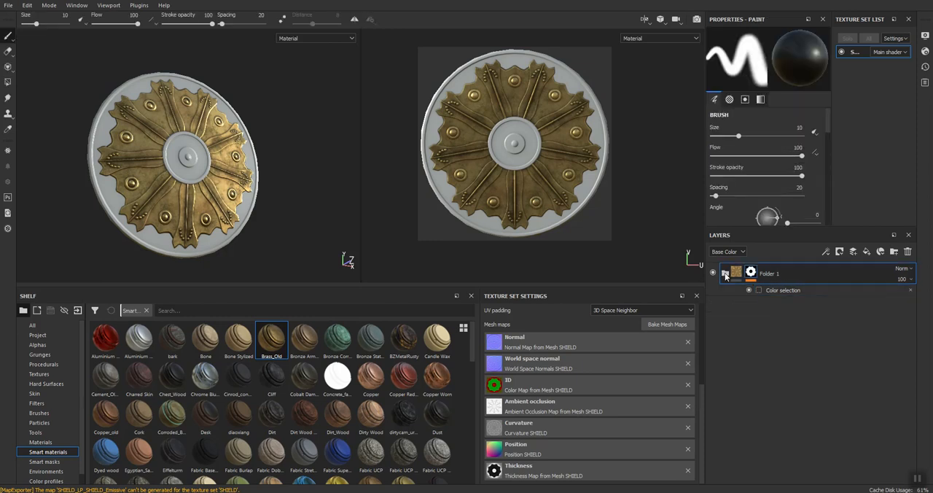
pyautogui.click(894, 251)
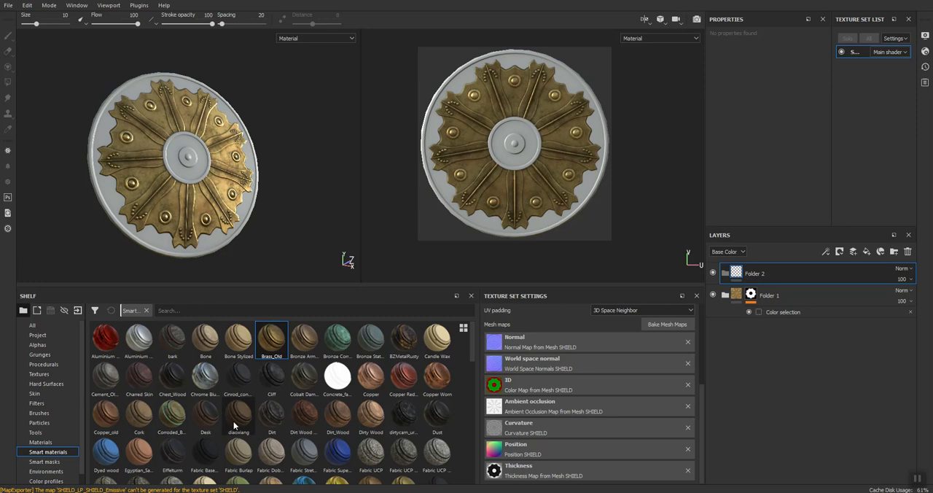
pyautogui.moveTo(105, 413); pyautogui.dragTo(848, 265)
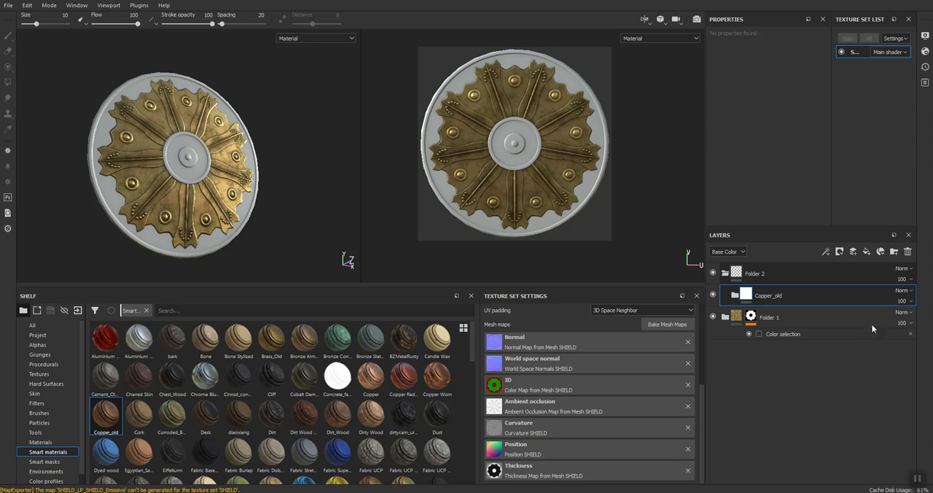
# Add a color selection mask to Folder 2, which holds Copper_old, and pick the red ID area.
pyautogui.click(819, 280)
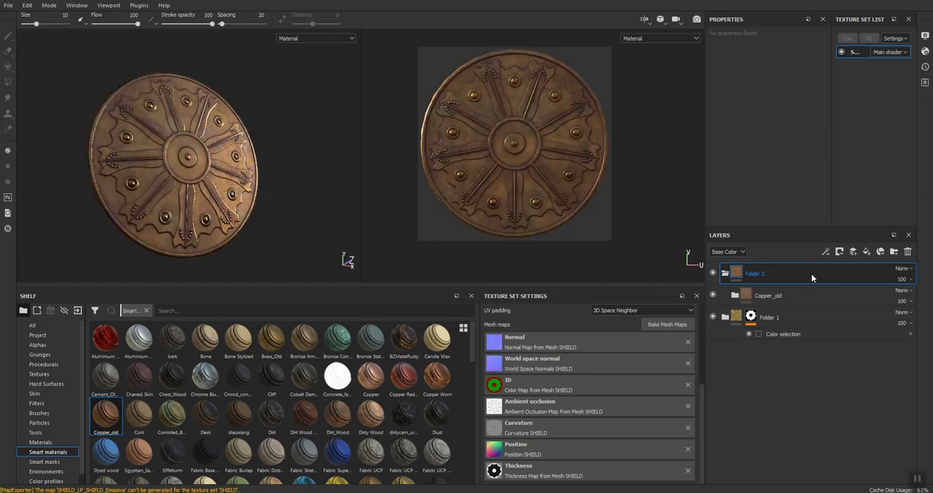
pyautogui.rightClick(812, 273)
pyautogui.click(861, 27)
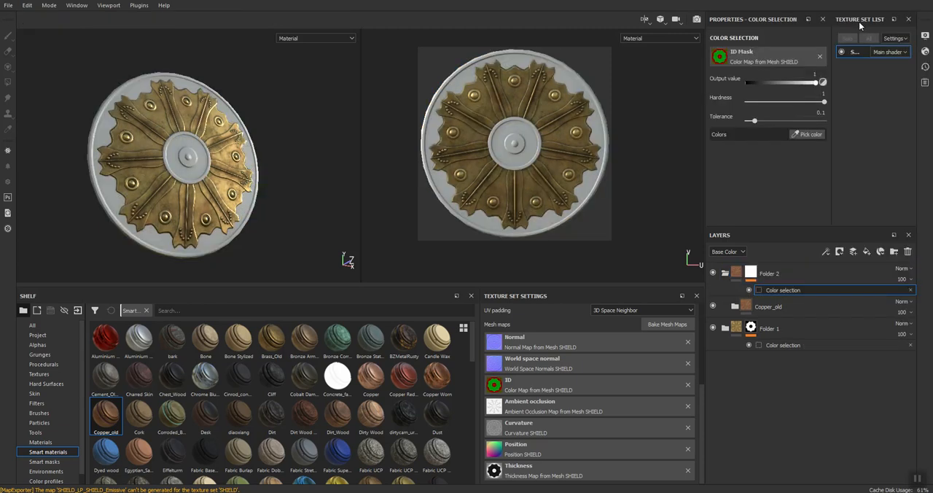
pyautogui.click(809, 135)
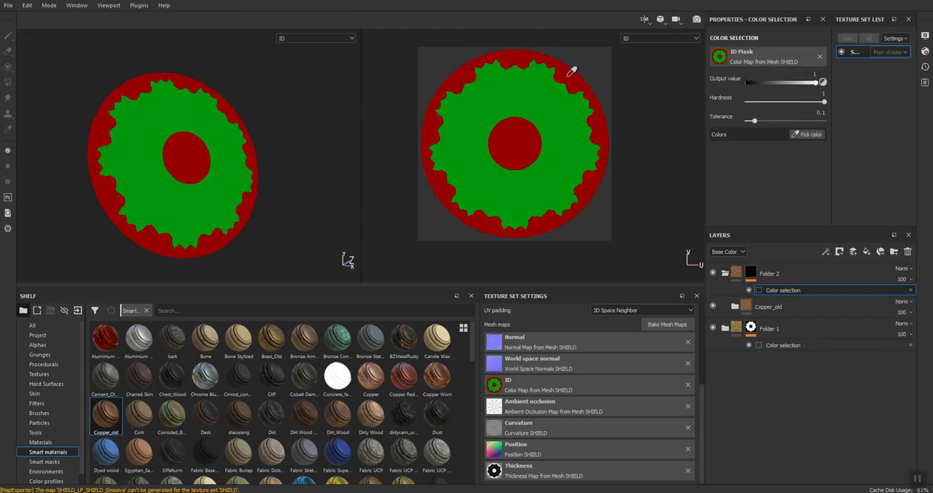
pyautogui.click(569, 77)
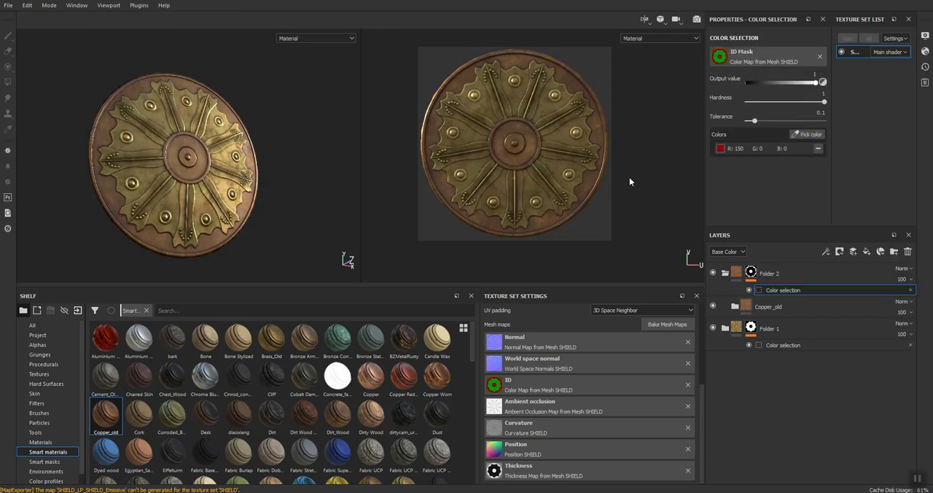
pyautogui.scroll(5, 128, 142)
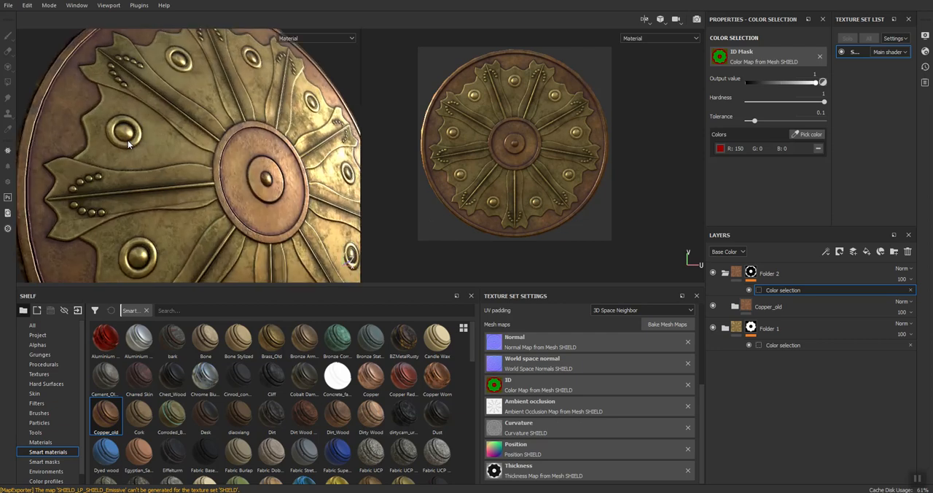
pyautogui.keyDown('alt'); pyautogui.moveTo(264, 231); pyautogui.dragTo(229, 217); pyautogui.keyUp('alt')
pyautogui.scroll(-1, 229, 219)
pyautogui.keyDown('alt'); pyautogui.moveTo(229, 218); pyautogui.dragTo(188, 158, button='middle'); pyautogui.keyUp('alt')
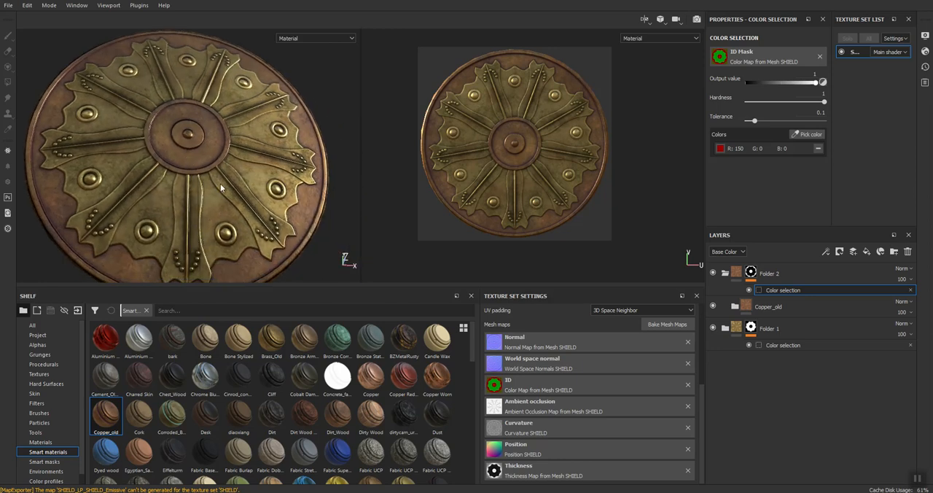